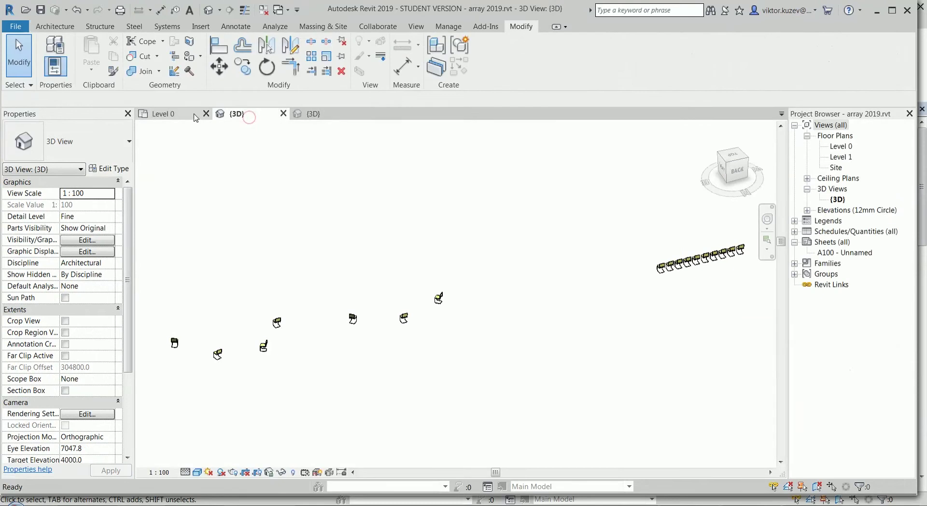
Step: Look through the open Level 0 and 3D views, ending in the last 3D view
left_click(181, 115)
left_click(239, 114)
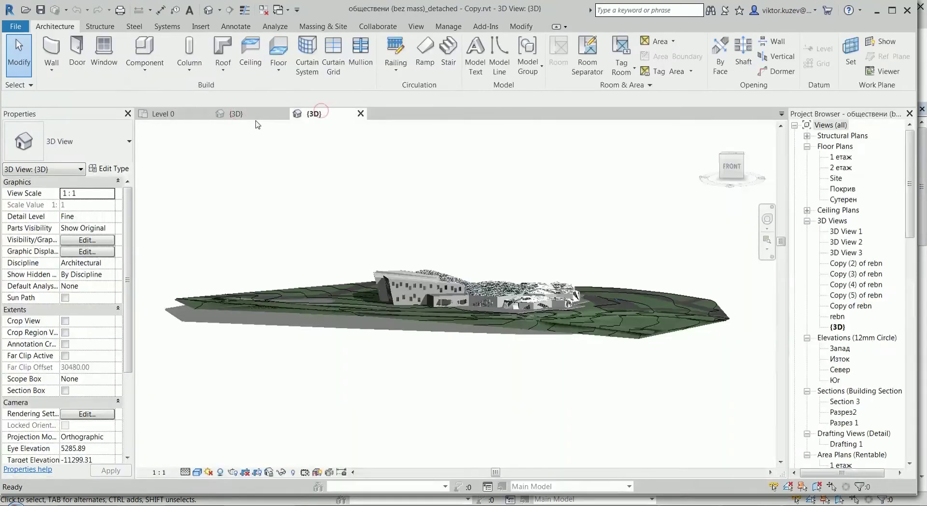
left_click(251, 114)
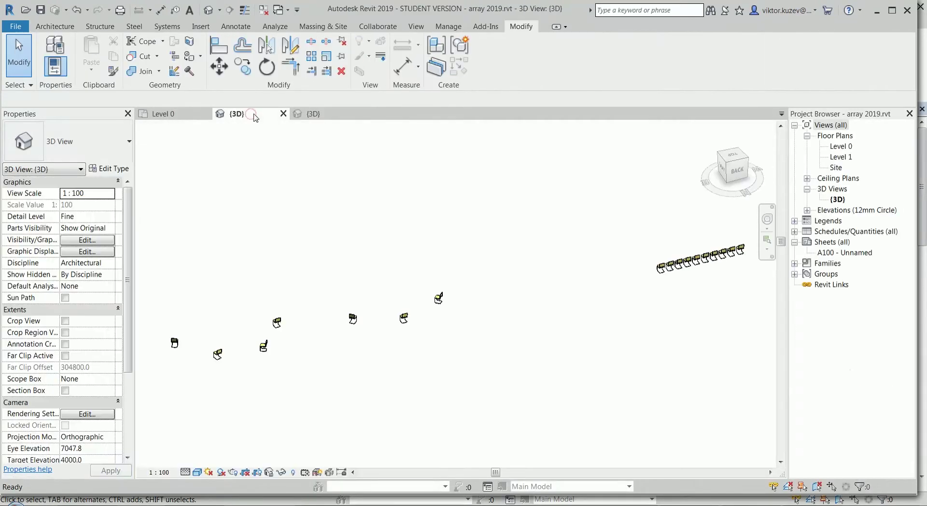
left_click(313, 114)
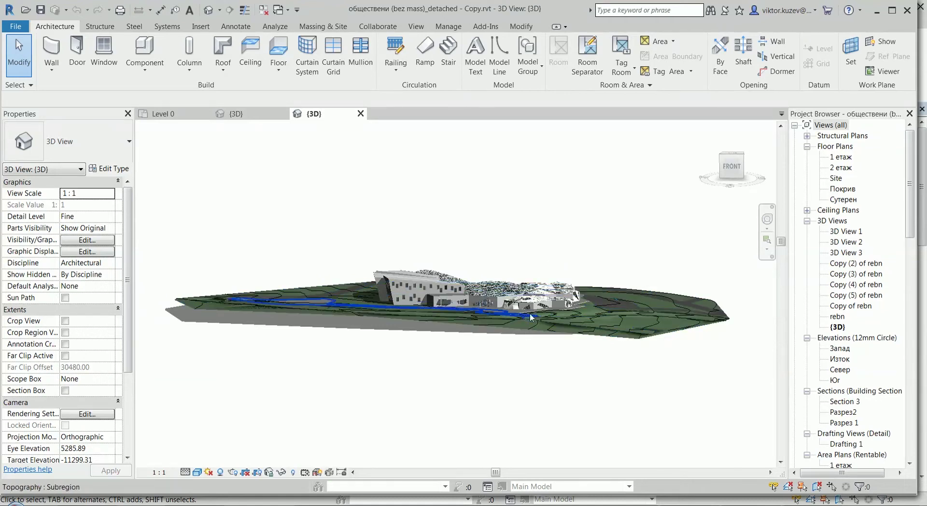
Step: Examine the building and its terrain in the orthographic 3D view, close up, from above and from the front
middle_click_drag(526, 388, 534, 497, "shift")
scroll(495, 358, "up", 3)
scroll(324, 205, "up", 5)
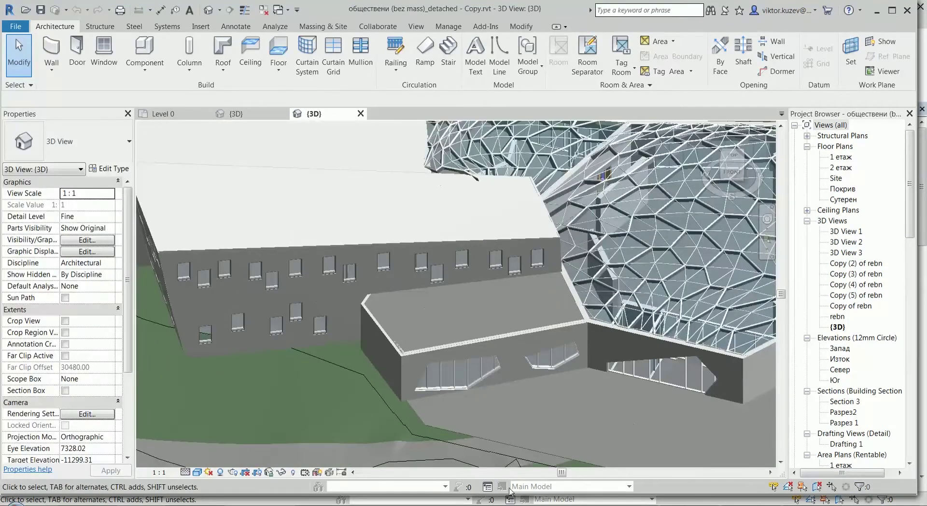
scroll(261, 323, "down", 5)
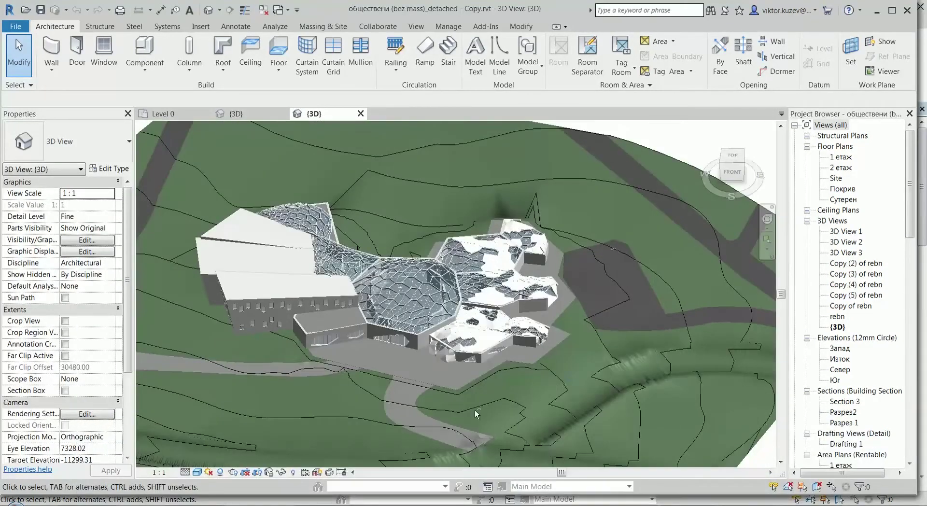
middle_click_drag(475, 414, 620, 440, "shift")
scroll(511, 399, "up", 4)
scroll(527, 306, "down", 2)
scroll(529, 306, "down", 1)
scroll(195, 266, "up", 3)
scroll(312, 334, "up", 3)
scroll(340, 372, "down", 4)
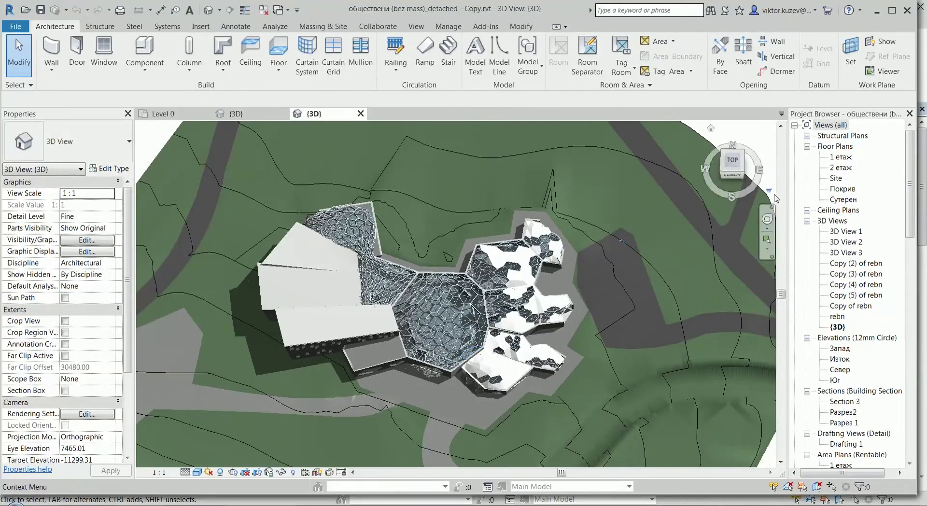
scroll(402, 245, "down", 3)
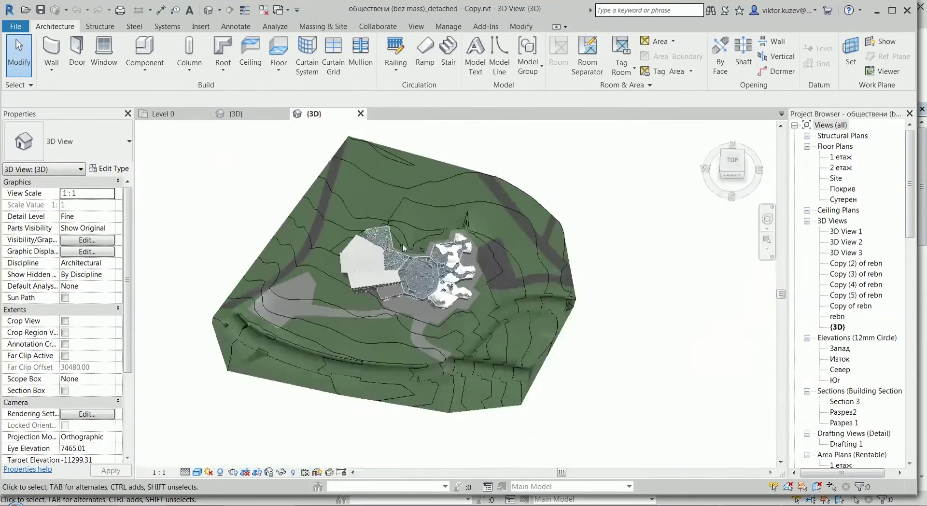
middle_click_drag(603, 374, 593, 310, "shift")
scroll(473, 200, "up", 3)
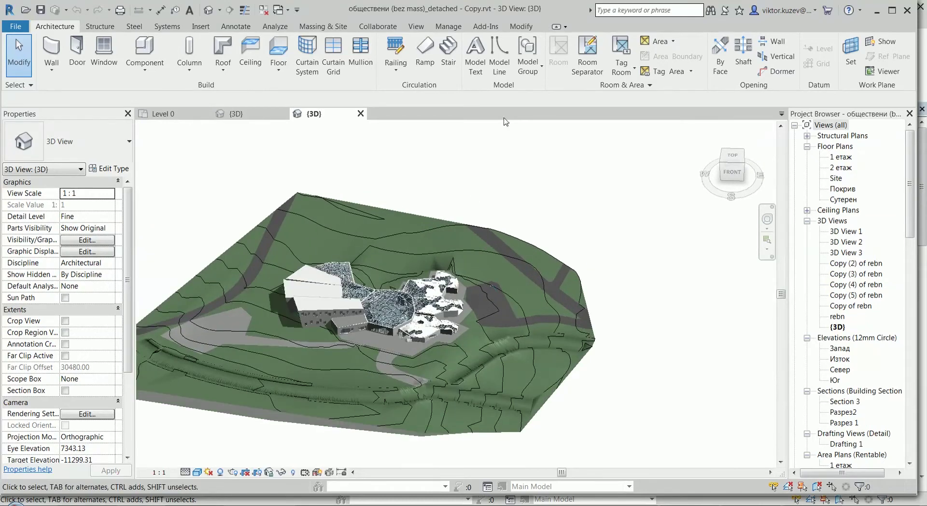
Step: Switch the 3D view to perspective projection and inspect the building with its domes from the back
right_click(738, 170)
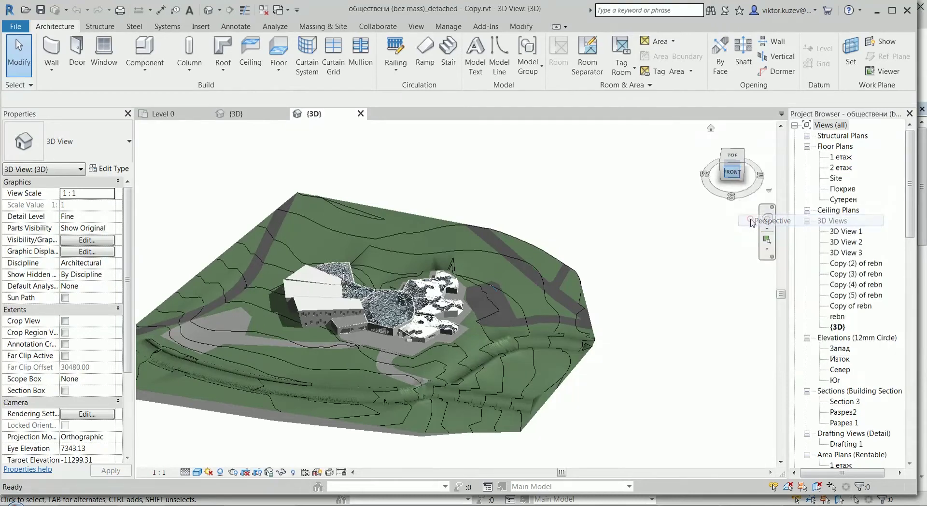
left_click(753, 221)
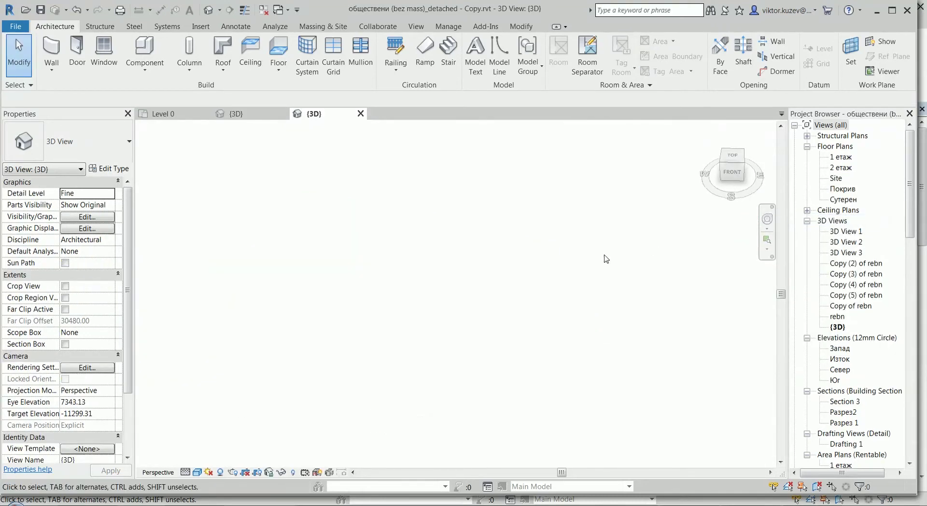
middle_click_drag(499, 266, 497, 263)
scroll(497, 263, "down", 2)
scroll(538, 241, "down", 3)
middle_click_drag(445, 239, 447, 300, "shift")
scroll(446, 300, "up", 2)
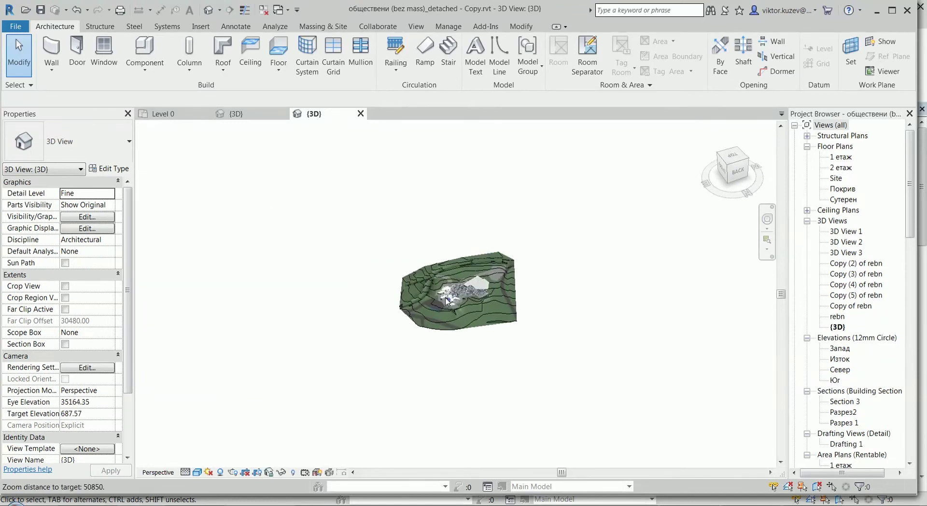
scroll(454, 291, "up", 5)
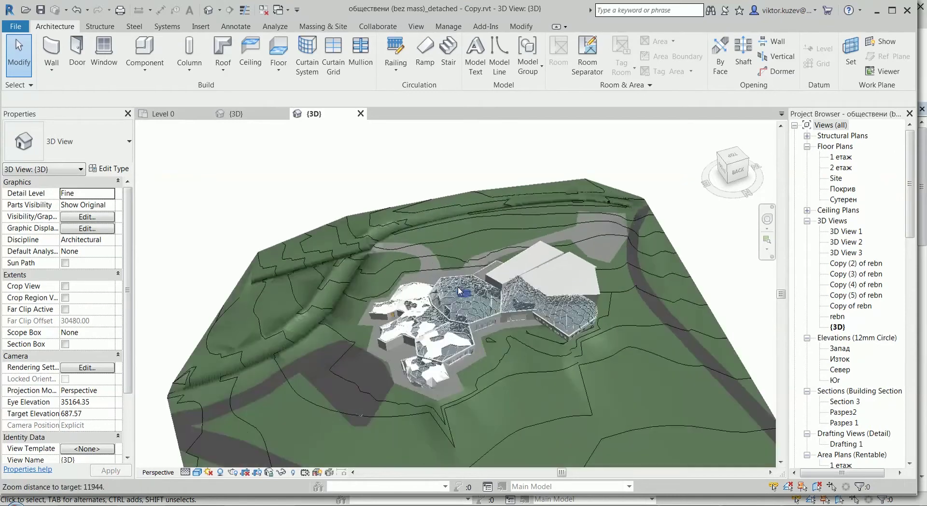
middle_click_drag(539, 368, 557, 357, "shift")
scroll(567, 232, "up", 4)
scroll(567, 233, "down", 5)
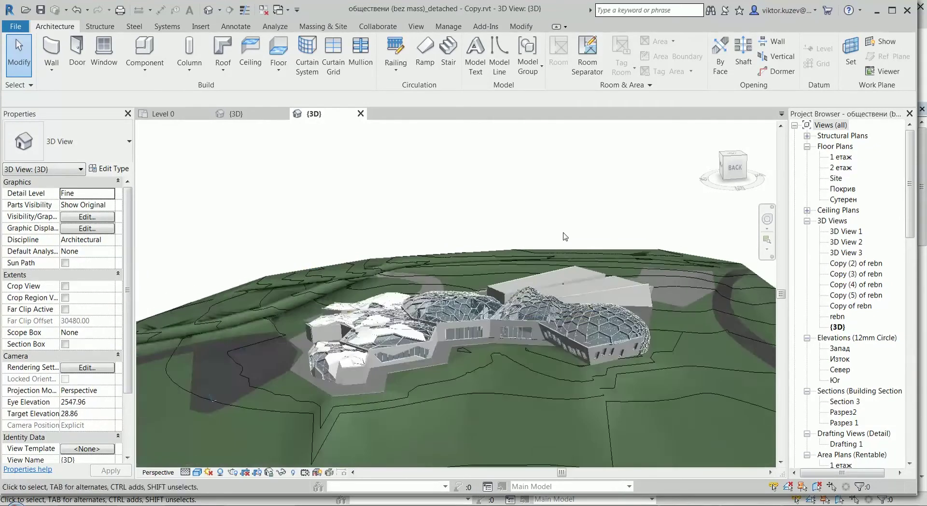
middle_click_drag(528, 388, 543, 394, "shift")
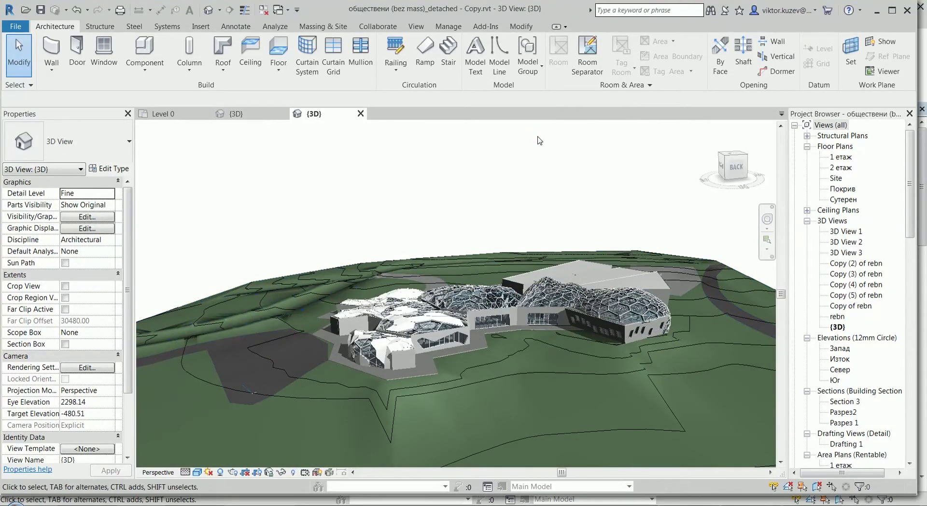
Step: Switch the 3D view to orthographic, return it to perspective, and set it to orthographic again
right_click(730, 163)
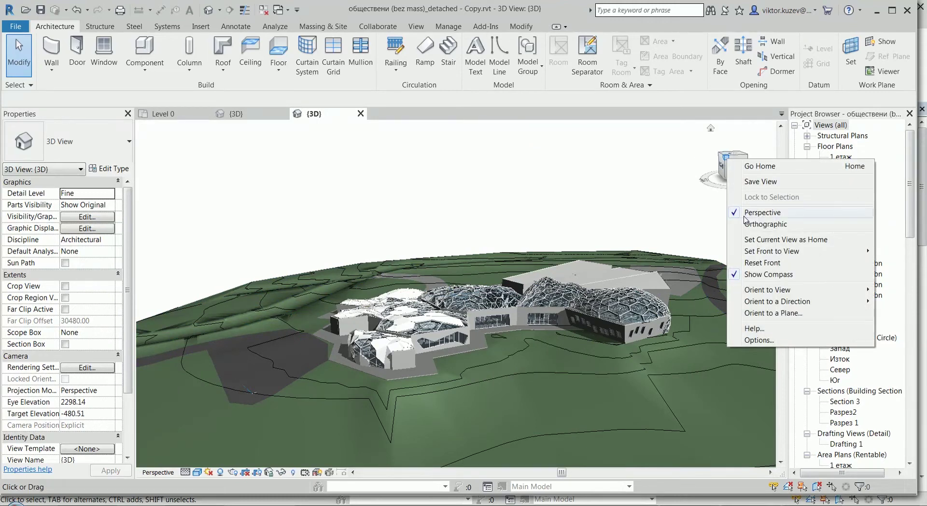
left_click(754, 225)
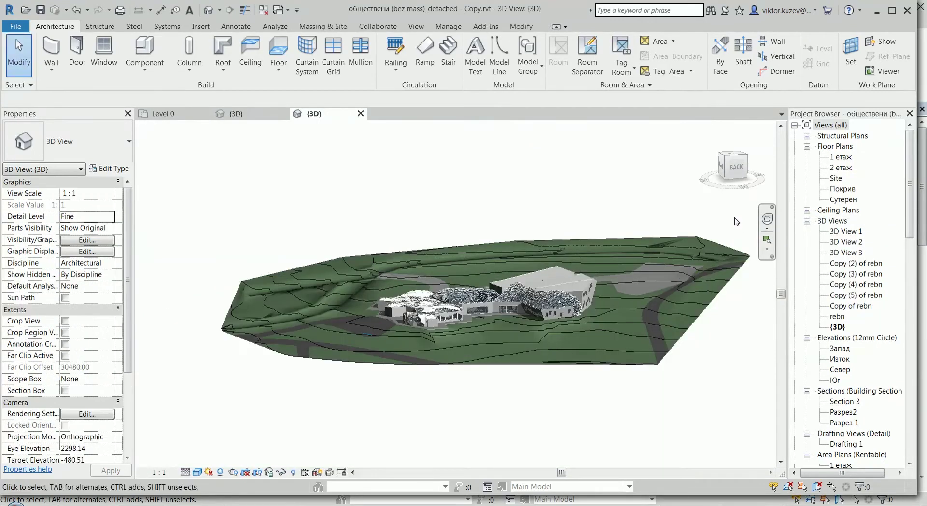
right_click(732, 164)
left_click(765, 213)
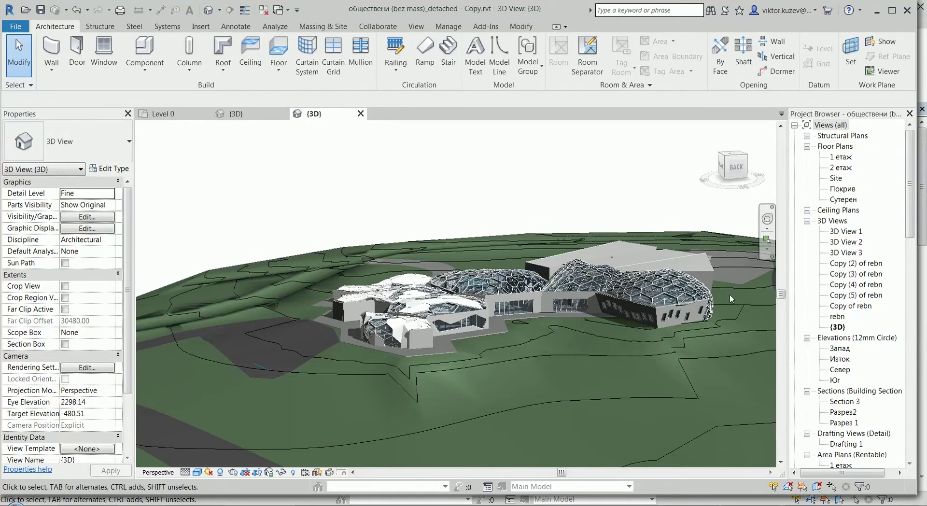
right_click(728, 161)
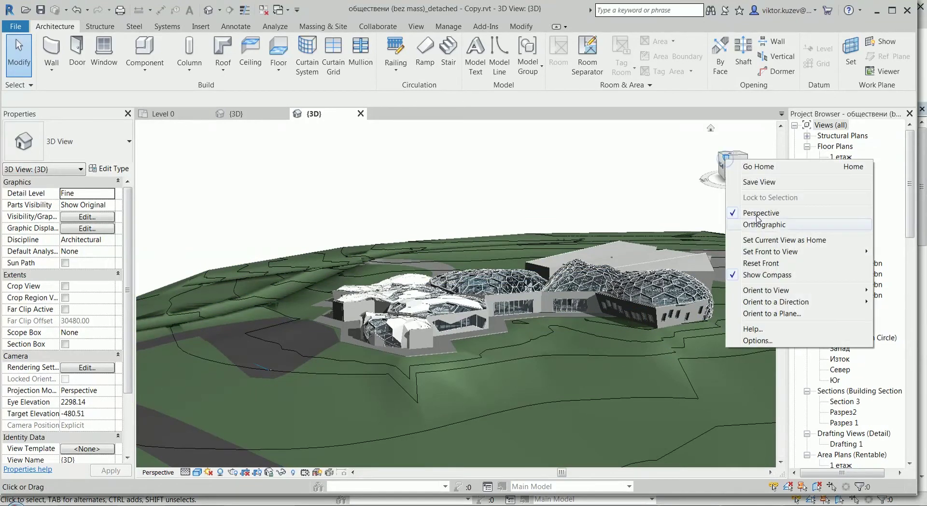
left_click(759, 225)
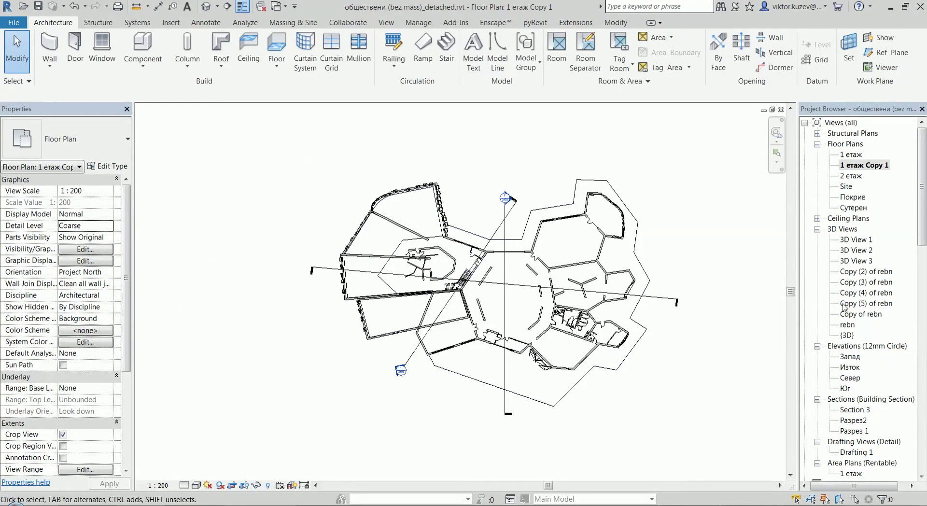
Step: In the Revit 2018 project window, open the {3D} view and check the view cube's options for the perspective toggle
double_click(843, 336)
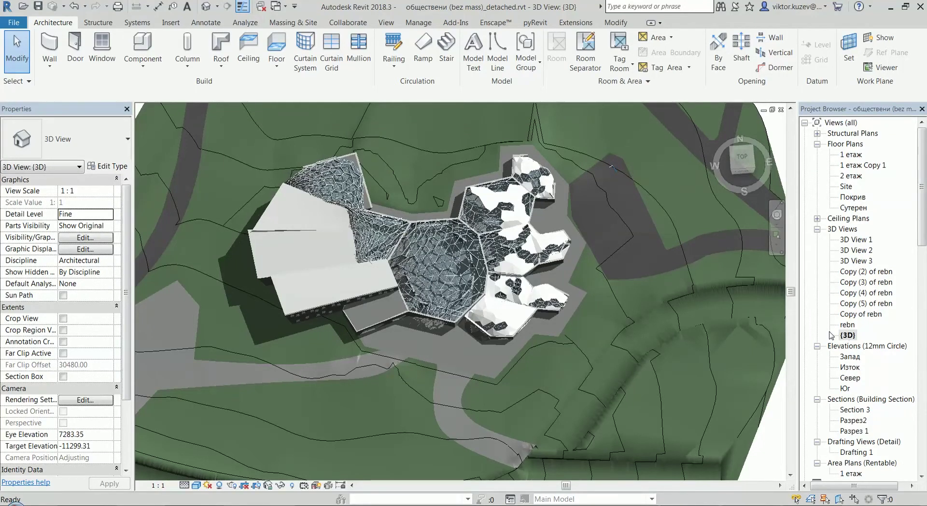
scroll(520, 327, "down", 3)
middle_click_drag(574, 345, 520, 246, "shift")
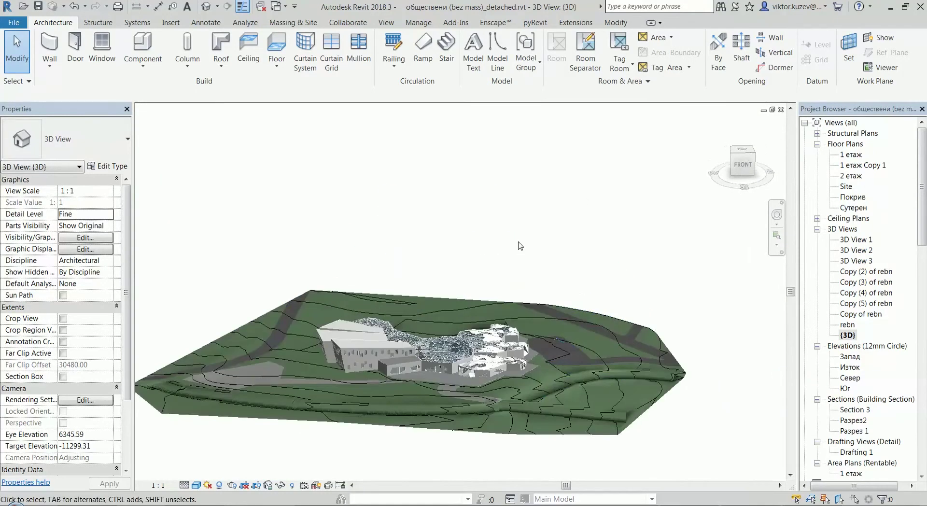
right_click(742, 161)
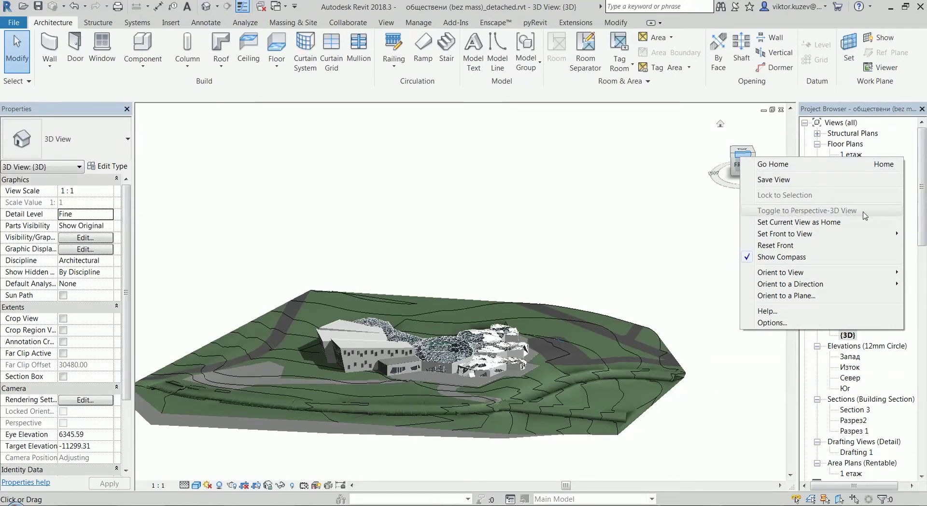
left_click(684, 208)
Step: Show the crop region around the whole site in the {3D} view
scroll(682, 204, "down", 2)
scroll(507, 224, "up", 2)
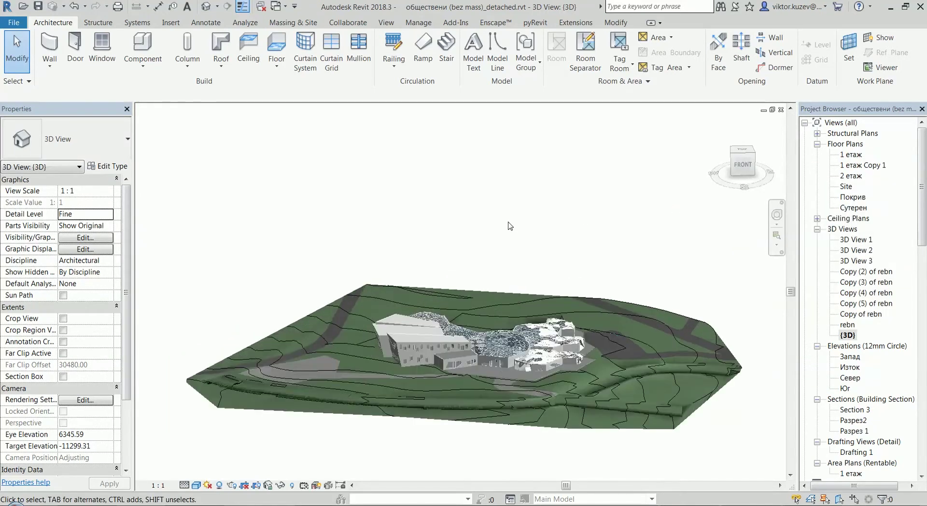
scroll(502, 204, "down", 2)
scroll(449, 358, "down", 4)
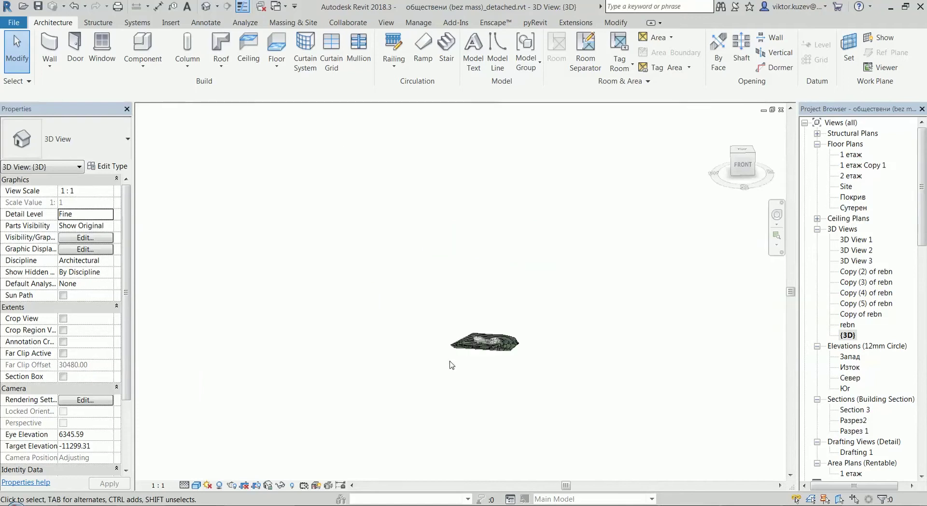
scroll(444, 349, "down", 2)
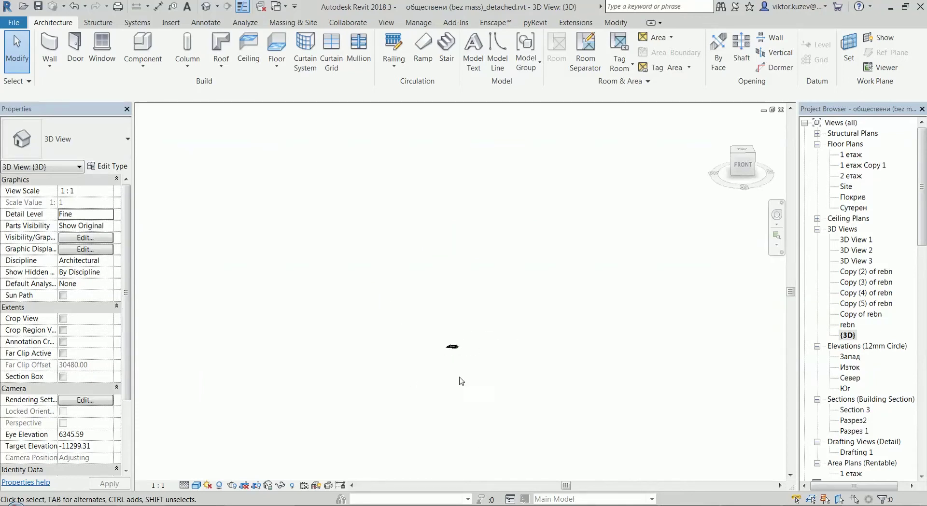
scroll(457, 377, "up", 5)
scroll(425, 401, "up", 2)
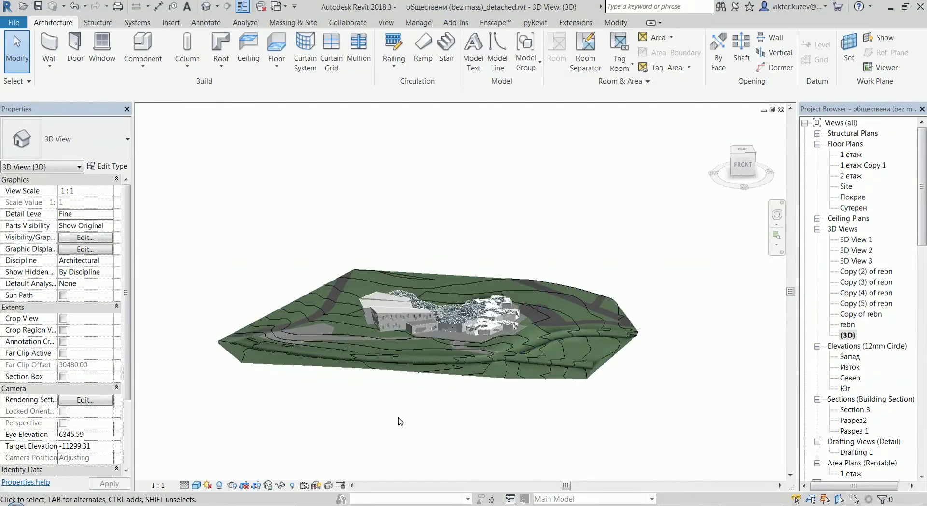
scroll(376, 405, "up", 2)
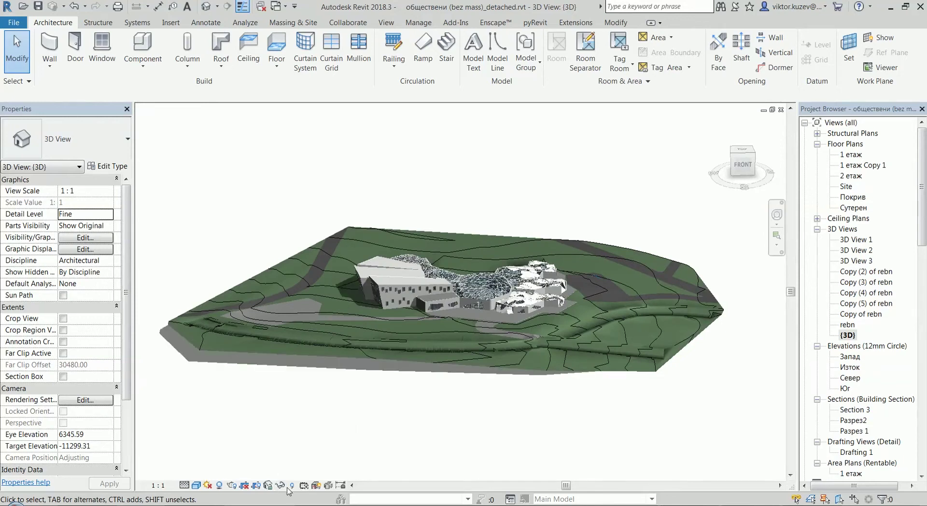
left_click(259, 486)
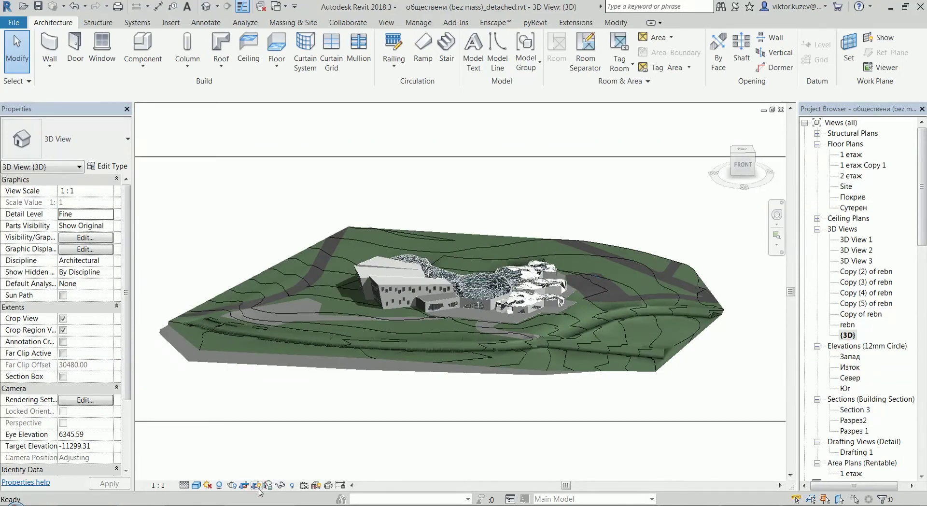
scroll(321, 456, "down", 3)
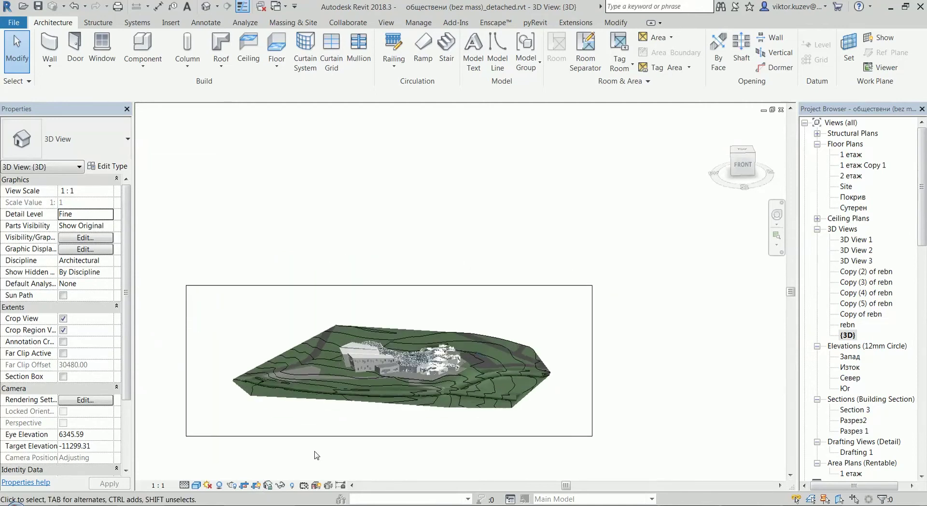
Step: Toggle the cropped {3D} view to perspective and inspect the area inside the crop region
right_click(742, 157)
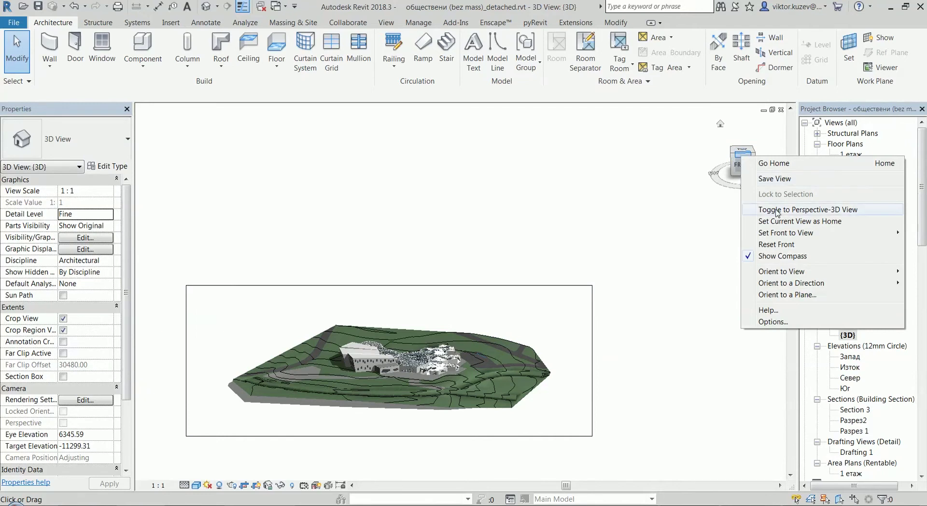
left_click(777, 210)
right_click(817, 260)
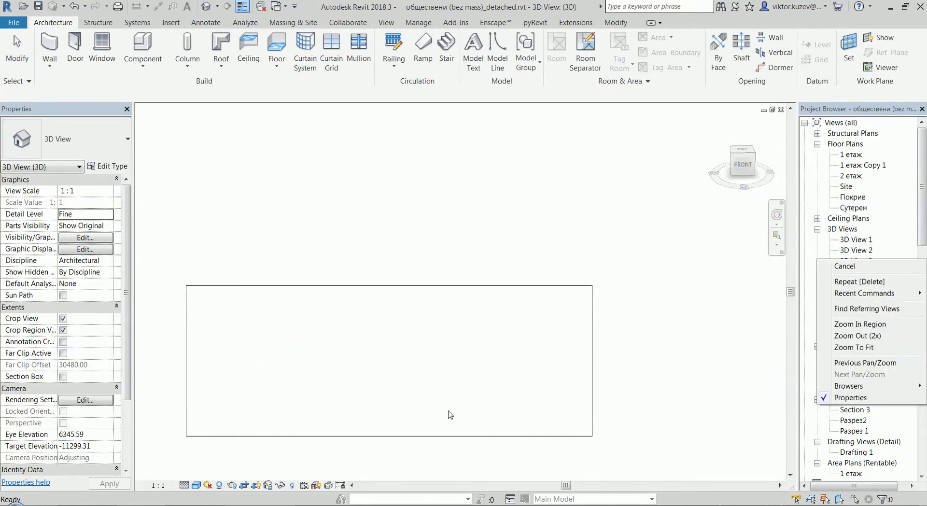
scroll(414, 394, "down", 1)
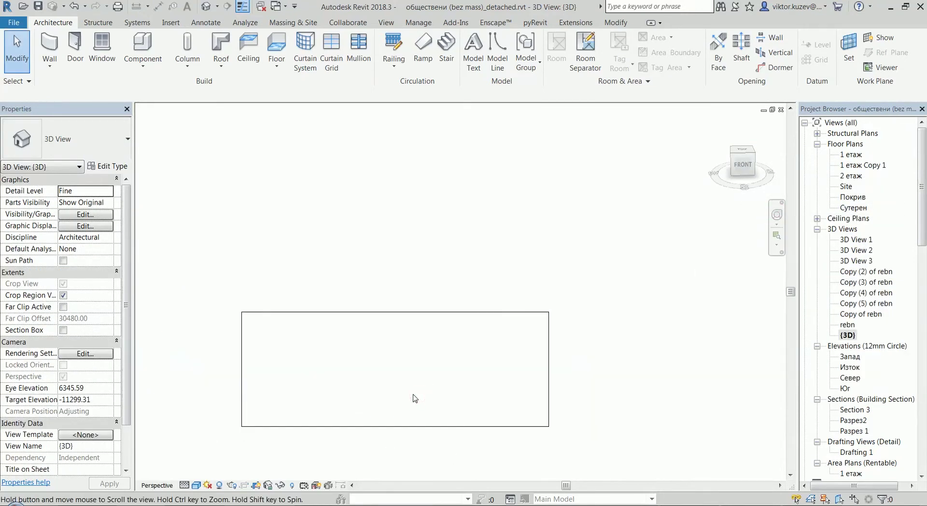
middle_click(413, 395)
middle_click(413, 394)
scroll(436, 355, "down", 3)
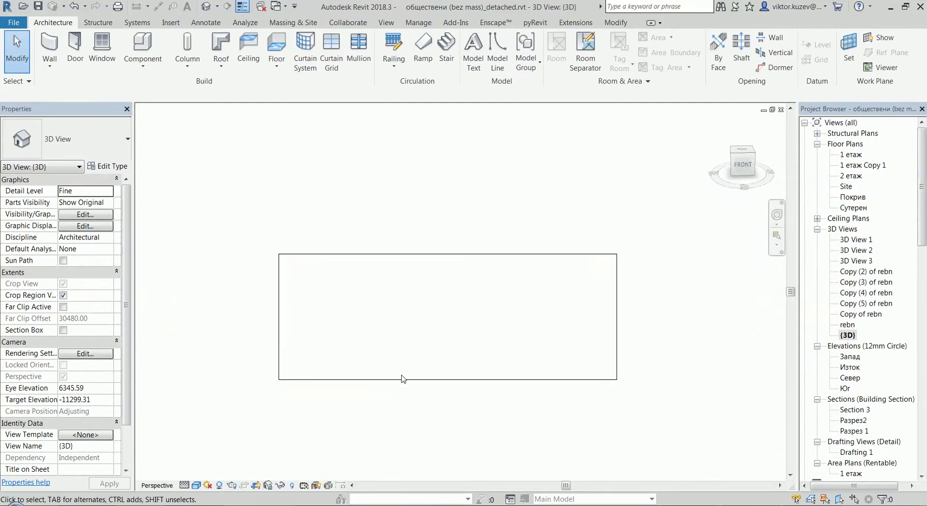
scroll(404, 378, "down", 2)
right_click(402, 359)
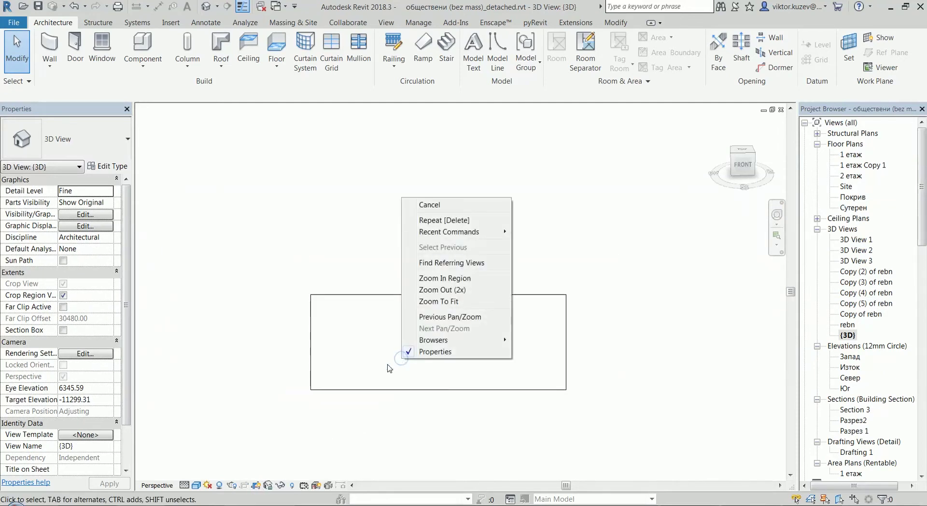
left_click(386, 367)
middle_click_drag(407, 376, 387, 371)
scroll(387, 371, "up", 3)
scroll(387, 368, "down", 1)
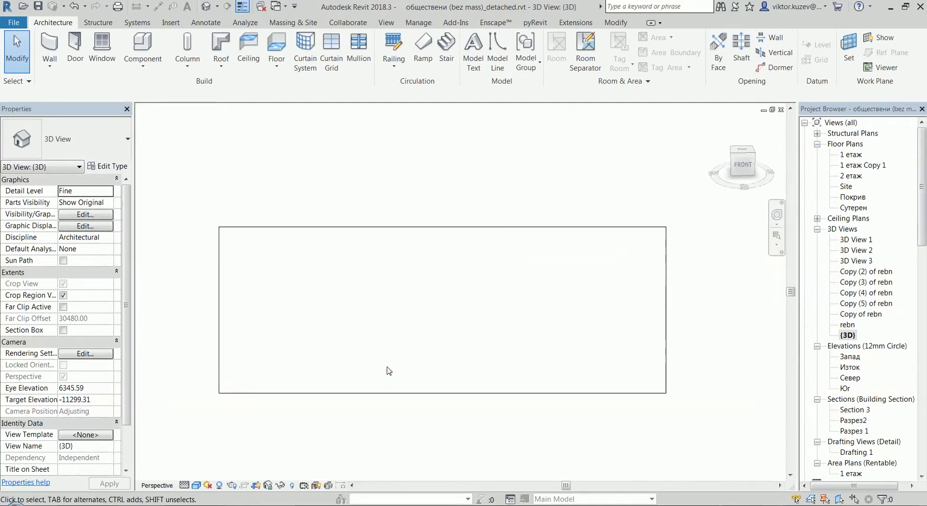
Step: Toggle the cropped {3D} view back to parallel projection and orbit around the site to a lower angle
right_click(735, 162)
right_click(795, 218)
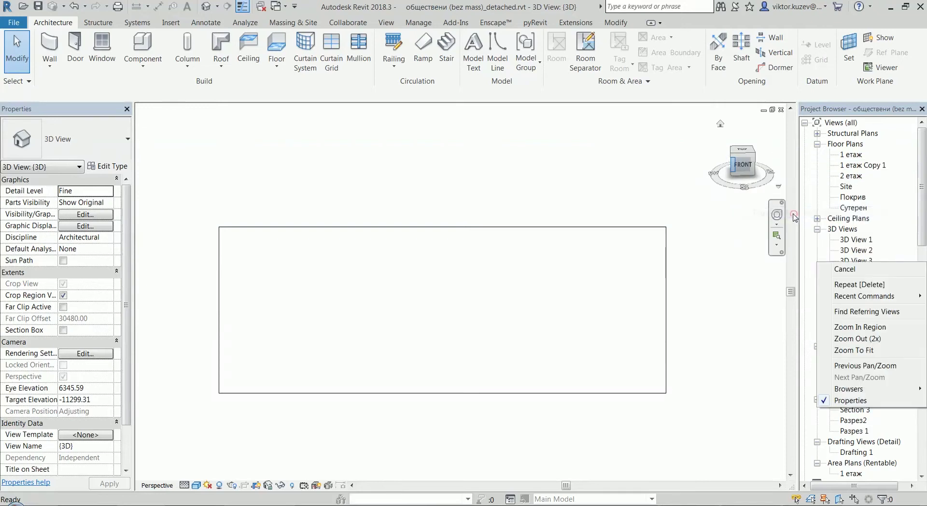
left_click(483, 313)
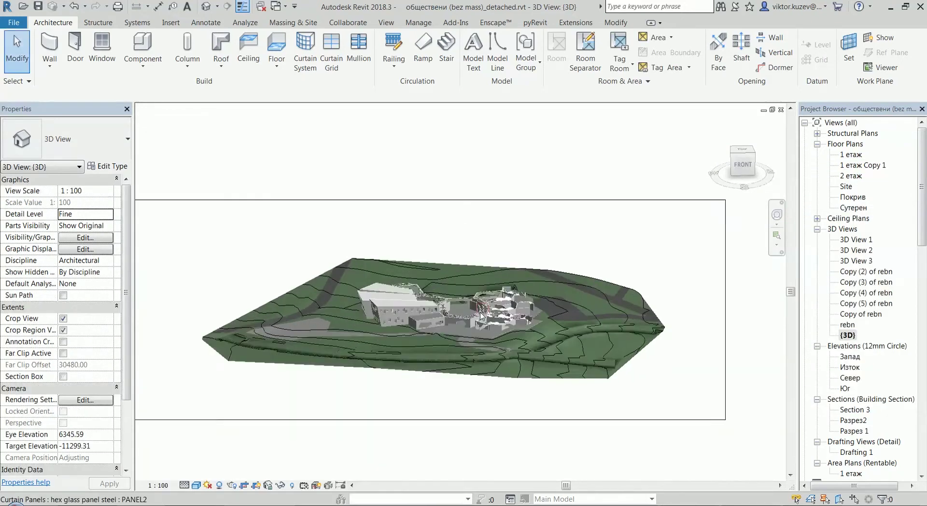
left_click(480, 323)
middle_click_drag(479, 322, 476, 350, "shift")
scroll(457, 334, "up", 4)
scroll(477, 353, "down", 5)
Step: Tighten all four sides of the {3D} view's crop region around the building
left_click(702, 331)
left_click_drag(702, 332, 610, 333)
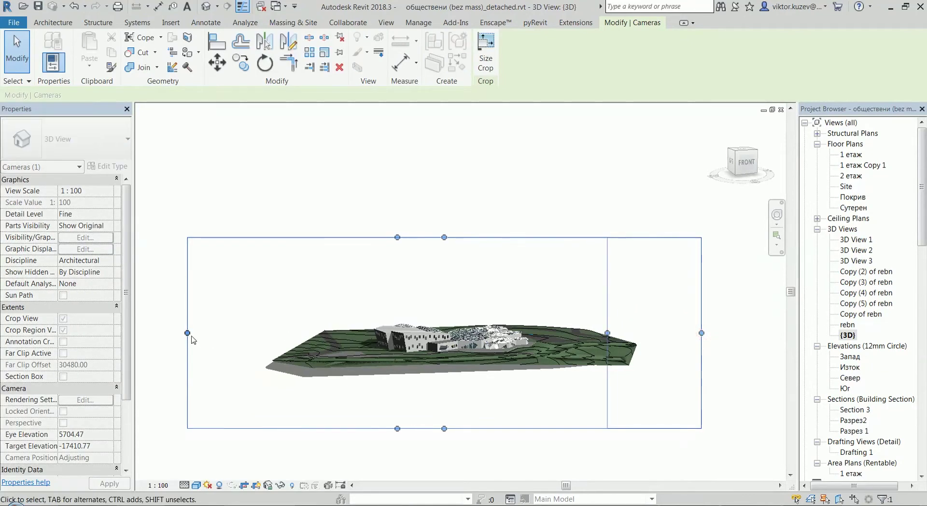
left_click_drag(188, 334, 312, 334)
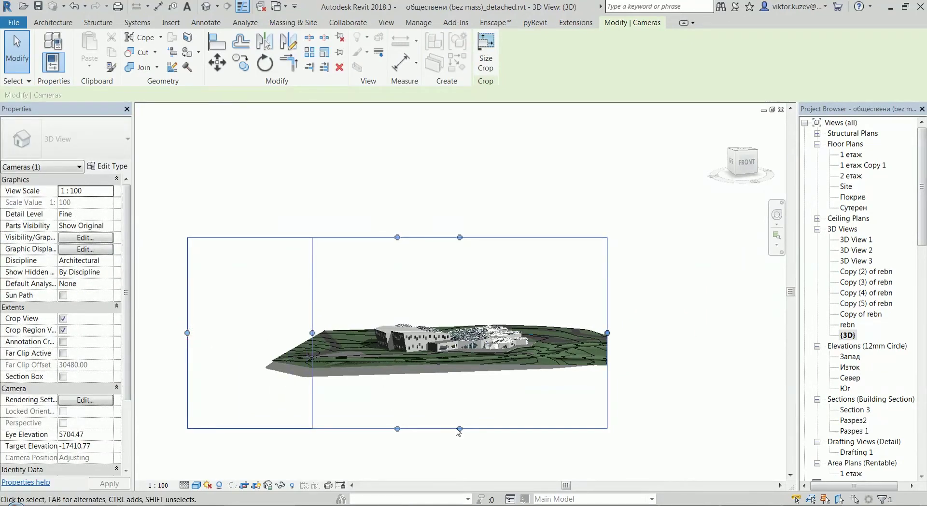
left_click_drag(460, 429, 460, 367)
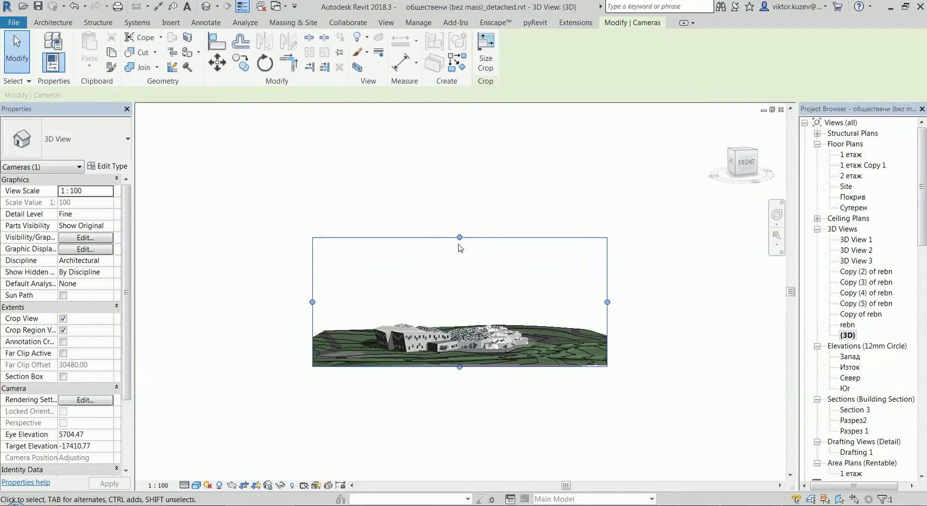
left_click_drag(460, 238, 460, 298)
scroll(449, 333, "up", 3)
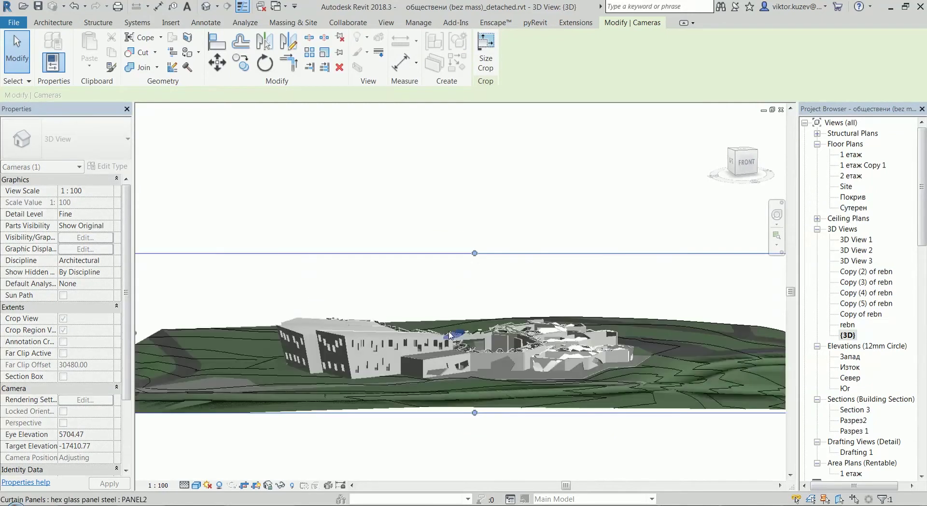
Step: Toggle the tightly cropped {3D} view to perspective and recheck the view cube's options
right_click(754, 156)
left_click(802, 208)
right_click(817, 259)
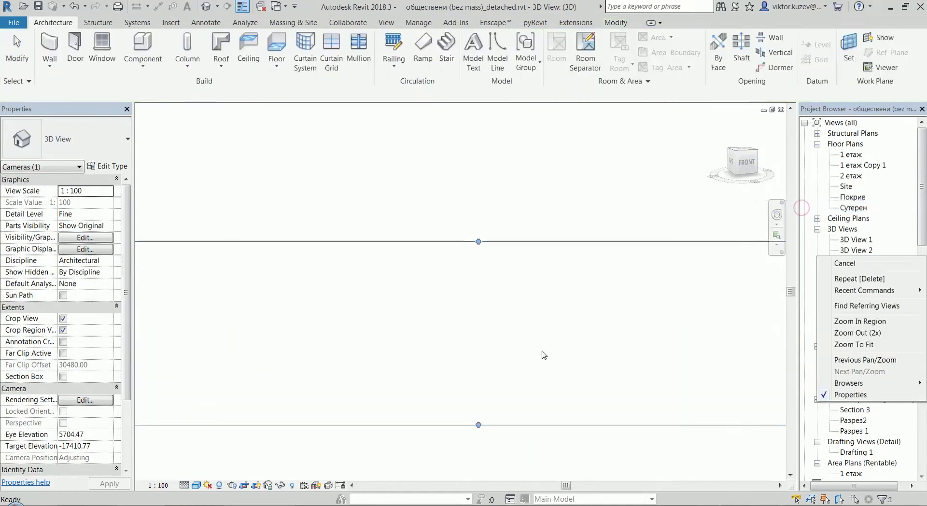
scroll(356, 385, "down", 3)
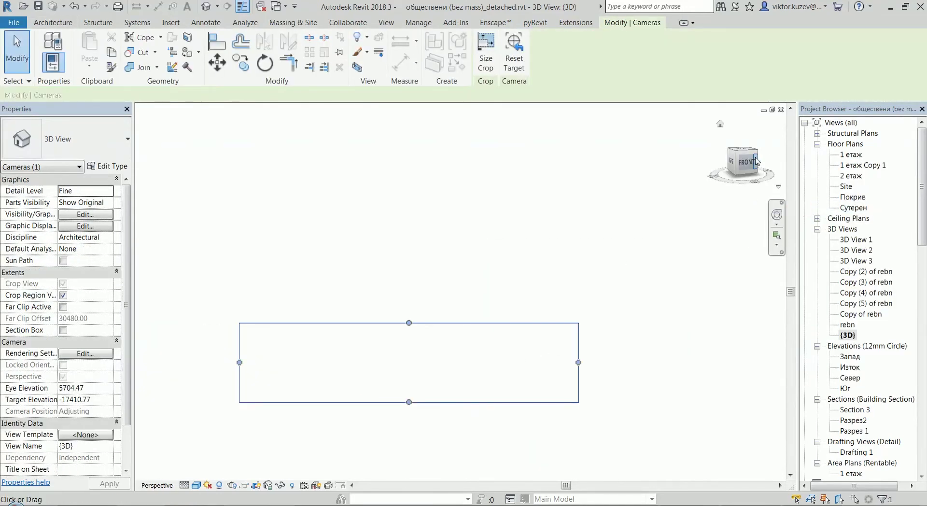
right_click(747, 160)
Step: Enlarge the perspective view's crop region downward, to its right and upward until part of the site is inside
left_click(407, 404)
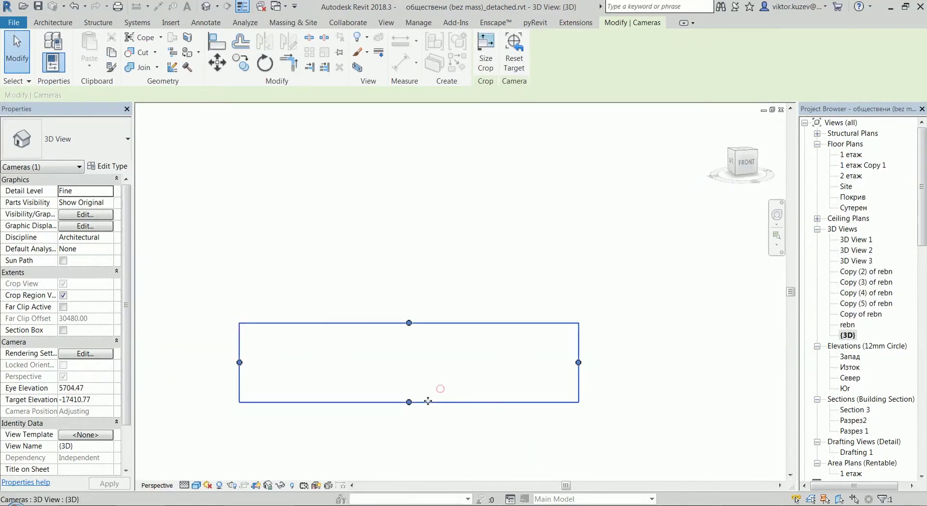
scroll(416, 373, "down", 6)
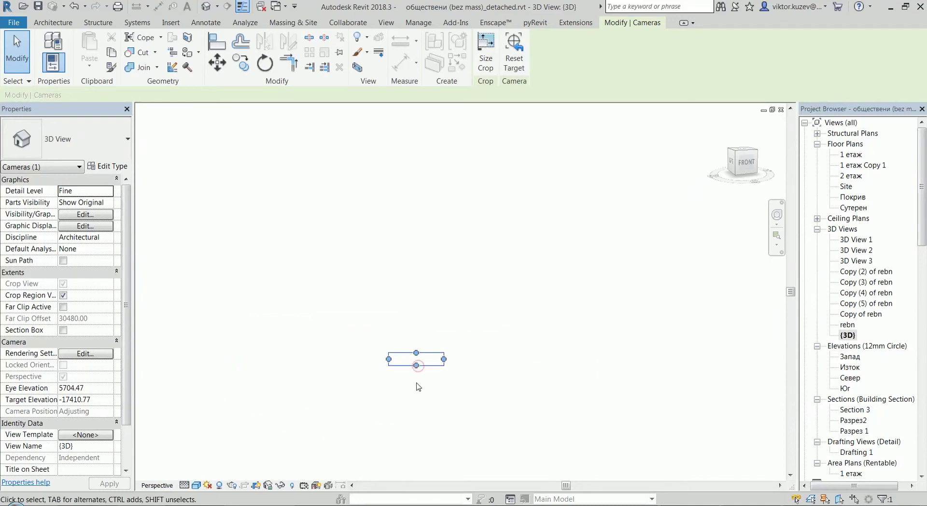
left_click_drag(418, 367, 416, 505)
scroll(325, 289, "down", 3)
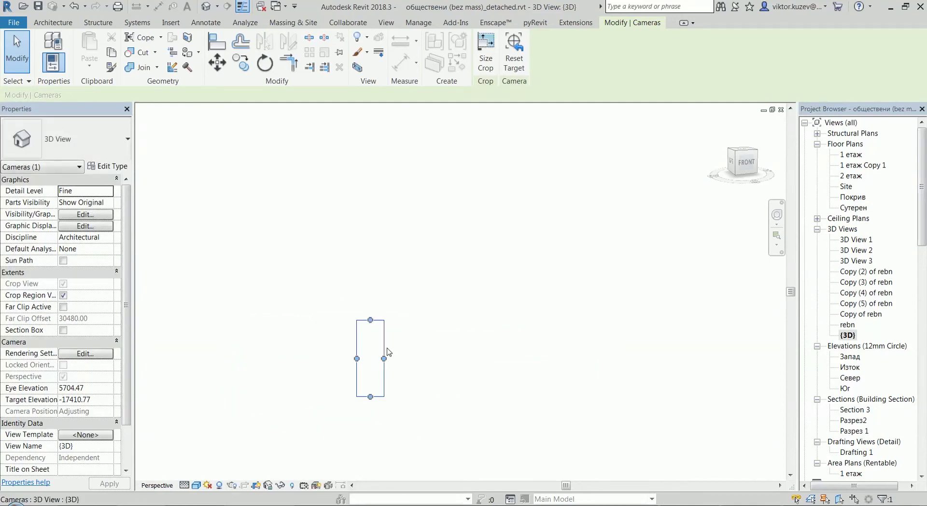
left_click_drag(384, 359, 703, 358)
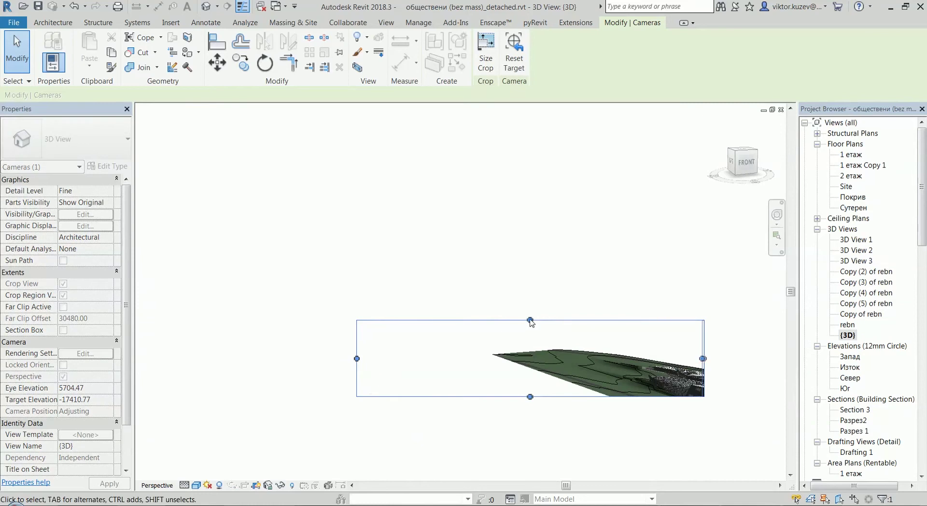
left_click_drag(531, 320, 529, 254)
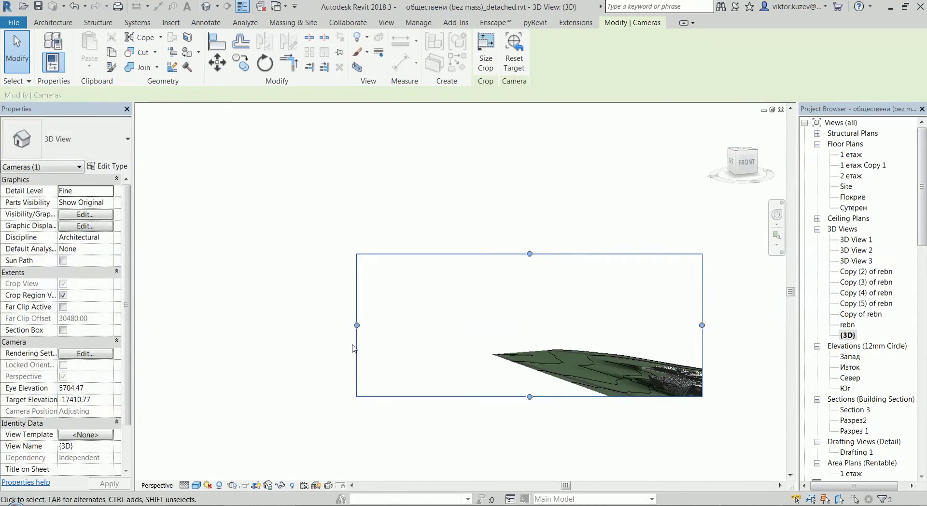
Step: Shift the crop region toward the building by bringing in its left edge and extending its lower and right edges
left_click_drag(357, 325, 609, 355)
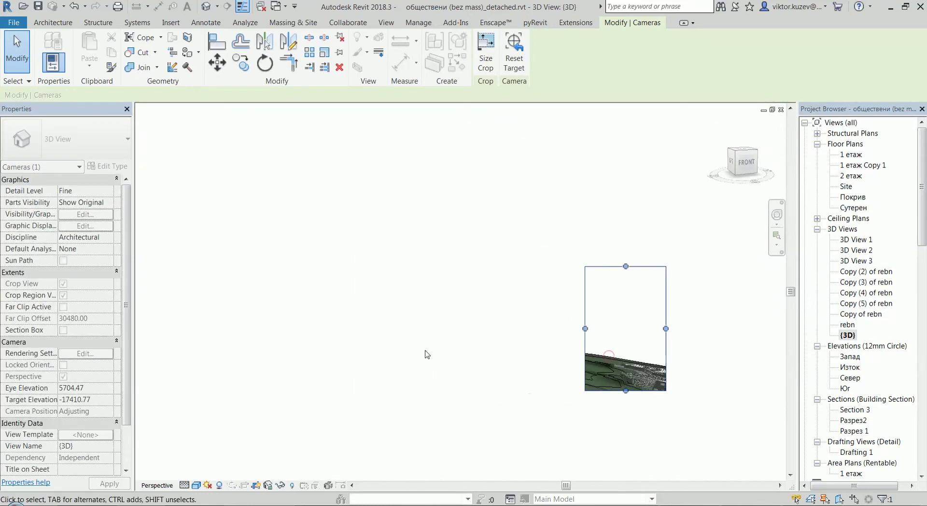
left_click_drag(564, 337, 693, 338)
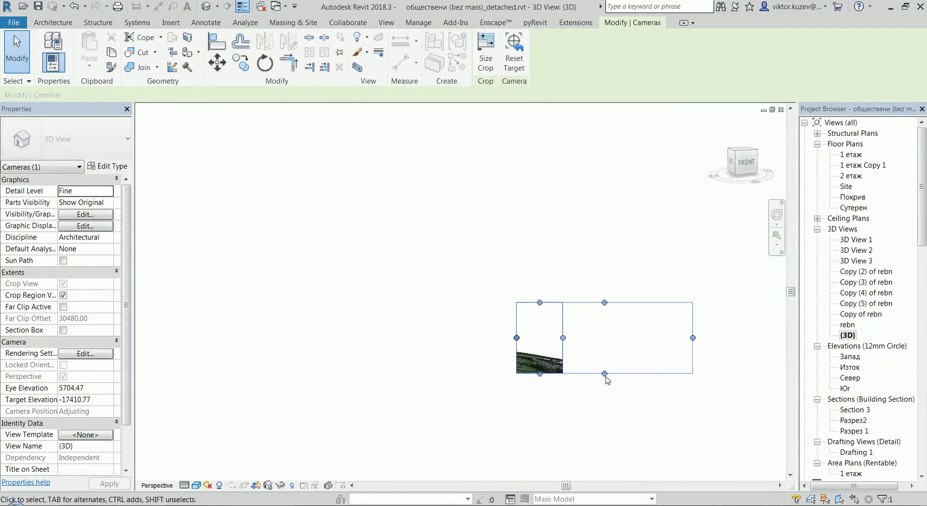
left_click_drag(605, 374, 605, 438)
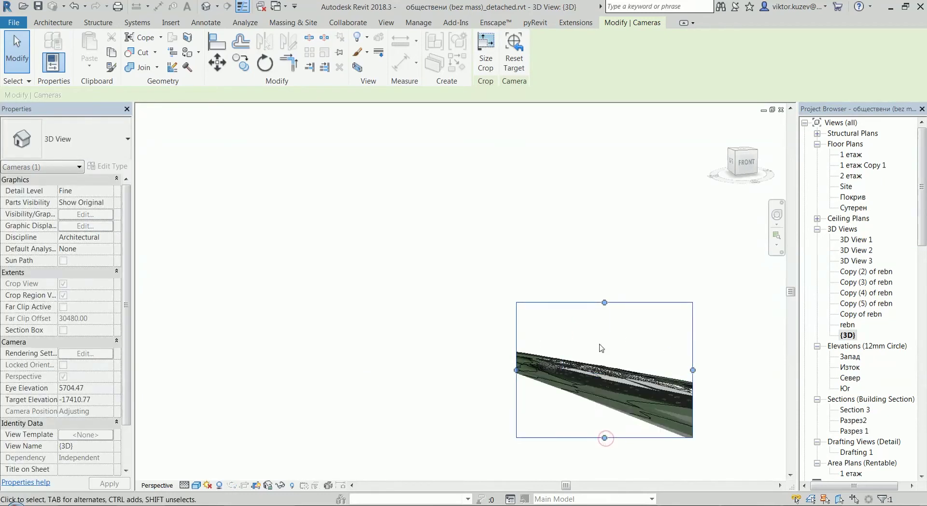
left_click_drag(694, 370, 787, 375)
scroll(517, 322, "down", 4)
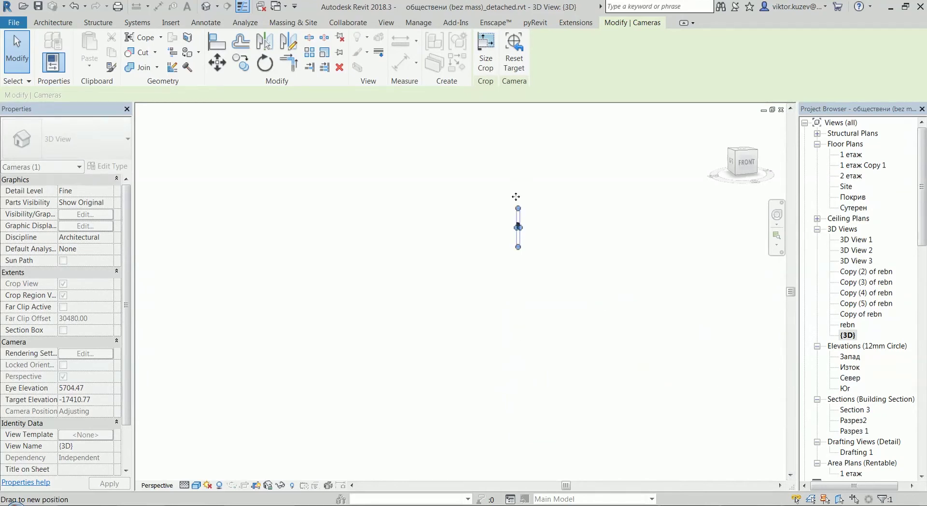
scroll(516, 196, "up", 2)
left_click_drag(524, 259, 750, 268)
scroll(536, 260, "up", 5)
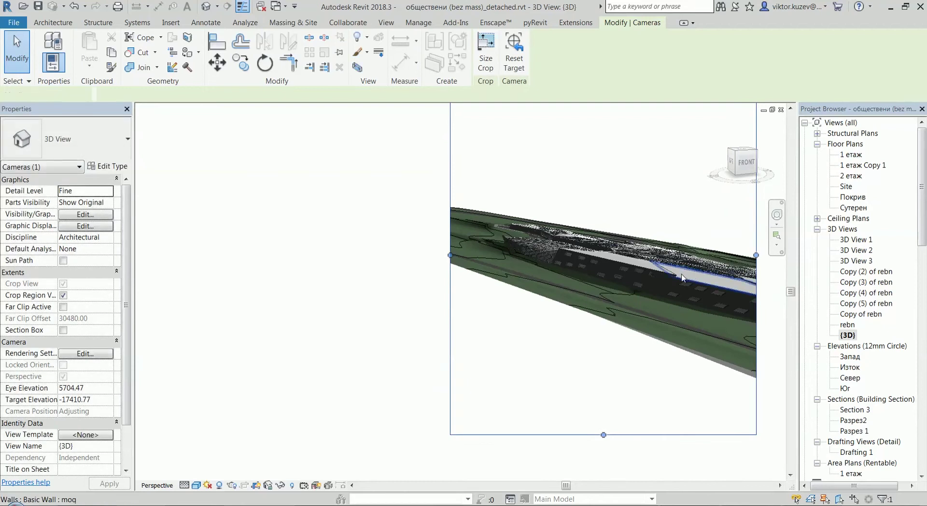
Step: Orbit the perspective view around the selected moq wall and widen the crop region on its right side
left_click(684, 276)
middle_click_drag(686, 312, 517, 299, "shift")
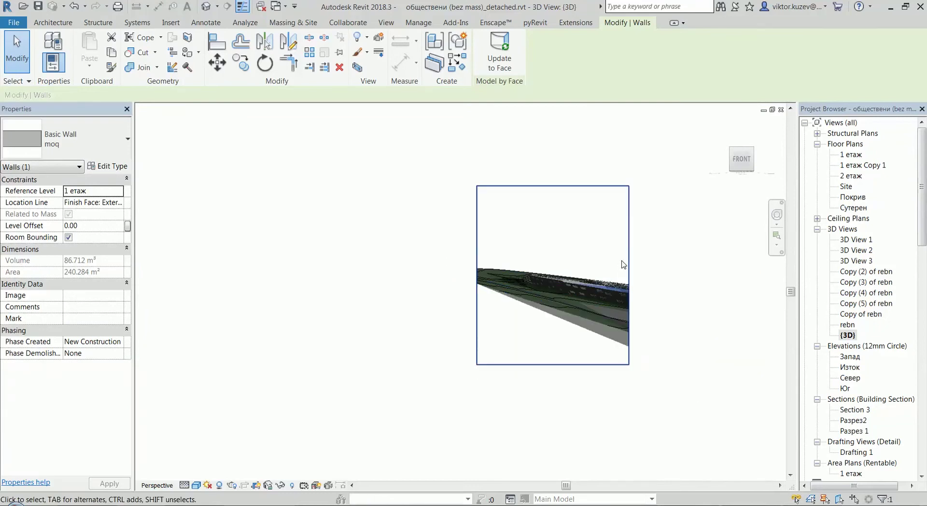
left_click(629, 266)
left_click_drag(629, 276, 745, 292)
scroll(394, 312, "down", 5)
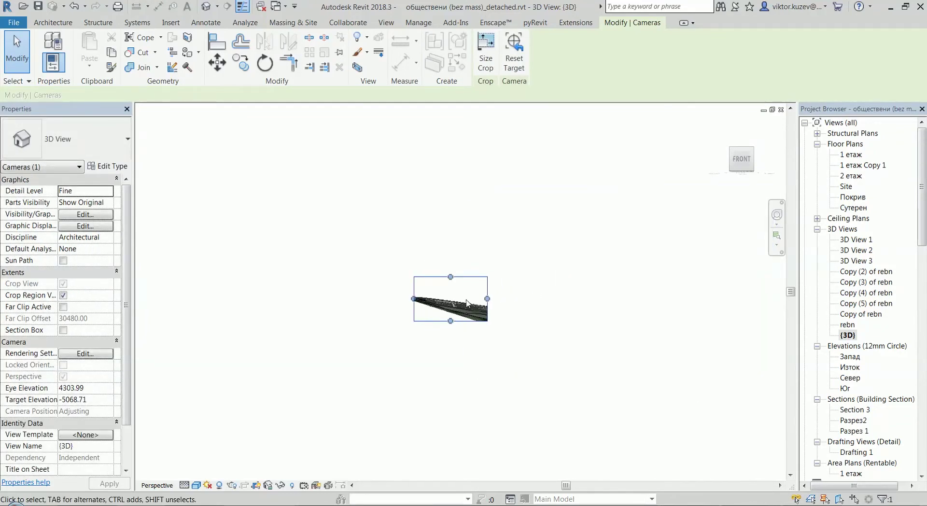
Step: Extend the crop region's right and lower edges and orbit the perspective view around the selected topography subregion
scroll(474, 303, "up", 2)
left_click_drag(509, 304, 673, 316)
left_click_drag(517, 343, 539, 400)
left_click(596, 341)
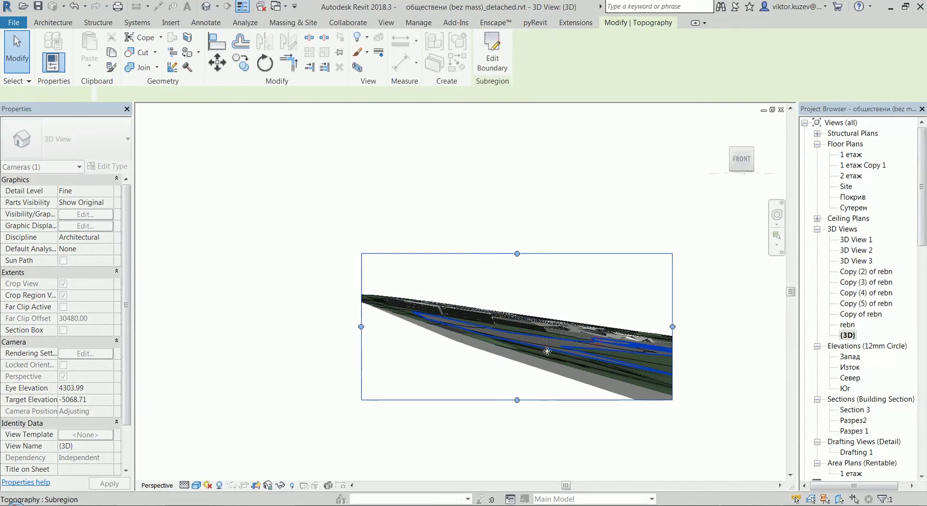
middle_click_drag(546, 351, 649, 295, "shift")
left_click(552, 291)
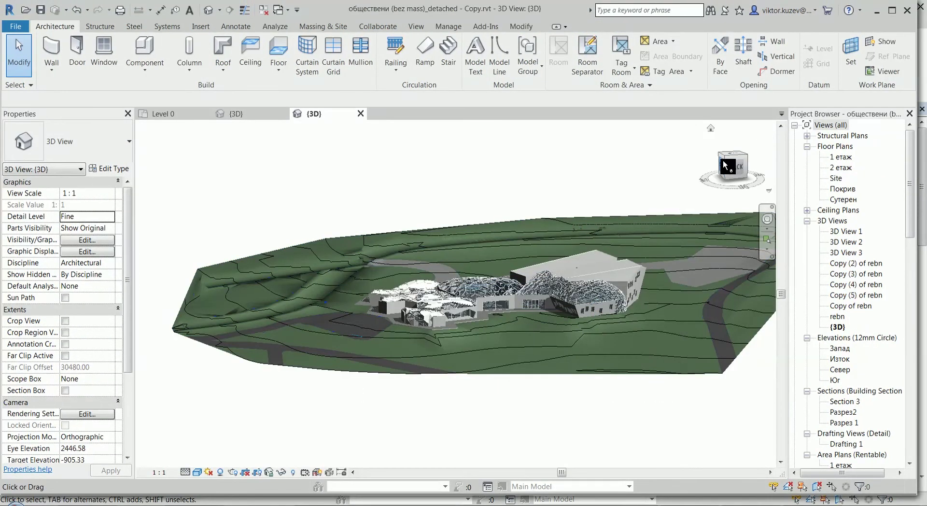
Step: Use the view cube's projection options in Revit 2018, and set the {3D} view in the newer Revit window to orthographic
right_click(725, 166)
left_click(758, 215)
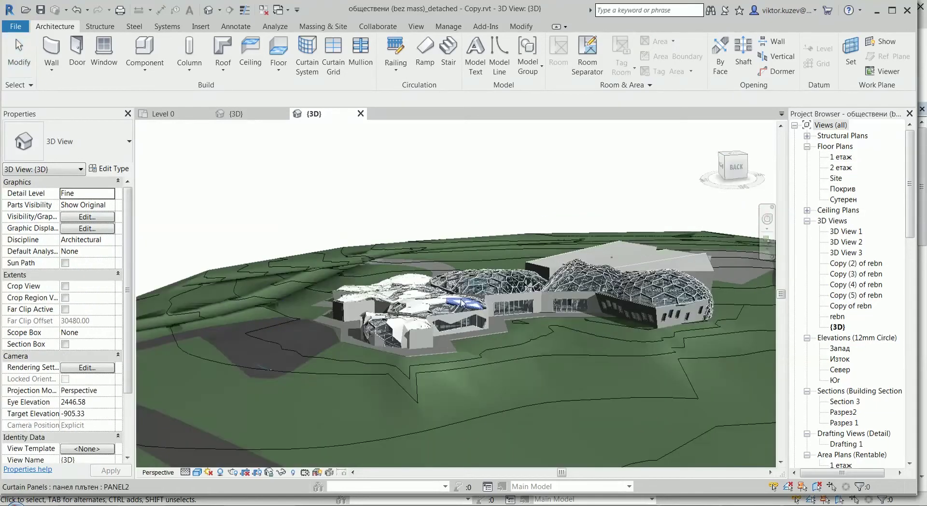
scroll(462, 302, "down", 10)
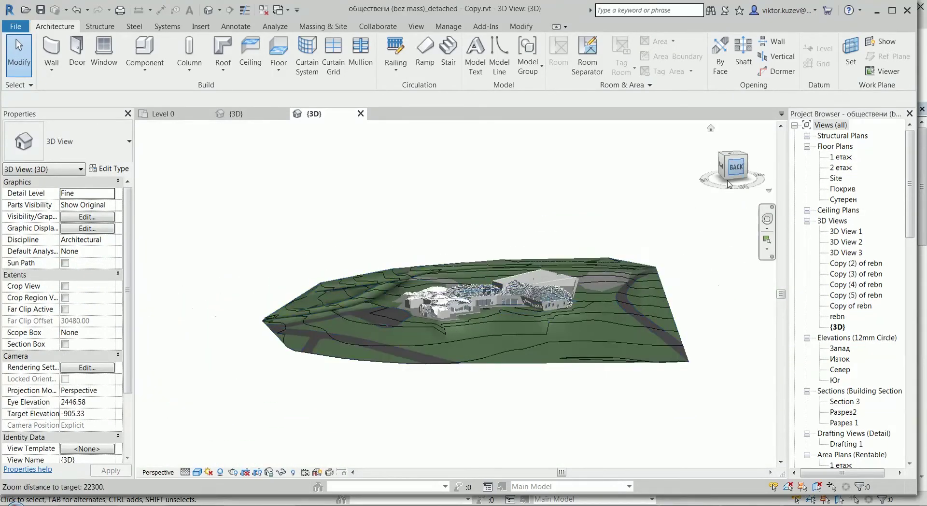
right_click(734, 157)
left_click(775, 221)
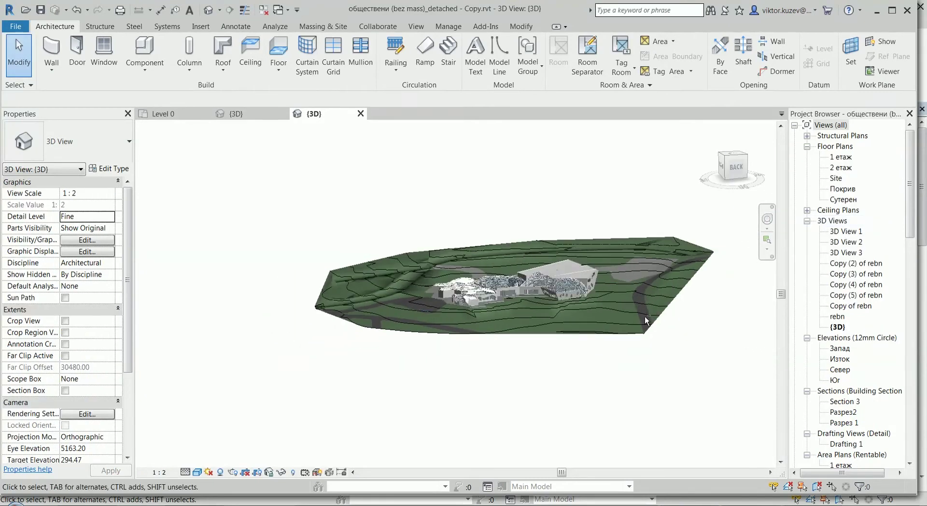
middle_click_drag(648, 327, 487, 319, "shift")
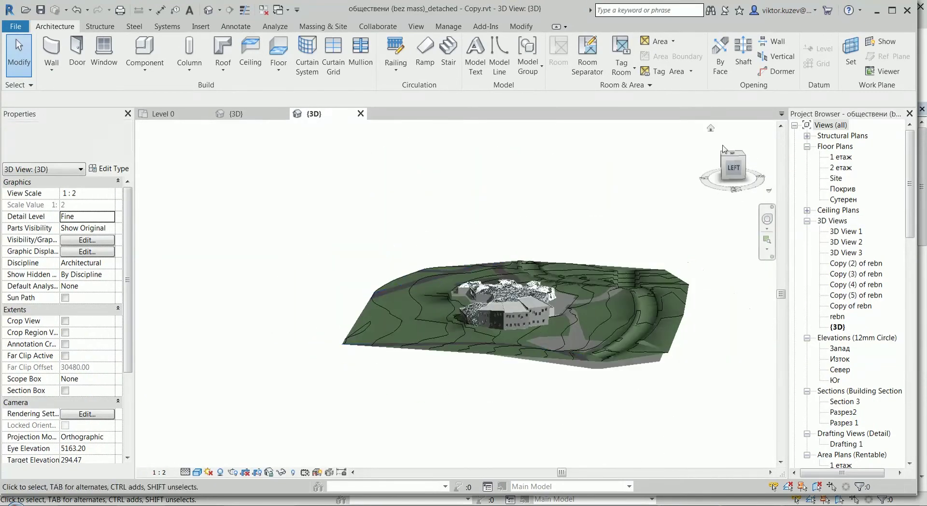
Step: Return the newer Revit's {3D} view to perspective and orbit to the back of the building
right_click(733, 157)
left_click(769, 209)
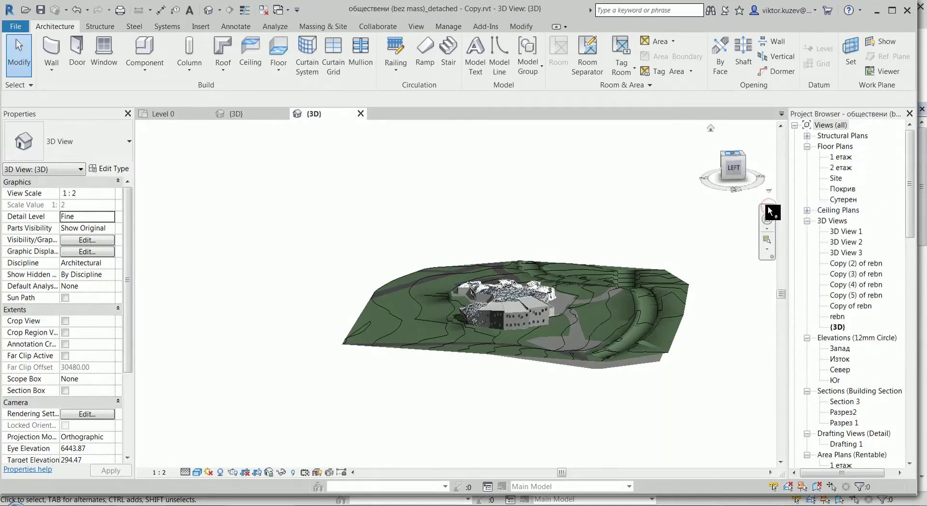
middle_click_drag(424, 335, 570, 311, "shift")
scroll(529, 201, "up", 3)
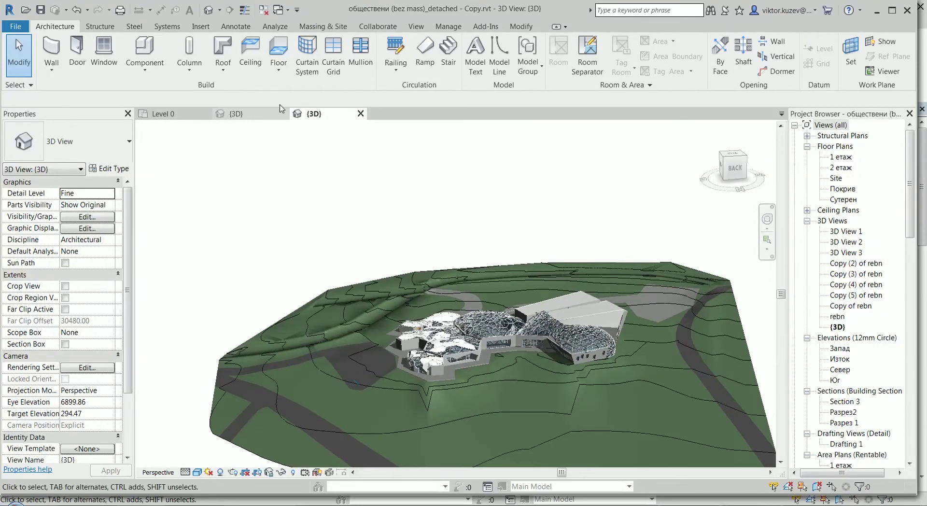
Step: Compare the two open {3D} views, open the 1 етаж floor plan and examine its layout
left_click(236, 113)
left_click(291, 115)
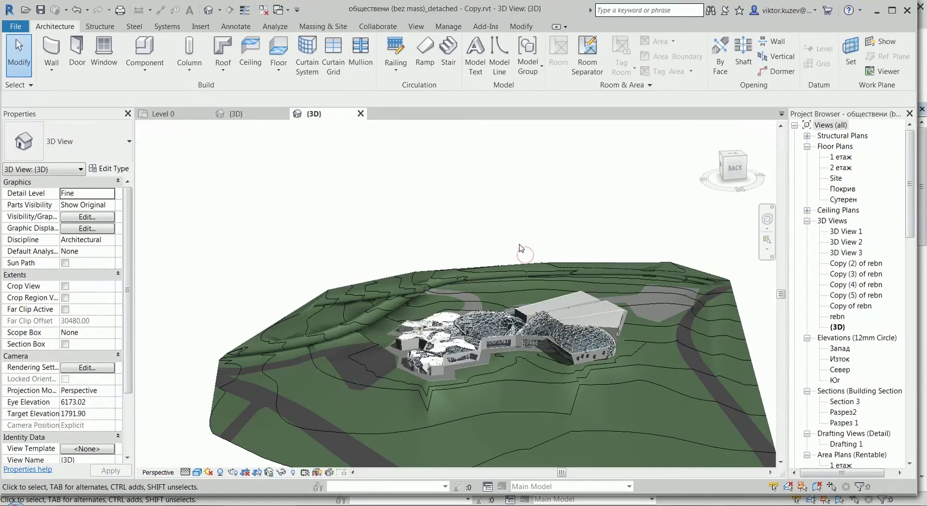
double_click(839, 158)
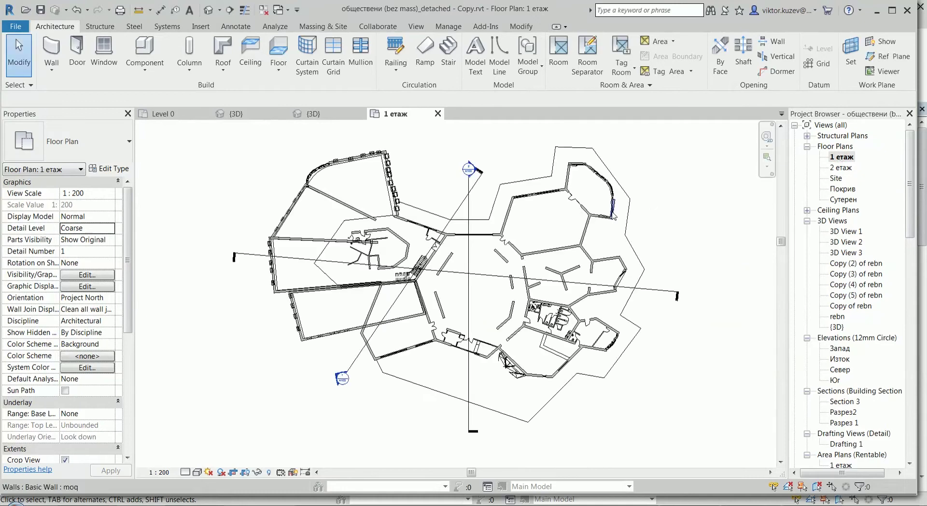
scroll(612, 216, "up", 2)
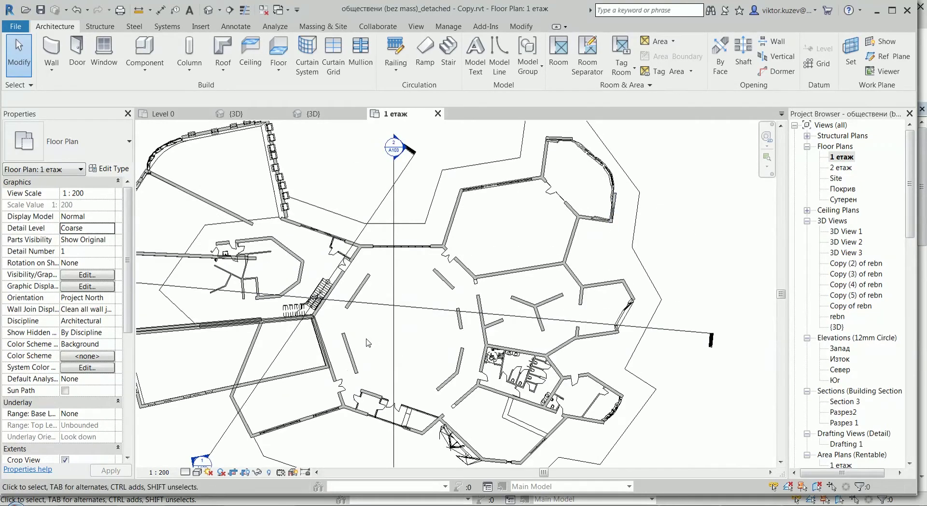
scroll(367, 341, "down", 2)
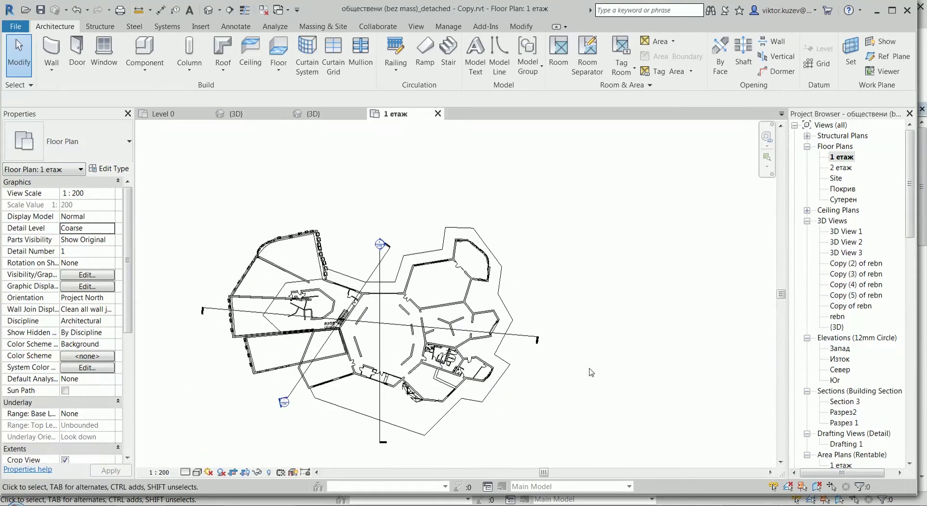
scroll(496, 268, "up", 3)
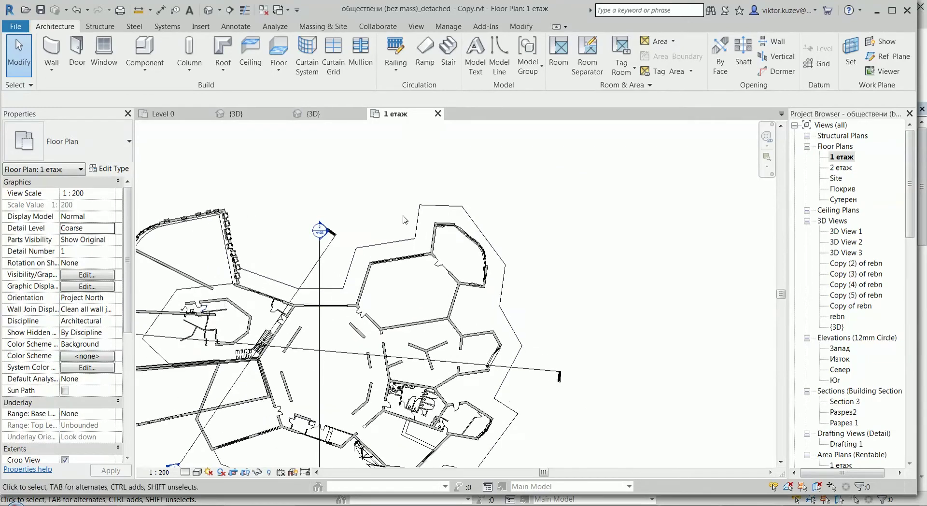
scroll(681, 227, "down", 2)
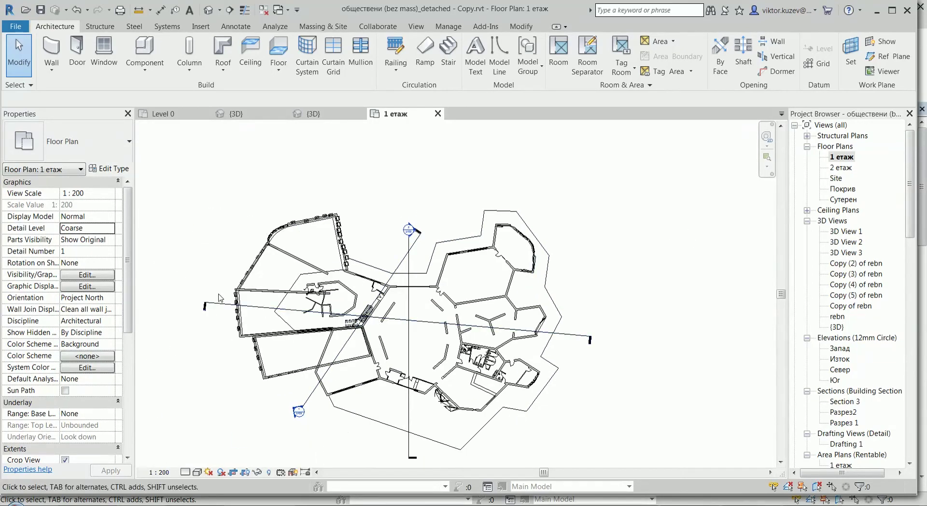
scroll(491, 220, "up", 2)
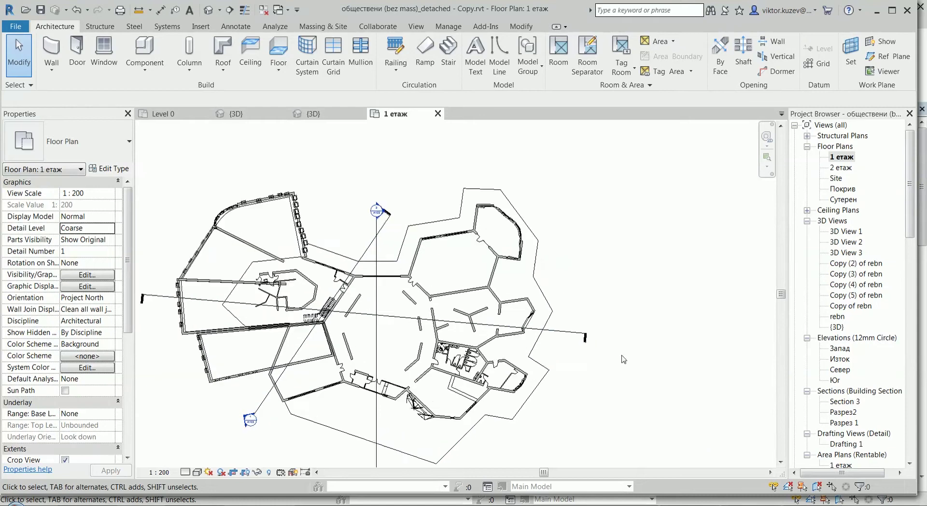
Step: Place a rectangular scope box around the large hexagonal room and its curved wing on the 1 етаж plan
left_click(847, 158)
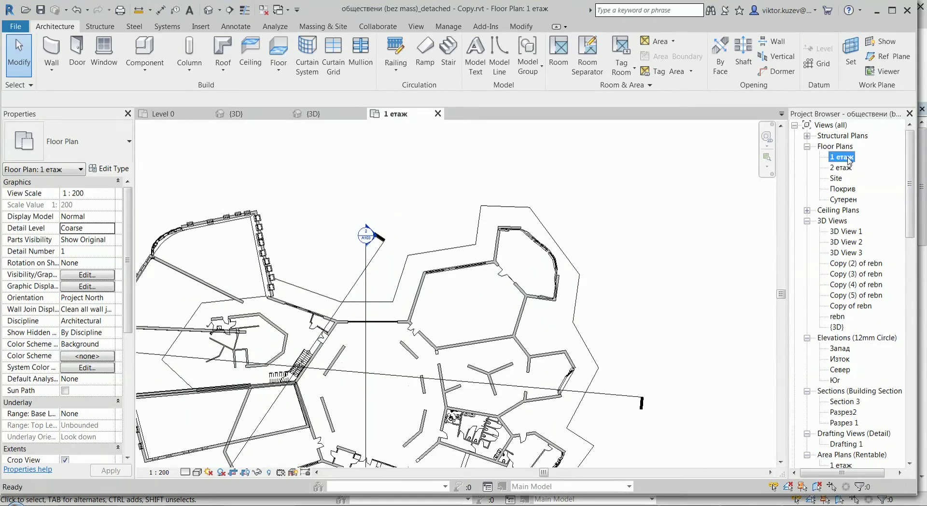
left_click(601, 160)
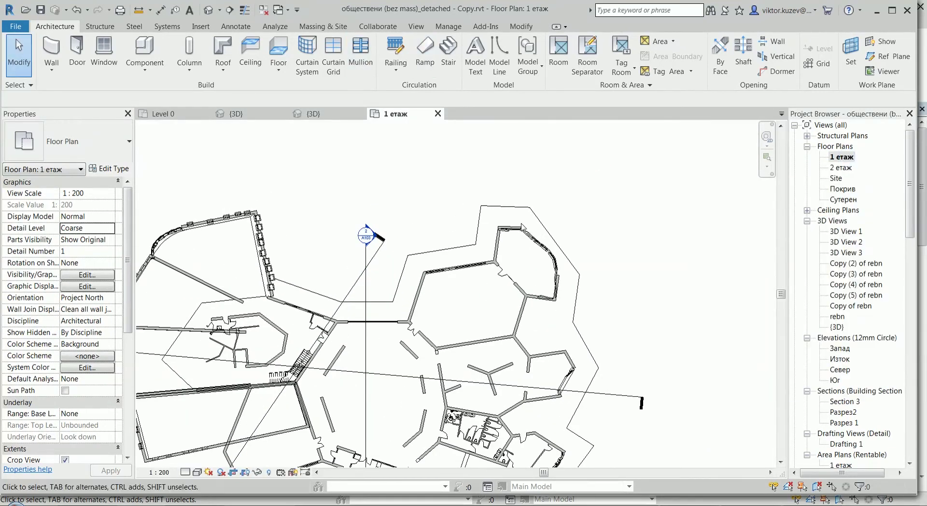
left_click(417, 26)
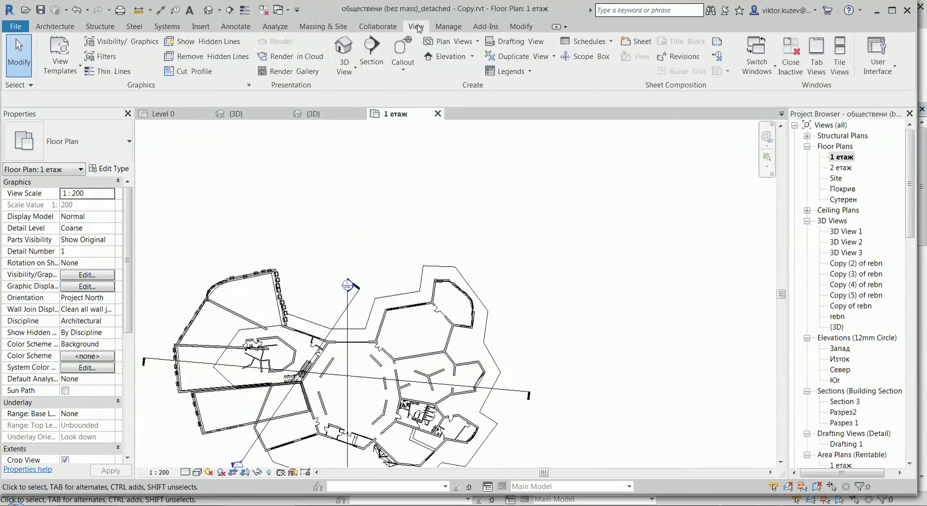
left_click(586, 56)
scroll(433, 358, "up", 2)
scroll(392, 367, "up", 2)
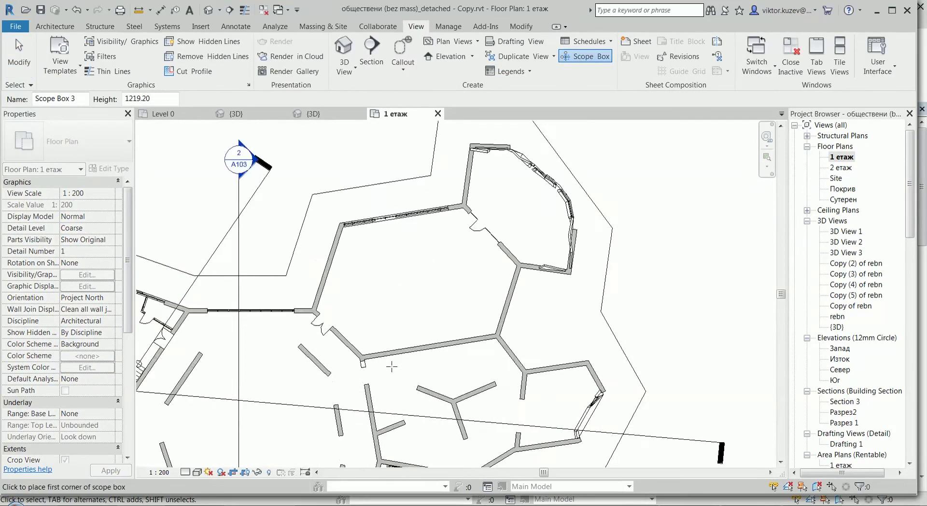
scroll(539, 289, "down", 2)
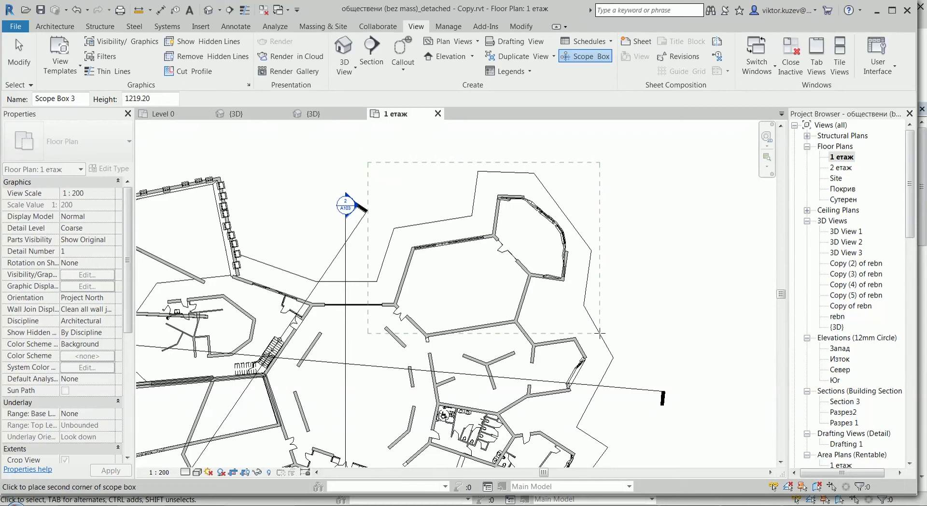
left_click(590, 344)
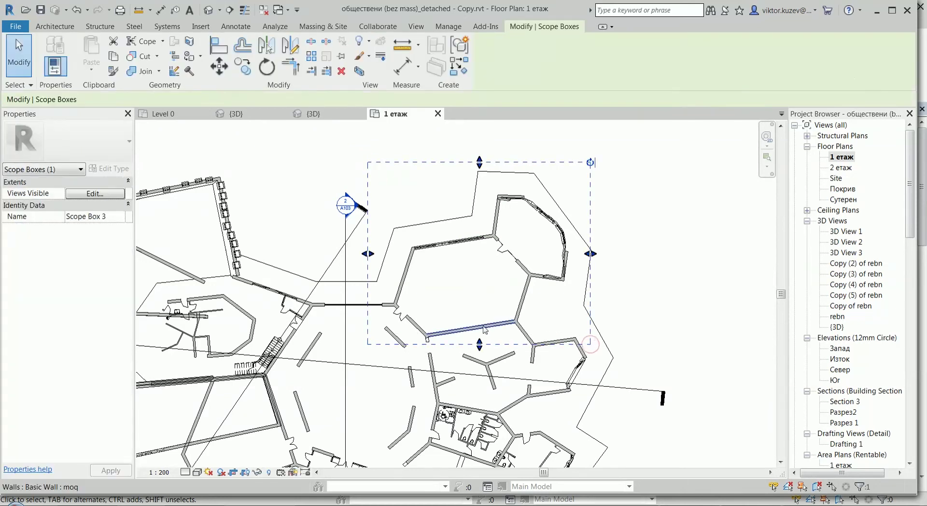
left_click(635, 310)
left_click(590, 310)
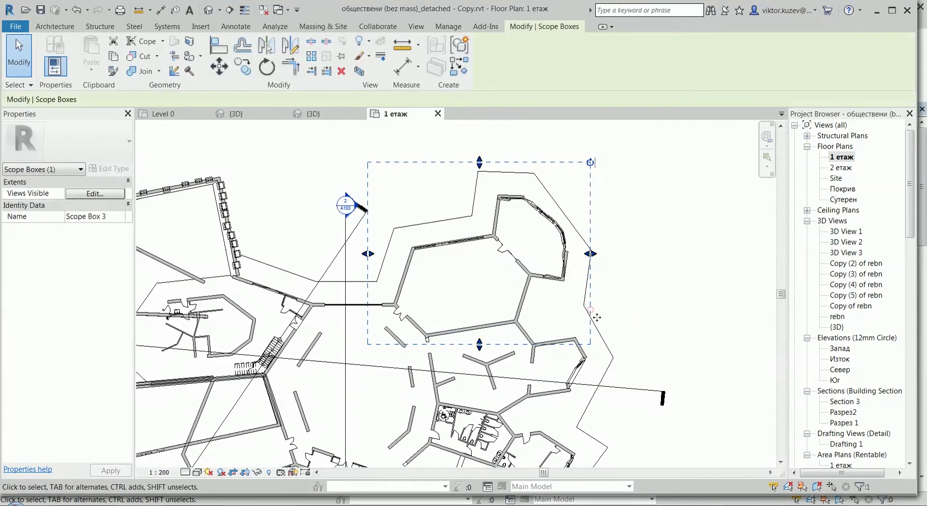
scroll(616, 332, "up", 2)
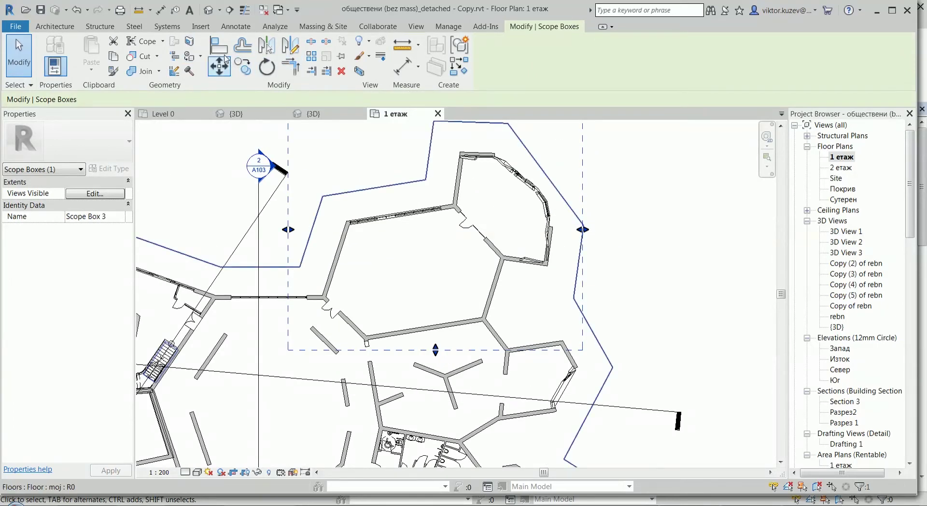
left_click(219, 46)
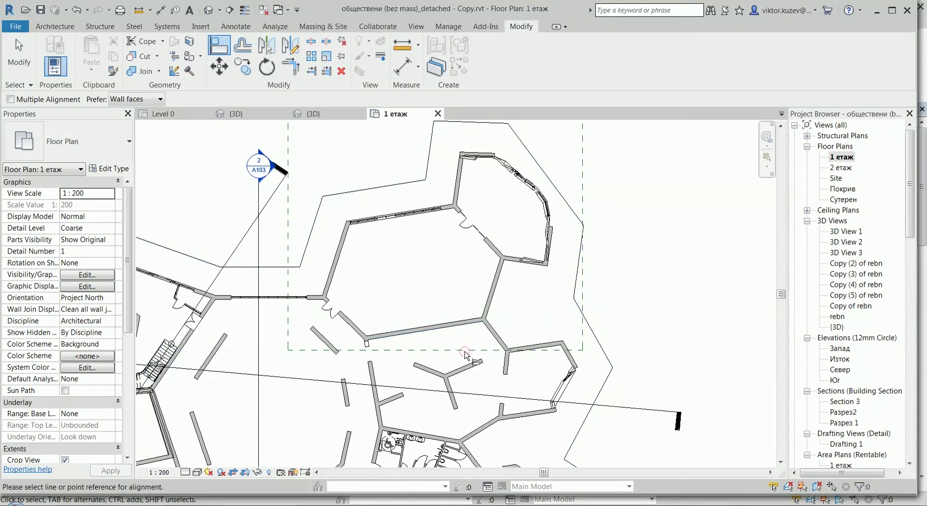
key("Escape")
Step: Try rotating the scope box freehand clockwise and counterclockwise toward the hexagonal room's walls, undoing each rotation
scroll(465, 356, "down", 3)
left_click(559, 206)
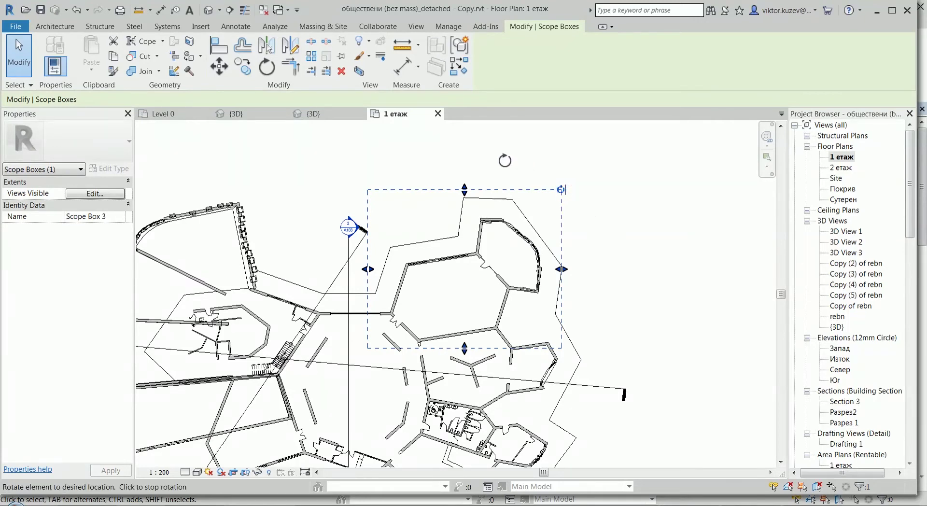
left_click_drag(560, 189, 582, 230)
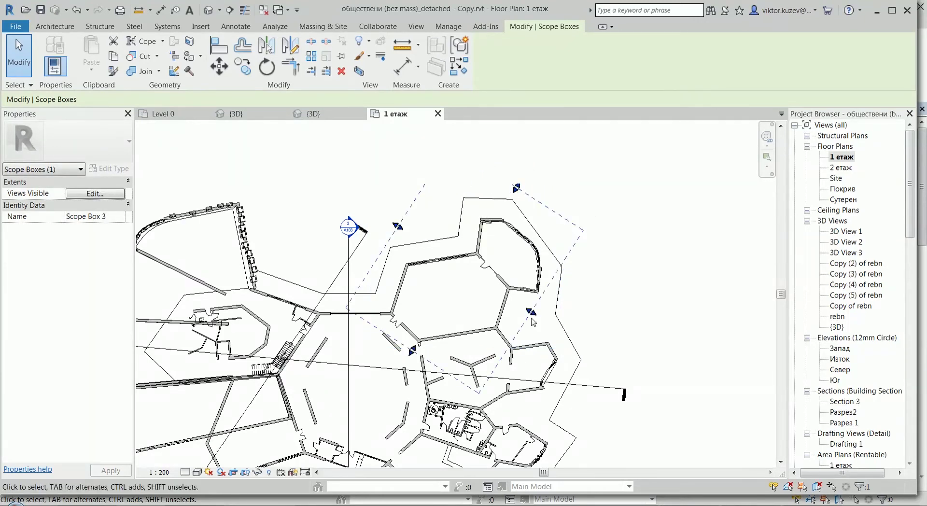
key("ctrl+z")
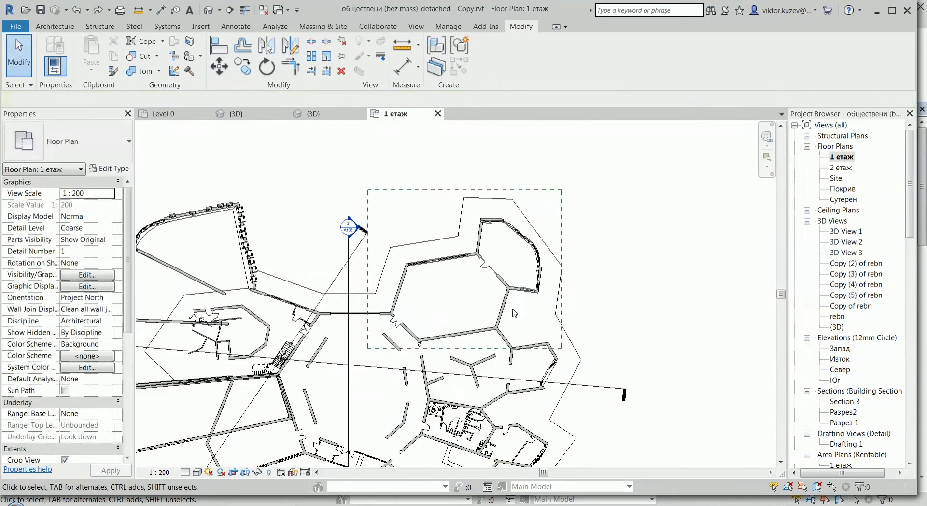
left_click(558, 190)
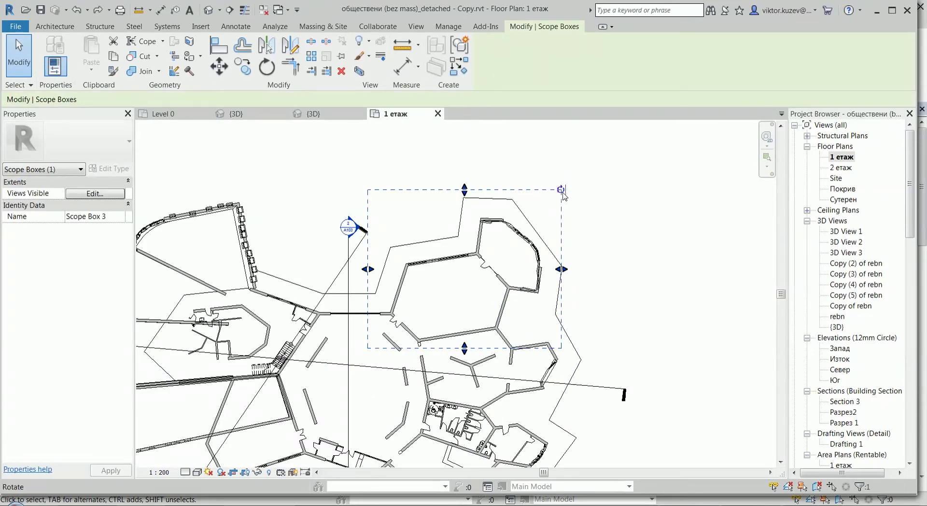
left_click_drag(562, 190, 502, 173)
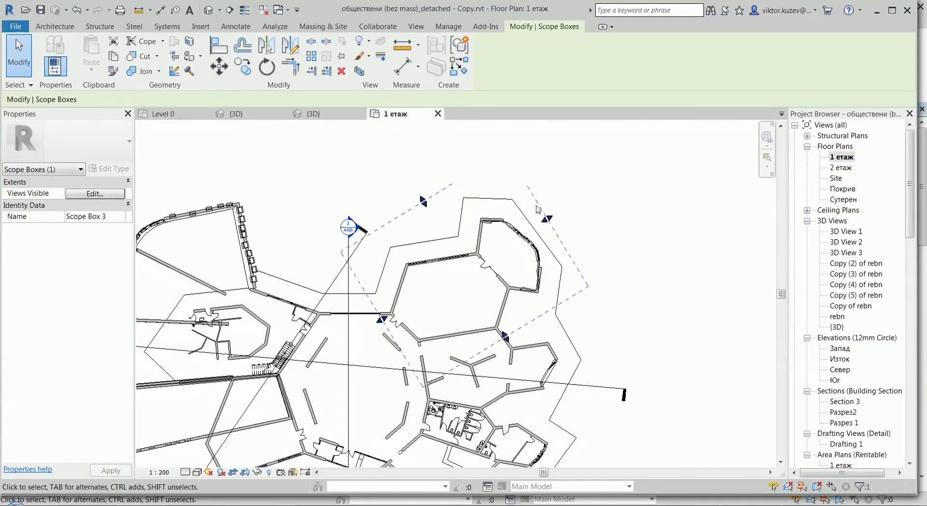
key("ctrl+z")
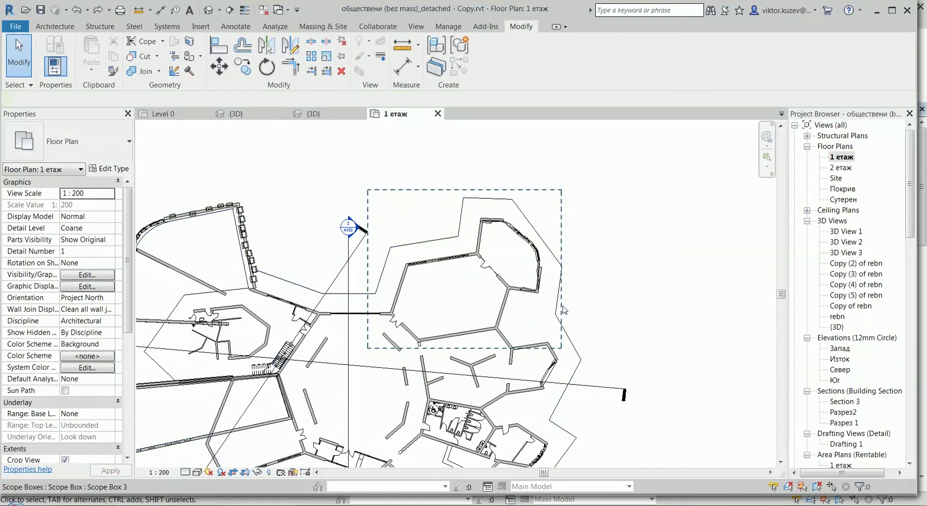
left_click(562, 309)
scroll(438, 330, "up", 3)
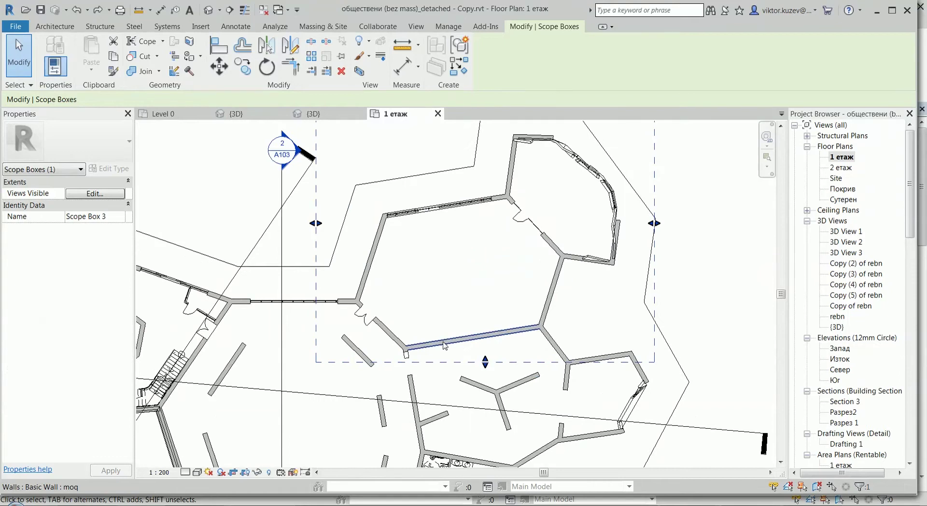
left_click(445, 345)
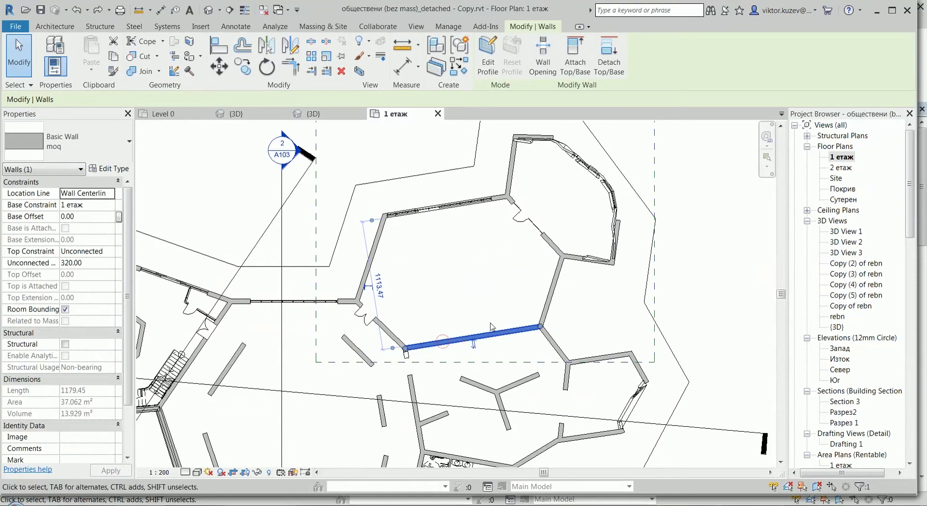
left_click(267, 68)
key("Escape")
key("Escape")
Step: Try to relocate the Rotate tool's center of rotation to the scope box's lower-right corner, and cancel the rotation
left_click(318, 225)
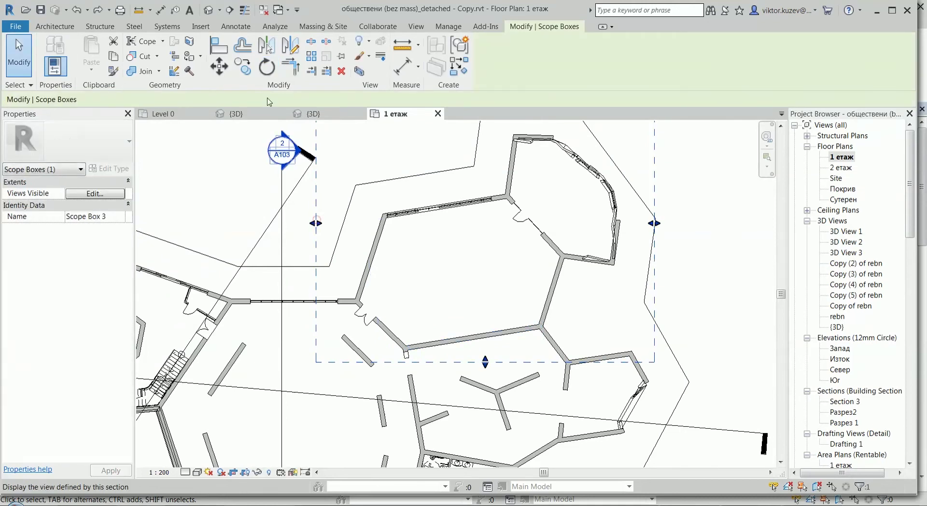
left_click(267, 67)
left_click_drag(486, 223, 610, 304)
left_click_drag(654, 362, 656, 363)
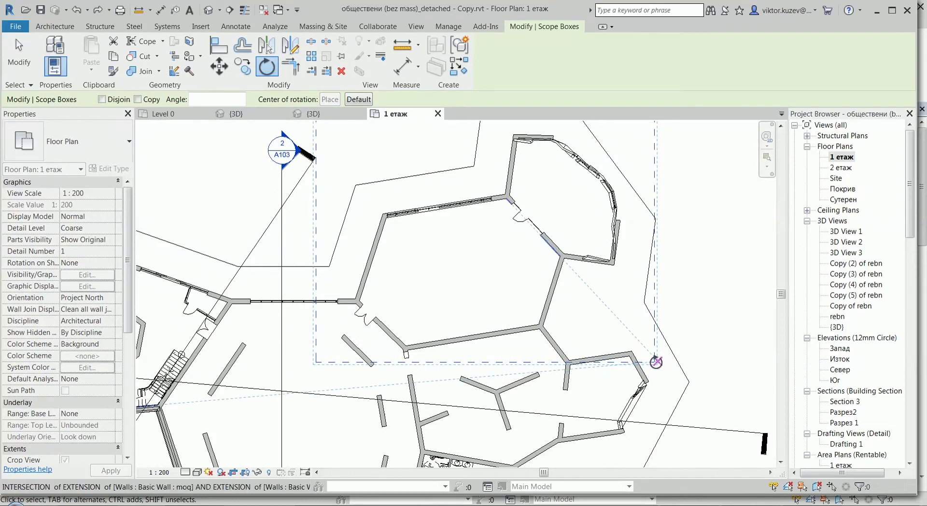
scroll(656, 363, "up", 3)
left_click_drag(656, 363, 665, 369)
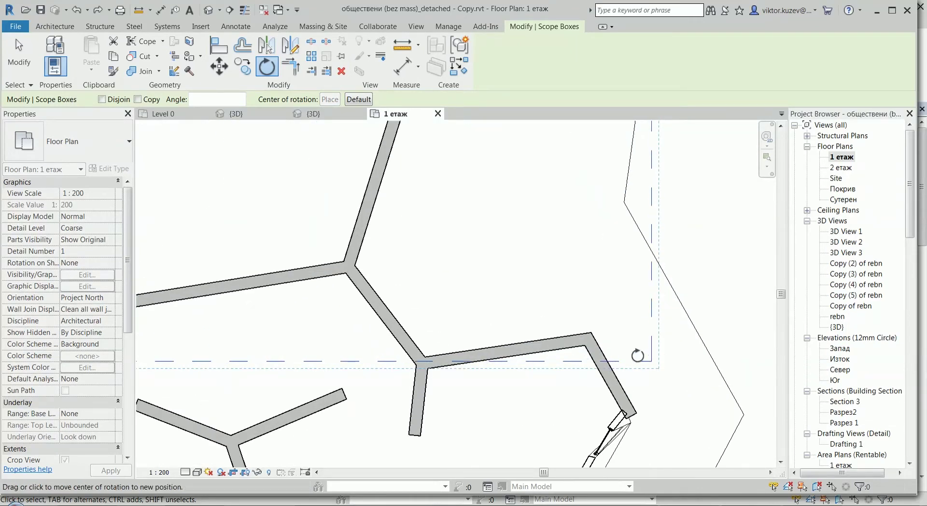
scroll(669, 371, "down", 6)
key("Escape")
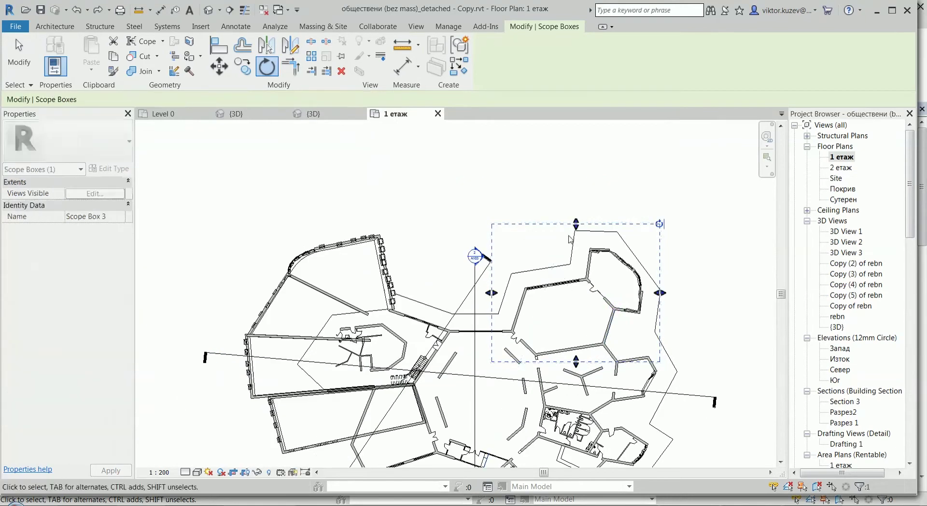
key("Escape")
Step: Delete the scope box around the hexagonal room
left_click(580, 224)
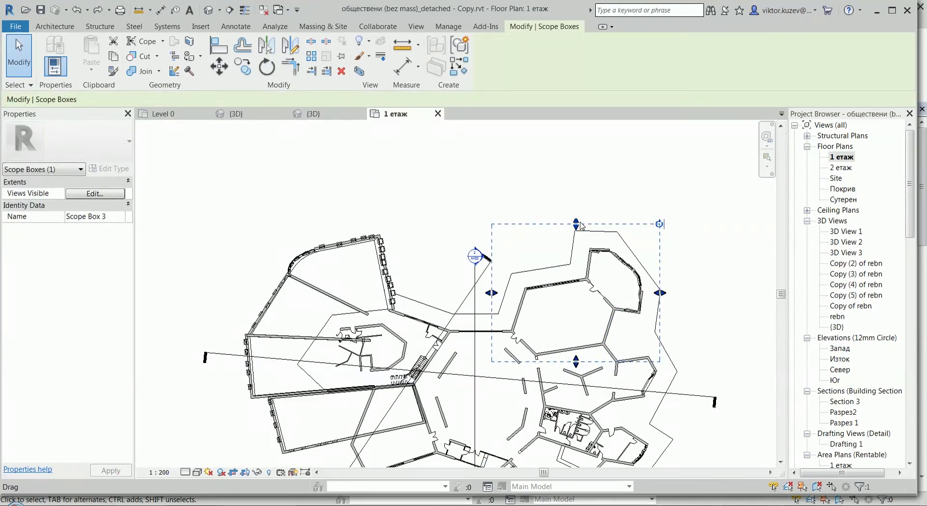
scroll(639, 302, "up", 2)
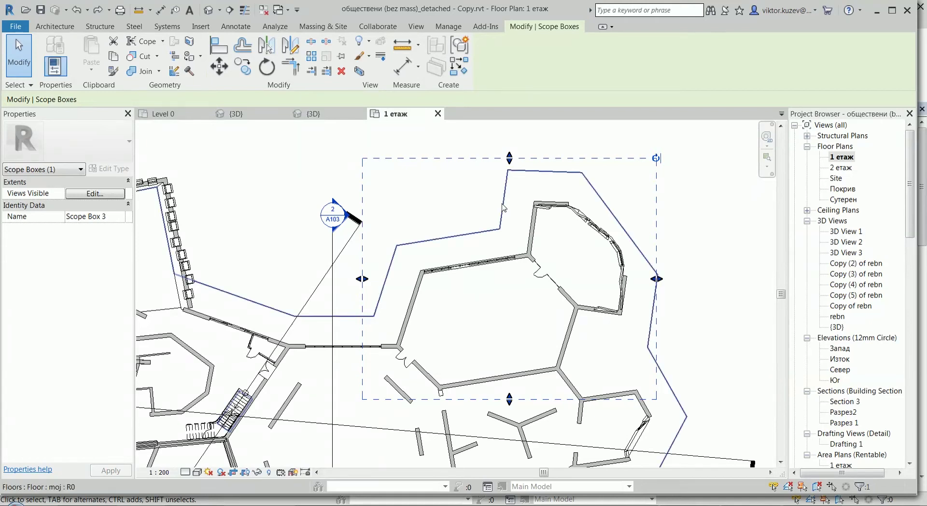
left_click(499, 204)
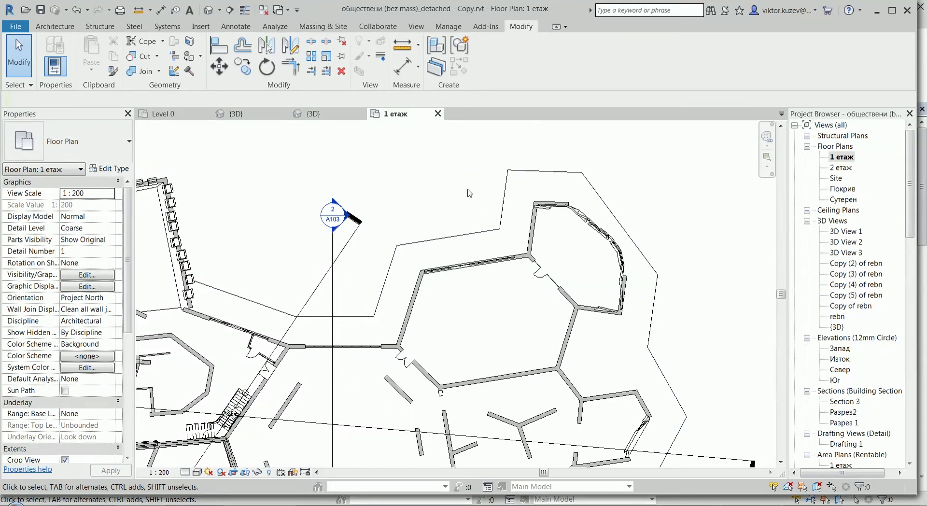
Step: Draw a horizontal Hidden Lines detail line about 1110 long from the lower-left corner of the hexagonal room's sloping bottom wall
left_click(55, 26)
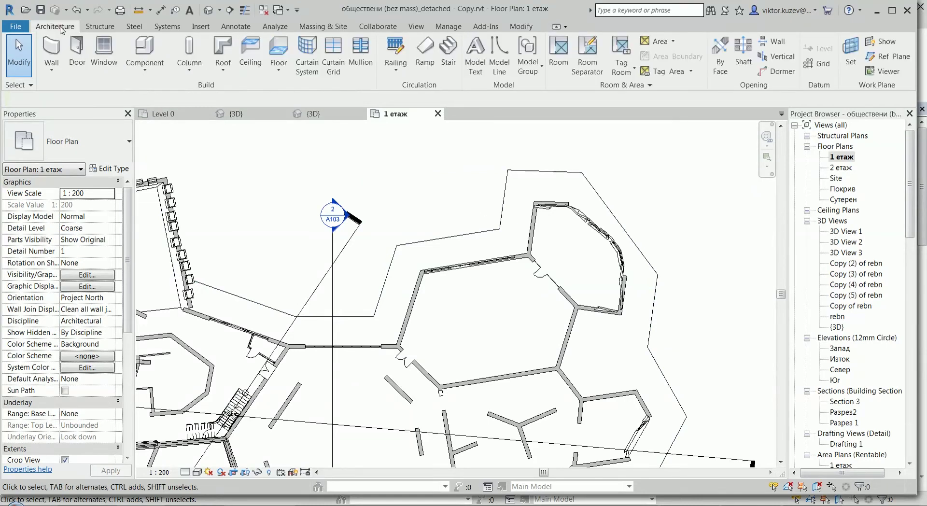
key("d")
key("l")
scroll(437, 393, "up", 5)
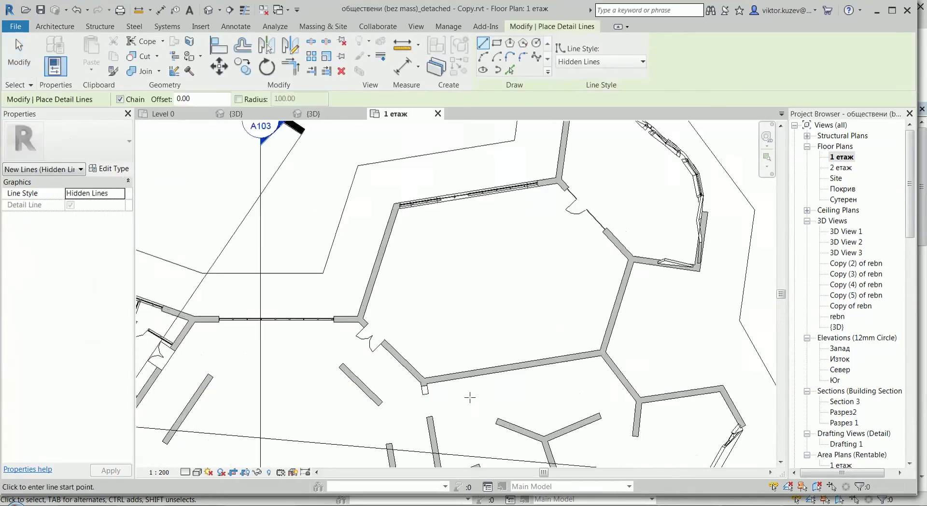
left_click(386, 366)
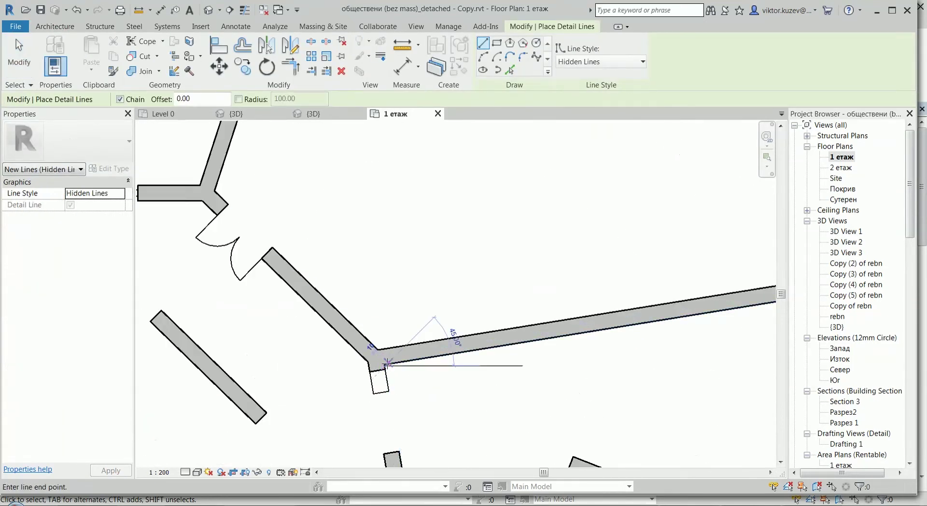
scroll(388, 363, "down", 3)
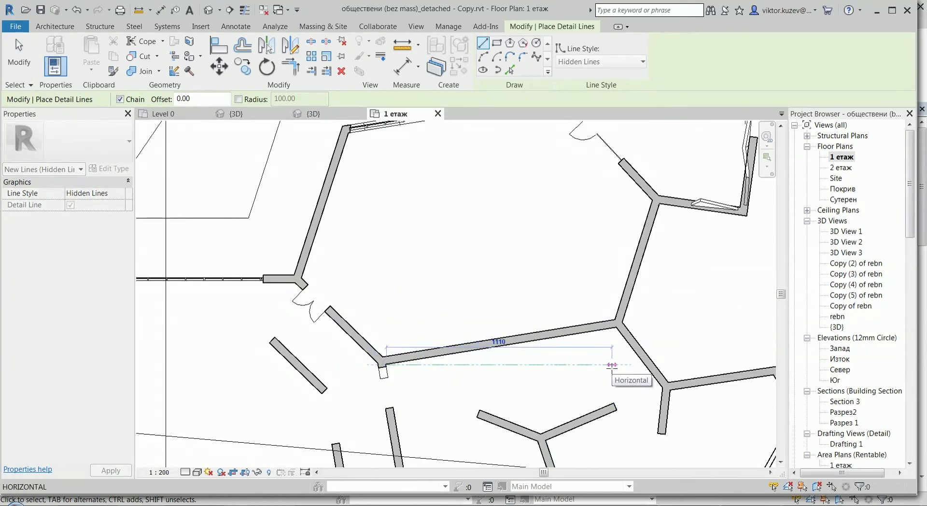
left_click(613, 366)
key("Escape")
key("Escape")
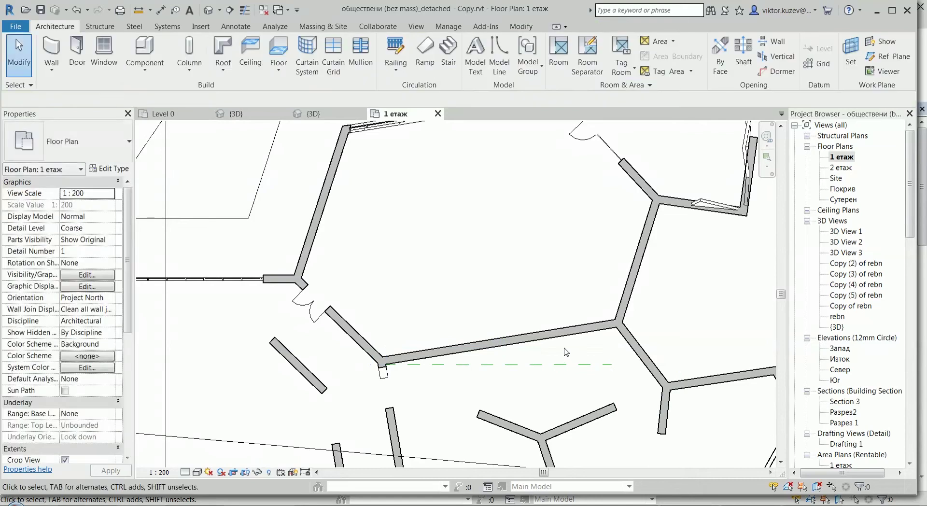
Step: Examine the hexagonal room's sloping bottom wall against the horizontal detail line, selecting and deselecting the wall
scroll(564, 360, "down", 3)
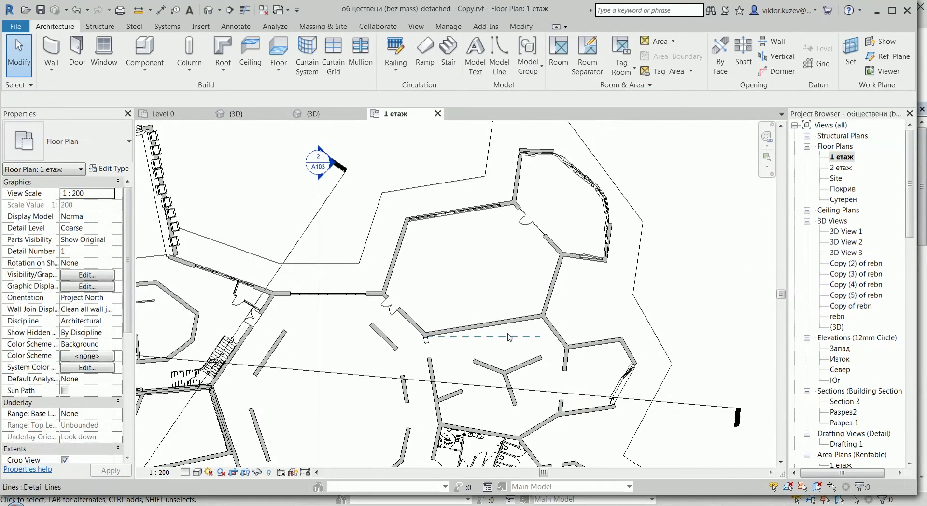
scroll(517, 336, "up", 2)
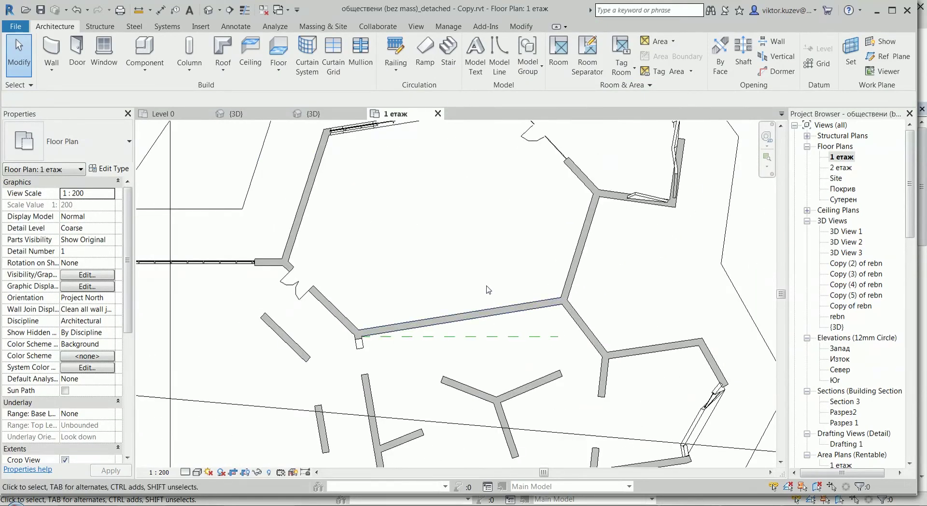
scroll(520, 261, "down", 2)
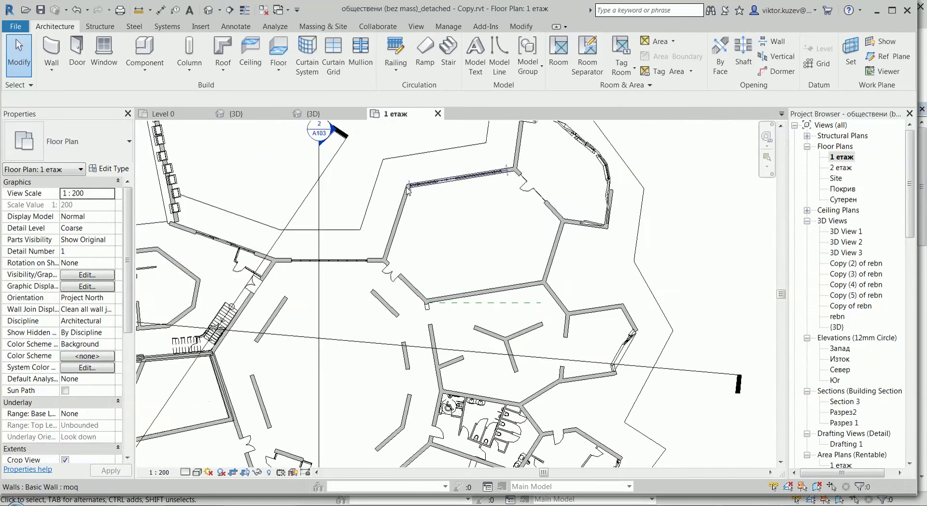
left_click(522, 289)
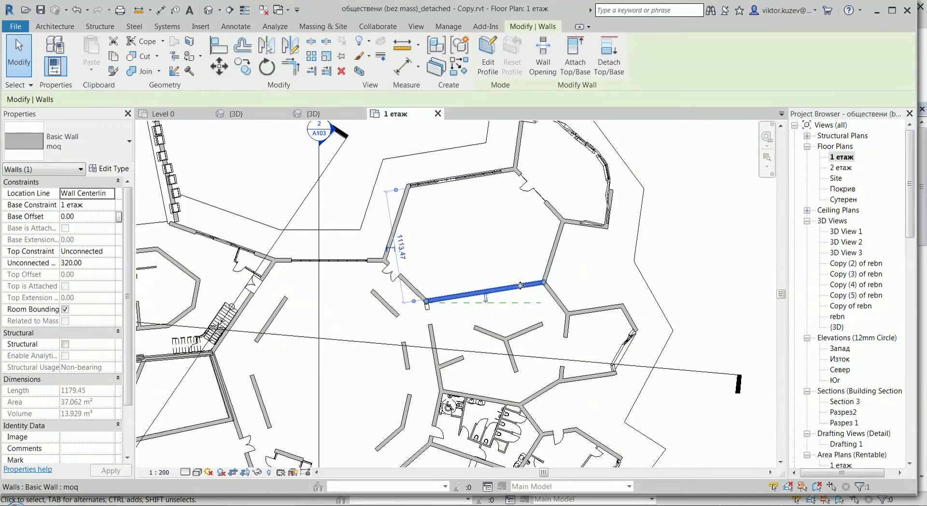
key("Escape")
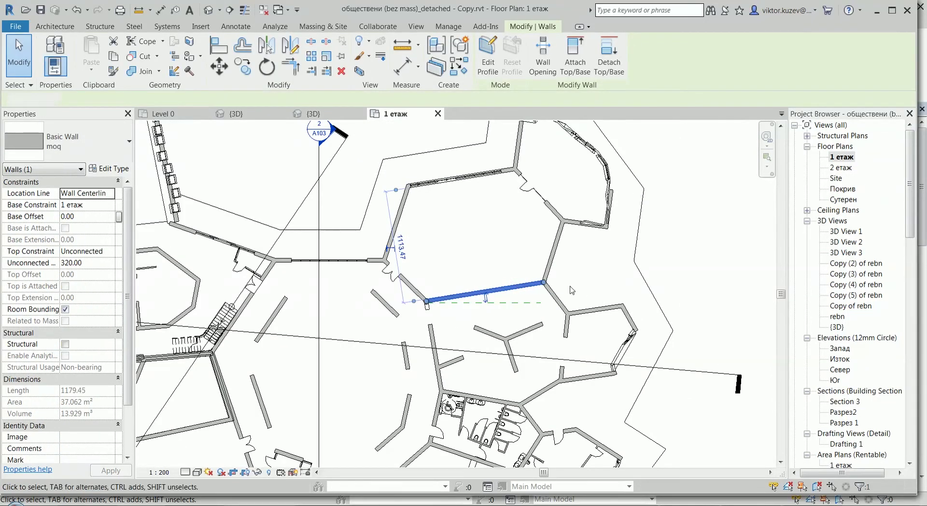
Step: Delete the horizontal detail line at the lower-left corner of the hexagonal room's sloping bottom wall
scroll(465, 304, "up", 5)
key("d")
key("l")
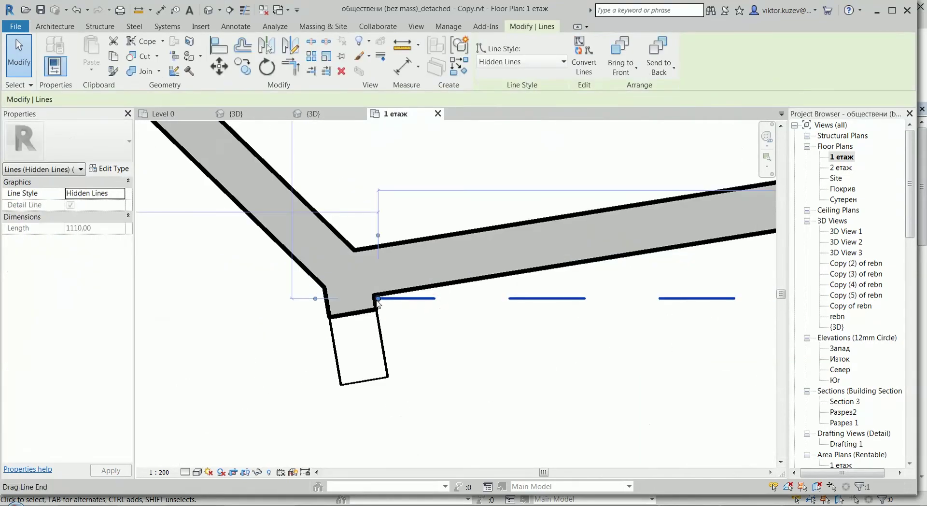
left_click(371, 298)
key("Escape")
key("Escape")
scroll(407, 314, "down", 2)
key("Delete")
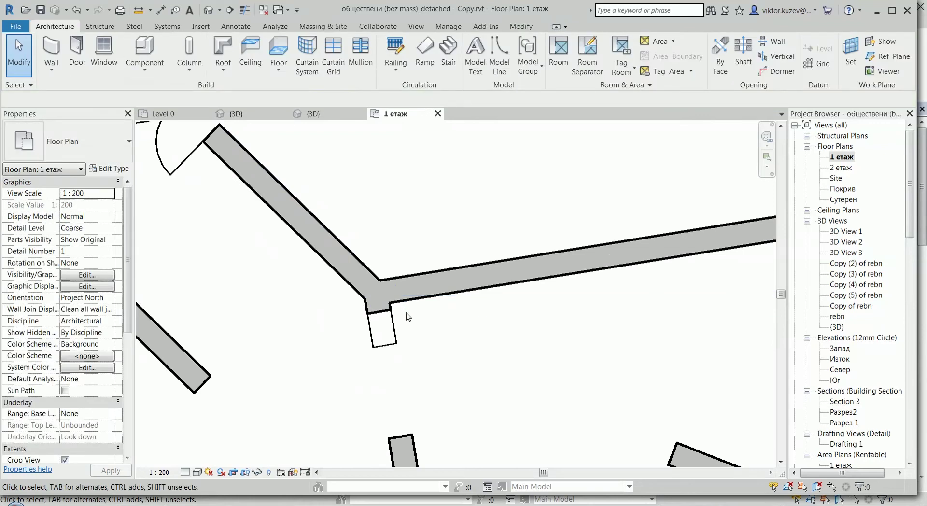
Step: Draw a horizontal Hidden Lines detail line about 680 long from the lower-left corner endpoint of the hexagonal room's sloping bottom wall
key("d")
key("l")
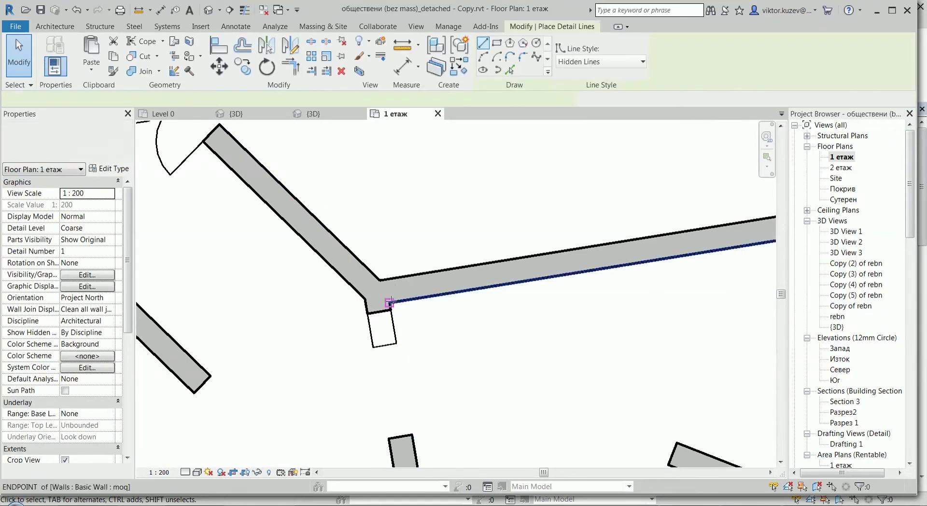
left_click(389, 303)
scroll(320, 312, "down", 3)
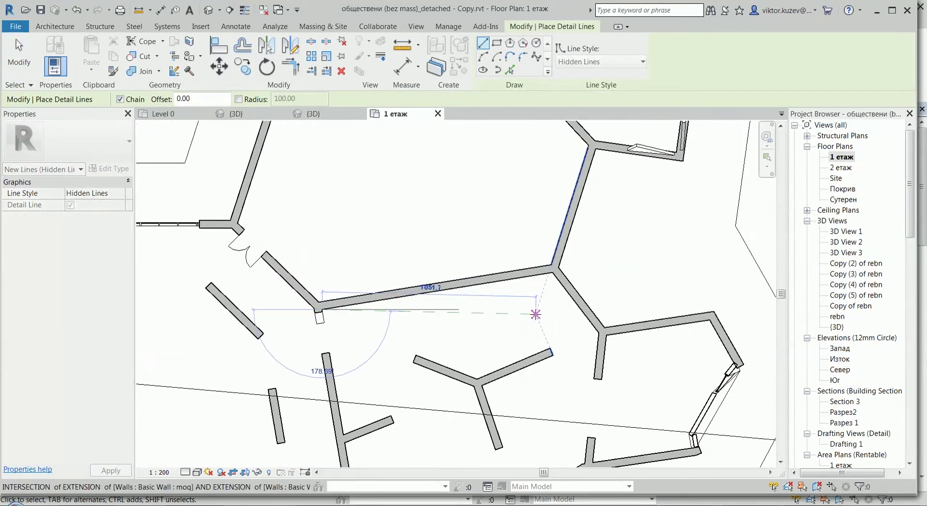
scroll(451, 309, "up", 3)
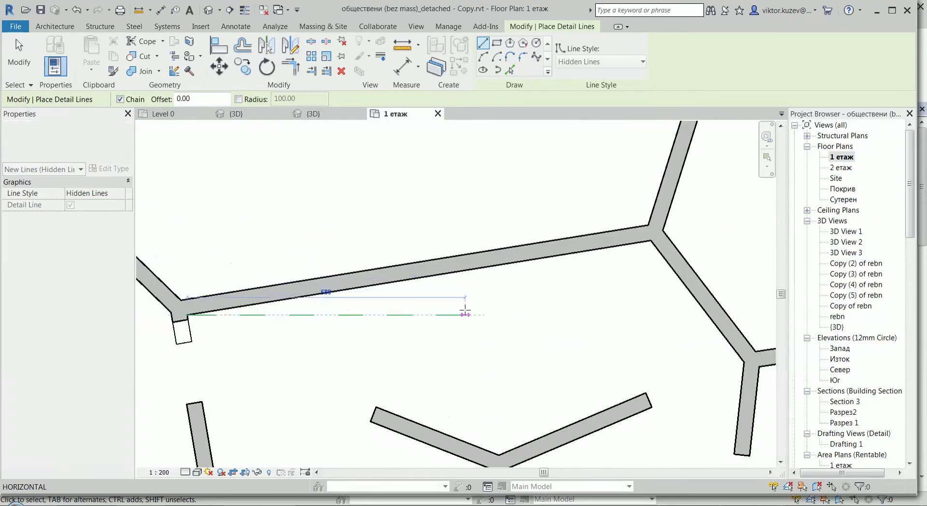
left_click(465, 314)
key("Escape")
key("Escape")
Step: Start rotating the floor plan's crop region, with the center of rotation placed at the detail line's start on the wall corner
scroll(513, 316, "down", 3)
scroll(512, 316, "down", 4)
scroll(513, 314, "up", 1)
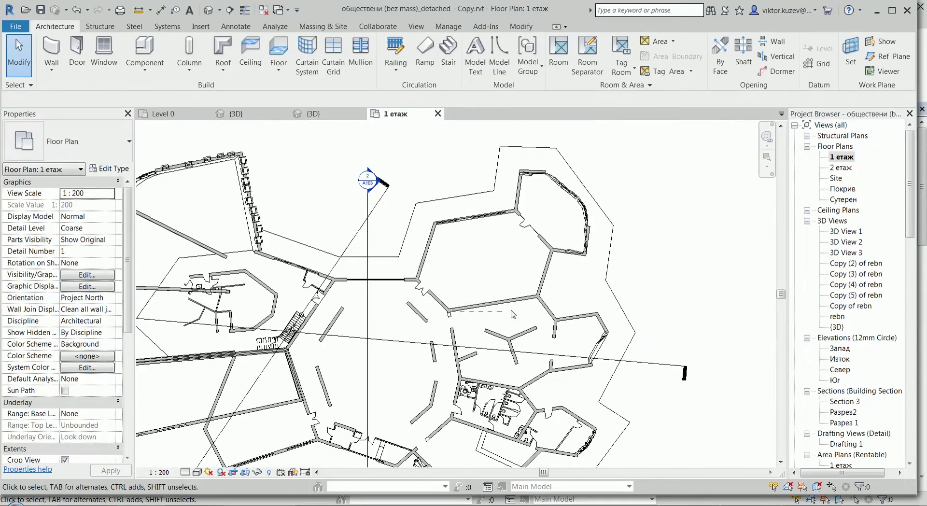
scroll(686, 260, "down", 5)
left_click(551, 247)
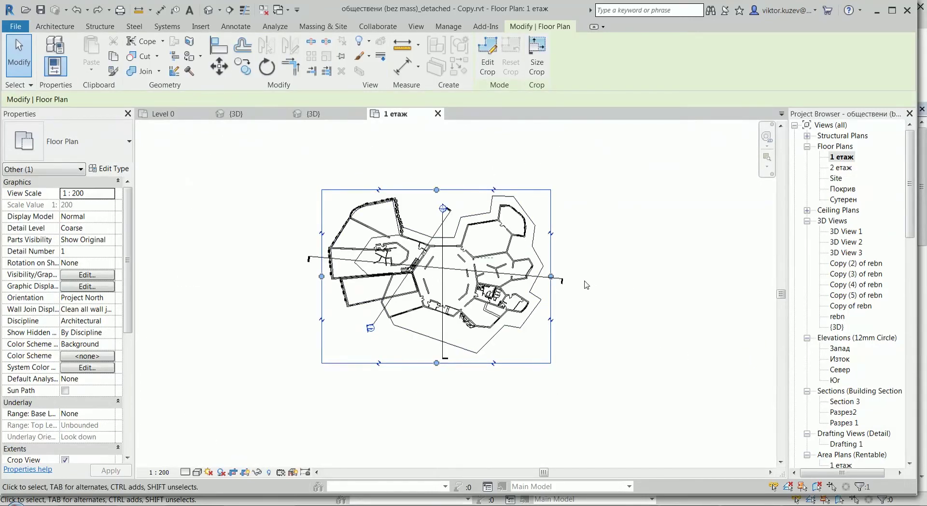
left_click(267, 67)
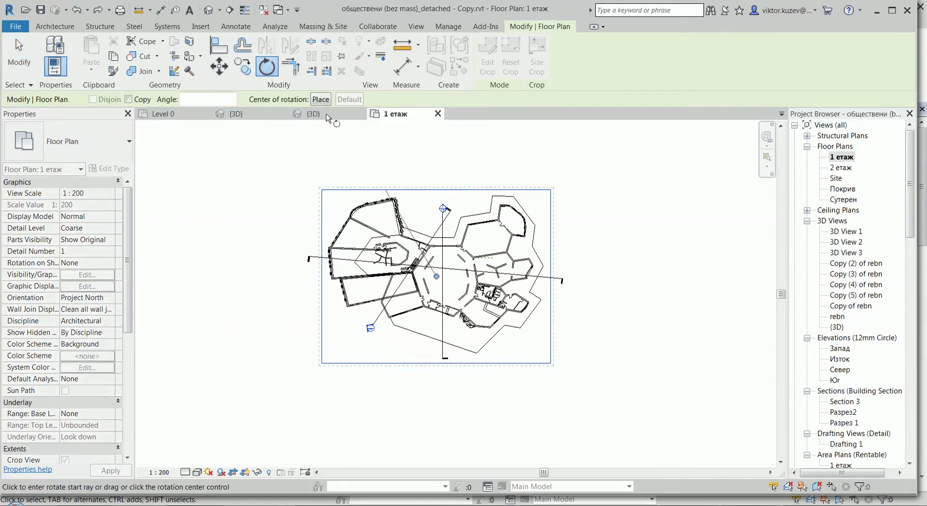
left_click(319, 99)
scroll(434, 255, "up", 8)
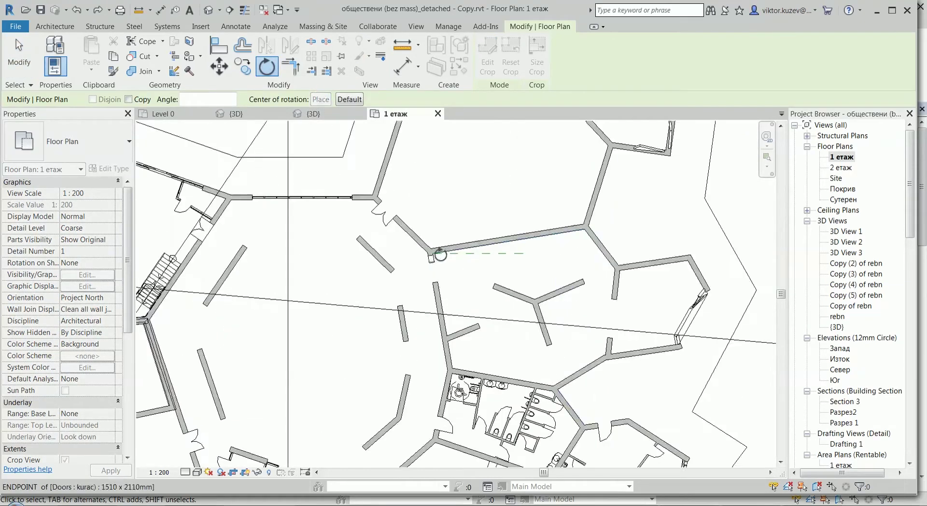
scroll(430, 255, "up", 3)
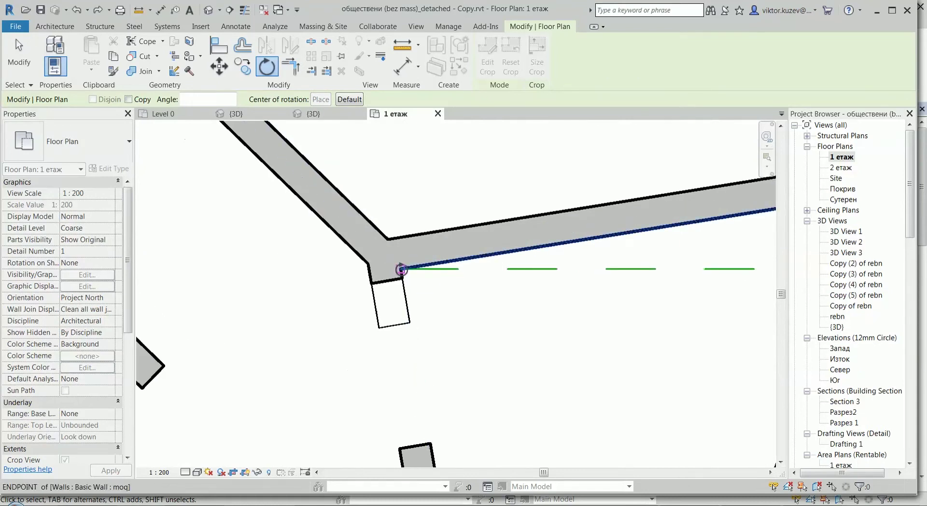
left_click(401, 269)
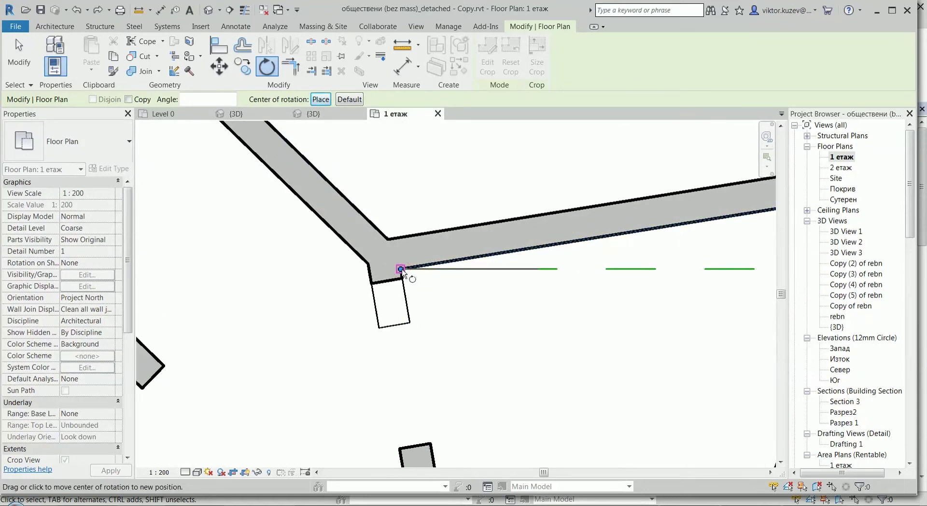
Step: Rotate the crop region from the horizontal detail line to the sloping bottom wall's lower face, and check that wall's alignment
scroll(389, 271, "down", 5)
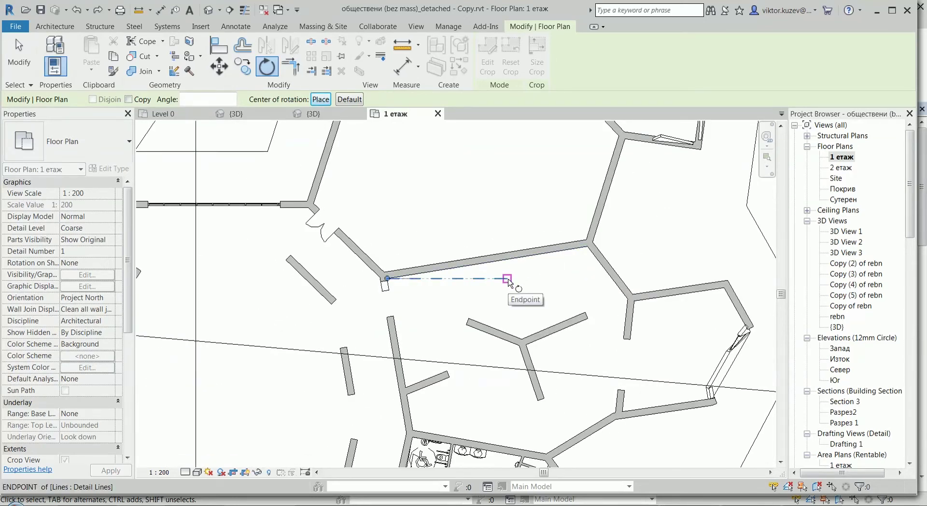
scroll(510, 284, "up", 3)
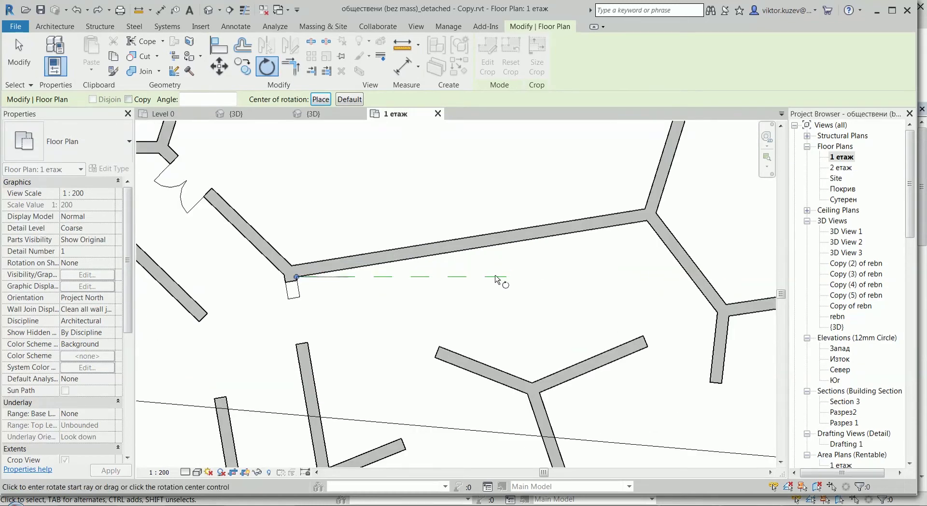
left_click(496, 278)
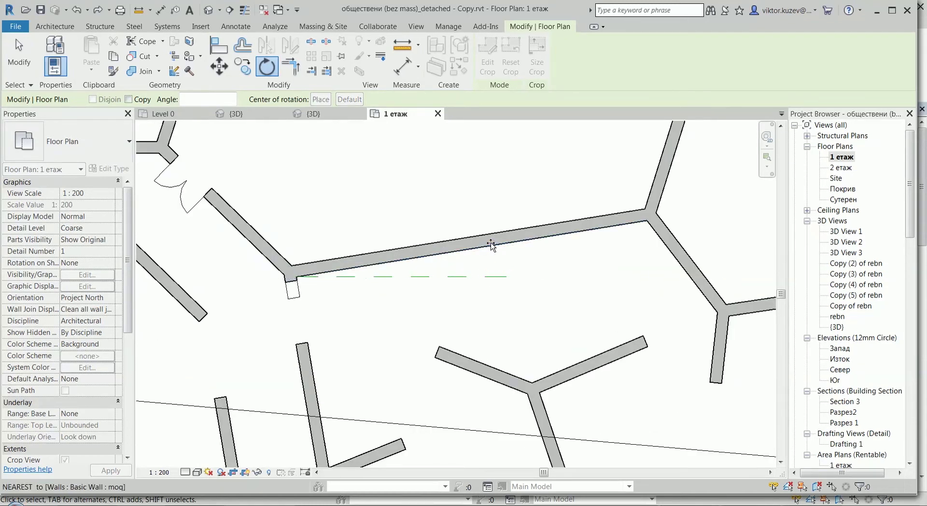
left_click(492, 243)
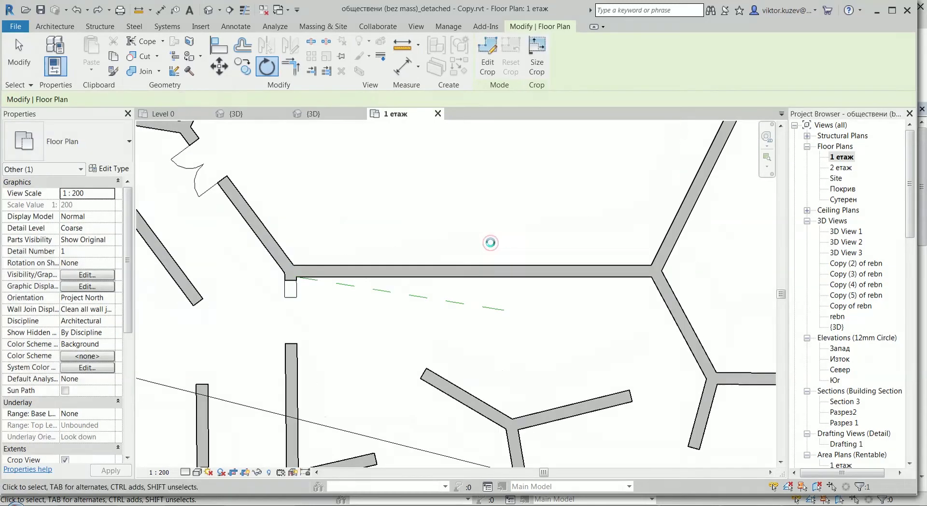
left_click(487, 270)
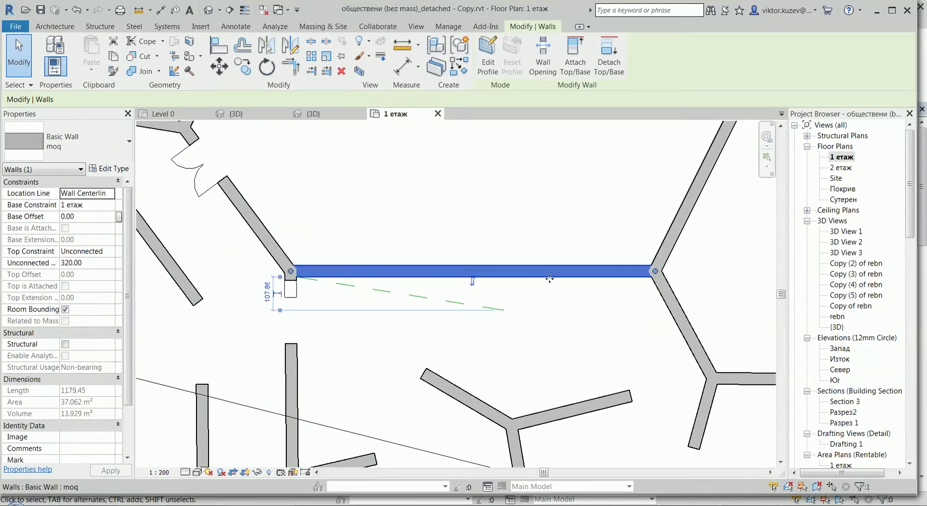
left_click(522, 325)
Step: Draw a horizontal Hidden Lines detail line about 680 long from the bottom wall's lower face past its right end
scroll(522, 324, "down", 1)
scroll(522, 325, "down", 2)
scroll(485, 310, "down", 2)
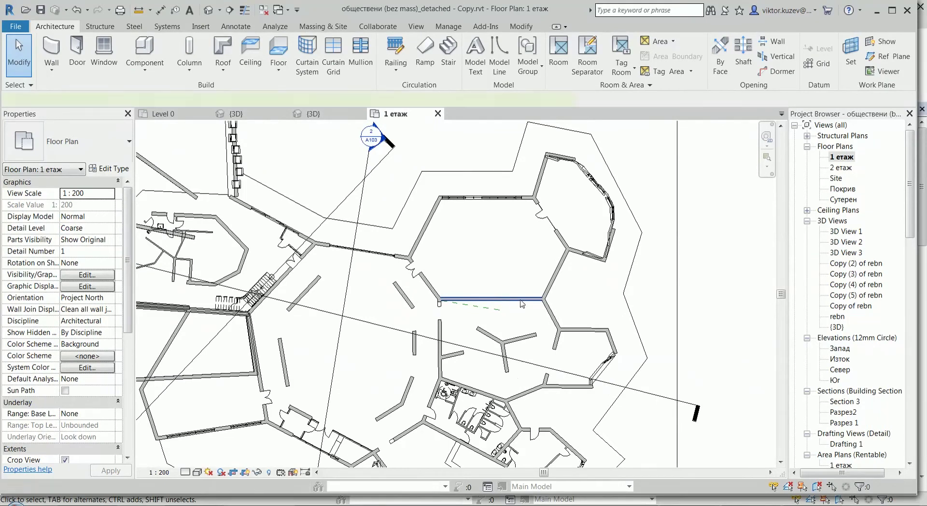
key("d")
key("l")
scroll(560, 297, "up", 3)
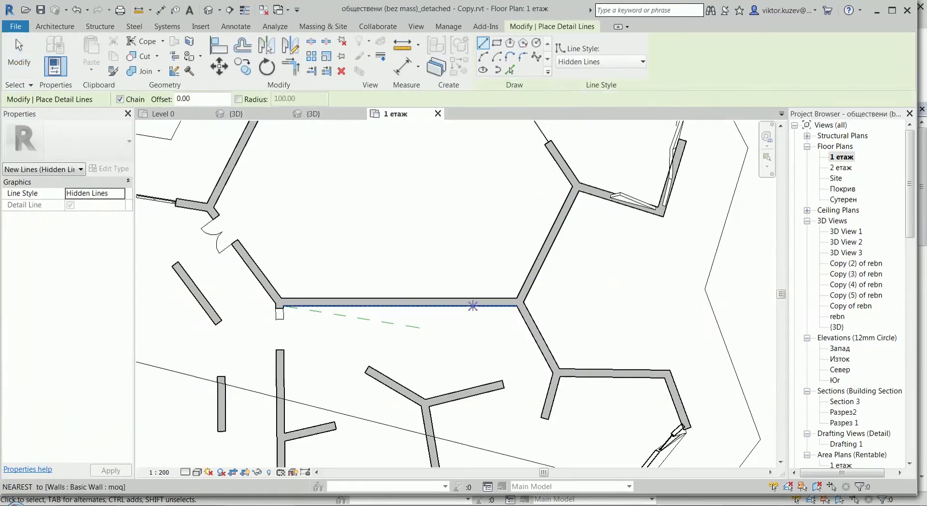
left_click(473, 306)
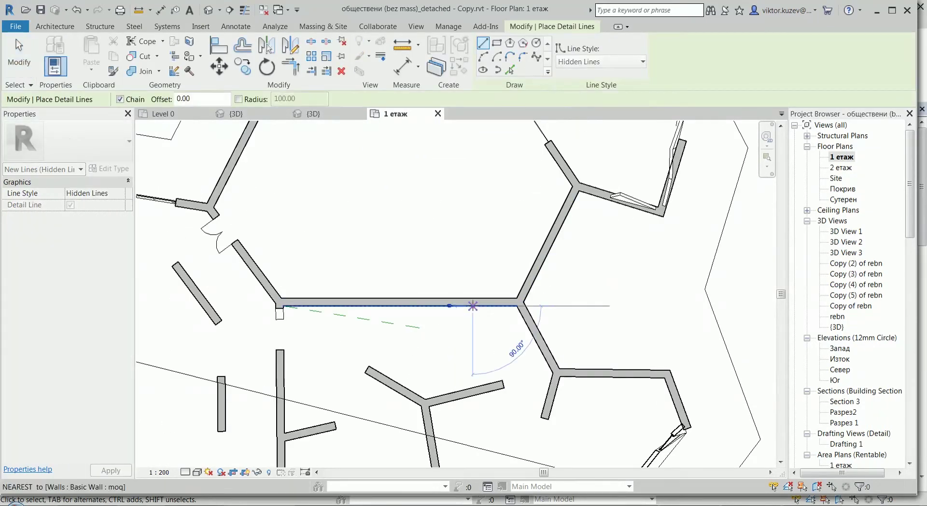
left_click(611, 306)
key("Escape")
key("Escape")
Step: Create a scope box around the hexagonal room and the adjoining curved room in the rotated plan
scroll(611, 304, "down", 4)
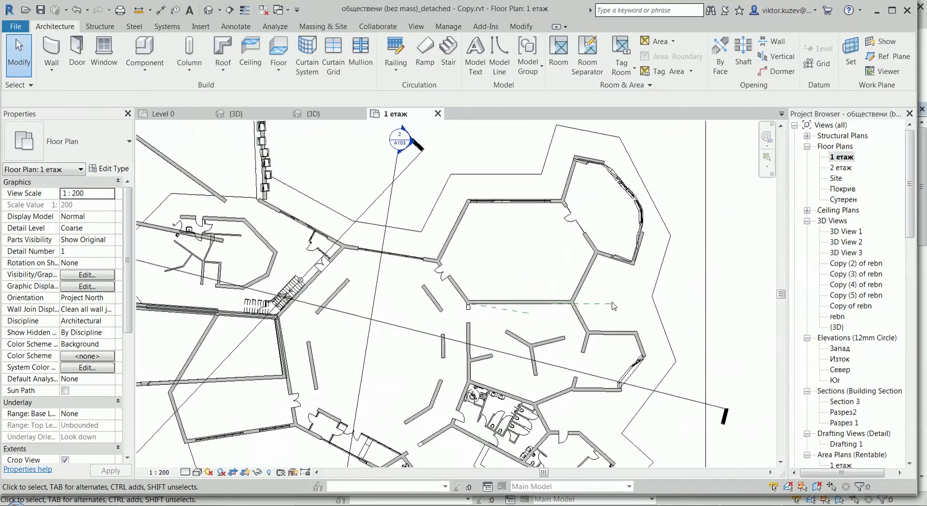
scroll(694, 277, "down", 2)
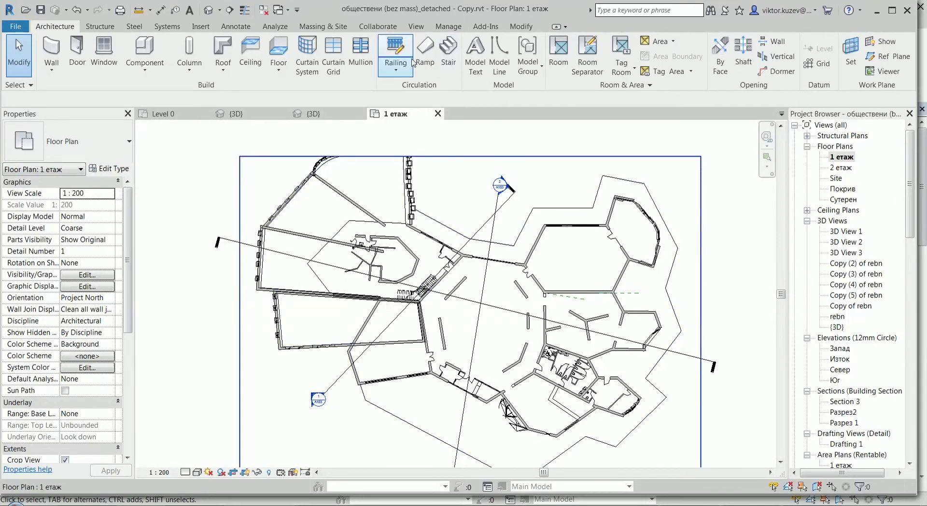
left_click(416, 27)
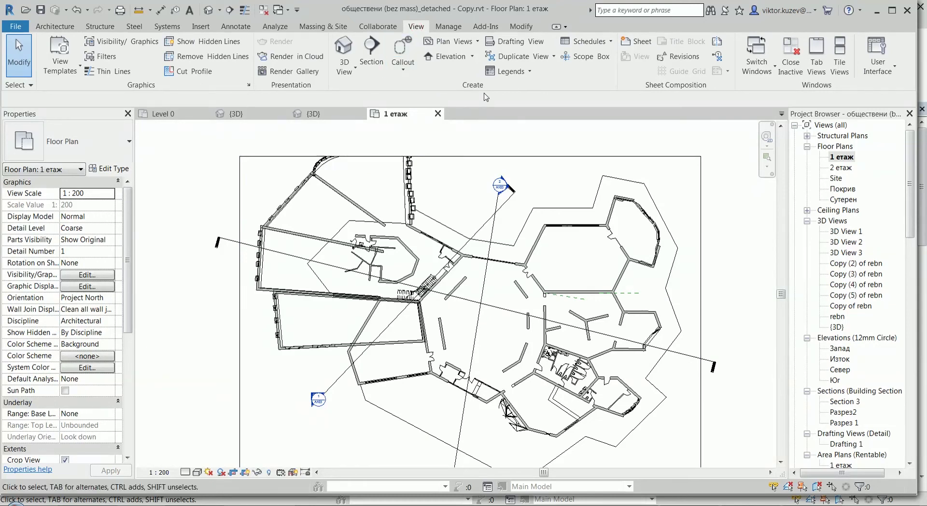
left_click(586, 56)
scroll(710, 248, "up", 2)
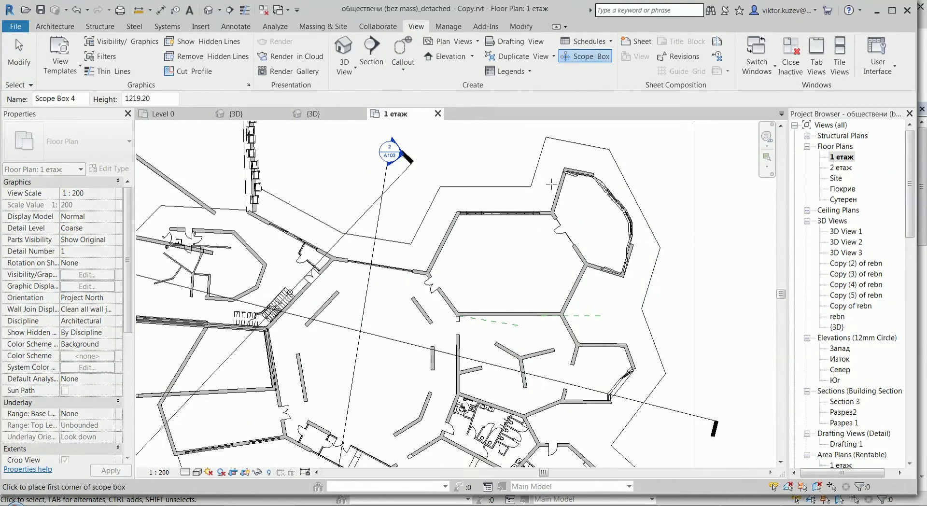
left_click(423, 141)
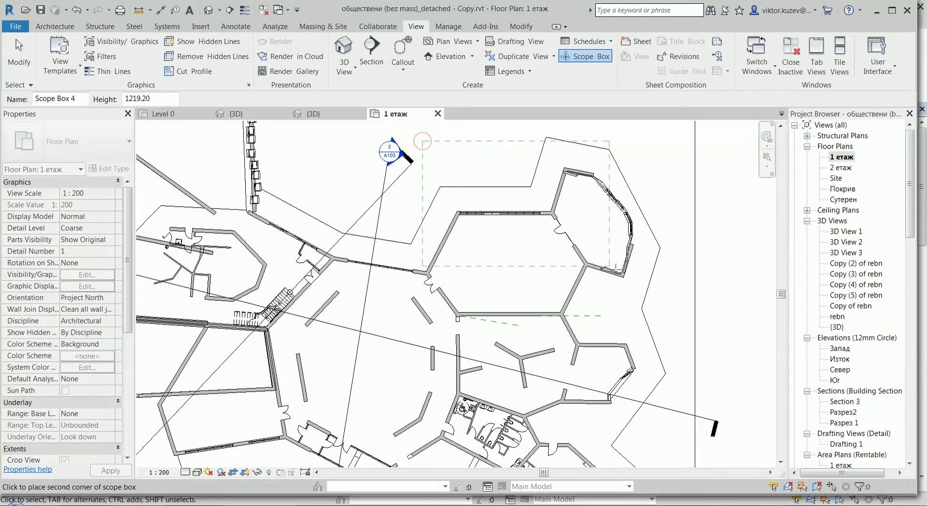
left_click(665, 320)
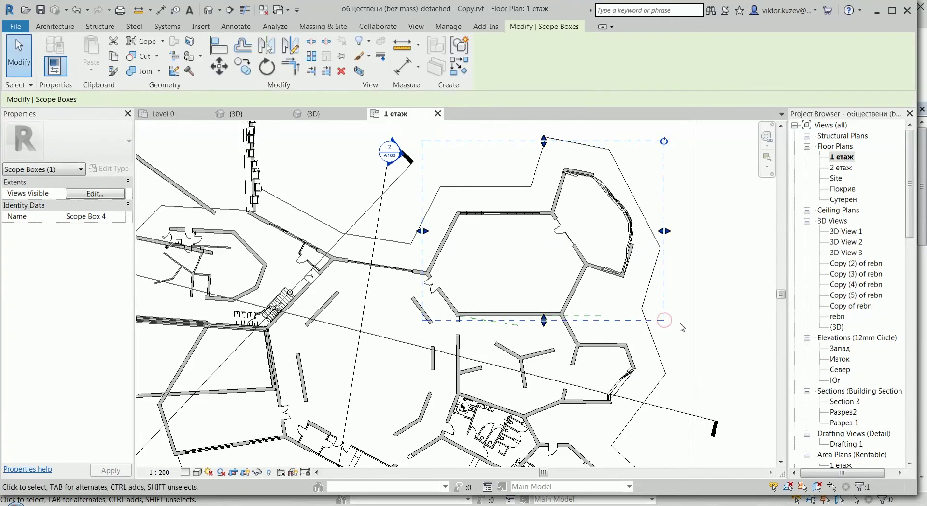
scroll(684, 322, "up", 3)
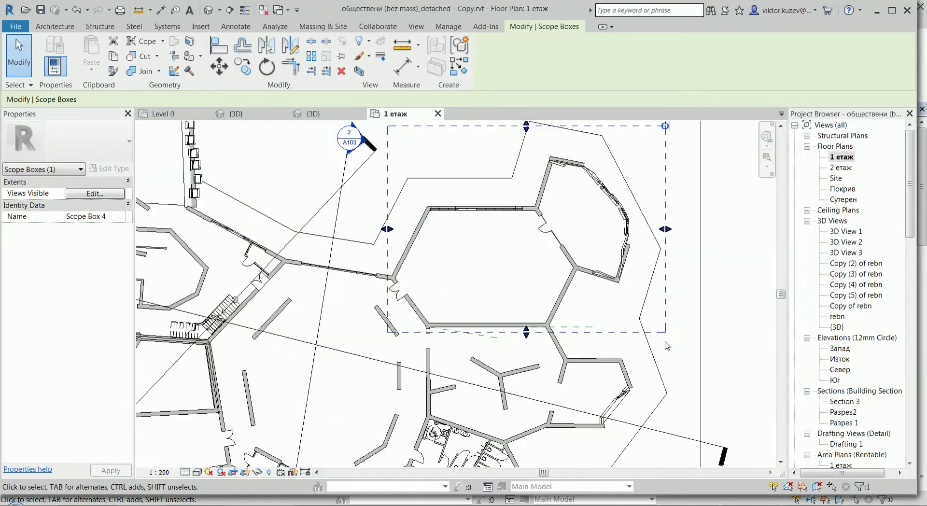
scroll(662, 319, "down", 2)
scroll(546, 309, "down", 3)
key("Escape")
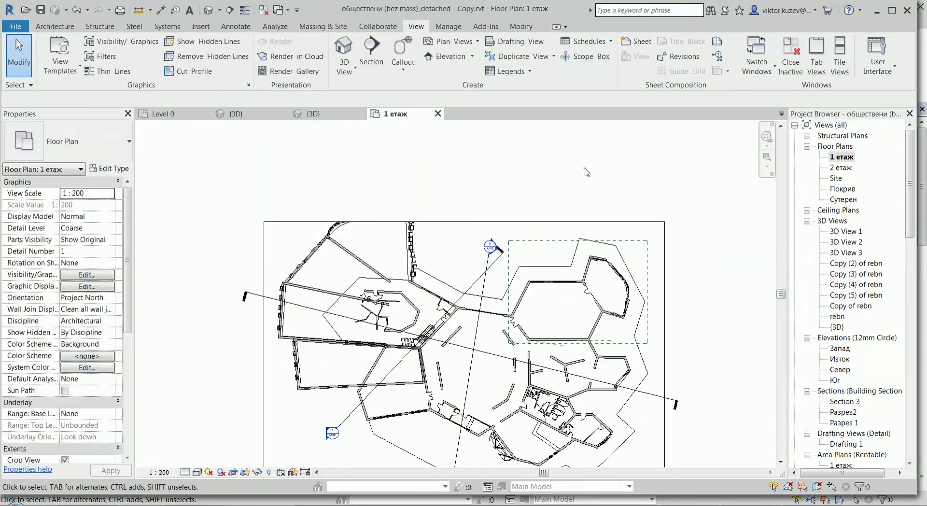
Step: Lower the scope box's upper edge slightly toward the rooms, and deselect the box
scroll(662, 265, "up", 4)
left_click(637, 258)
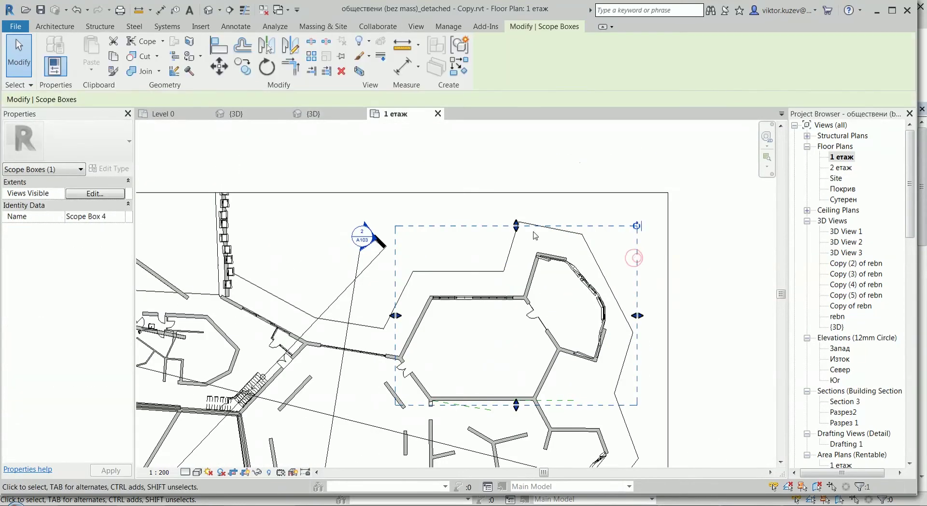
left_click_drag(517, 225, 517, 244)
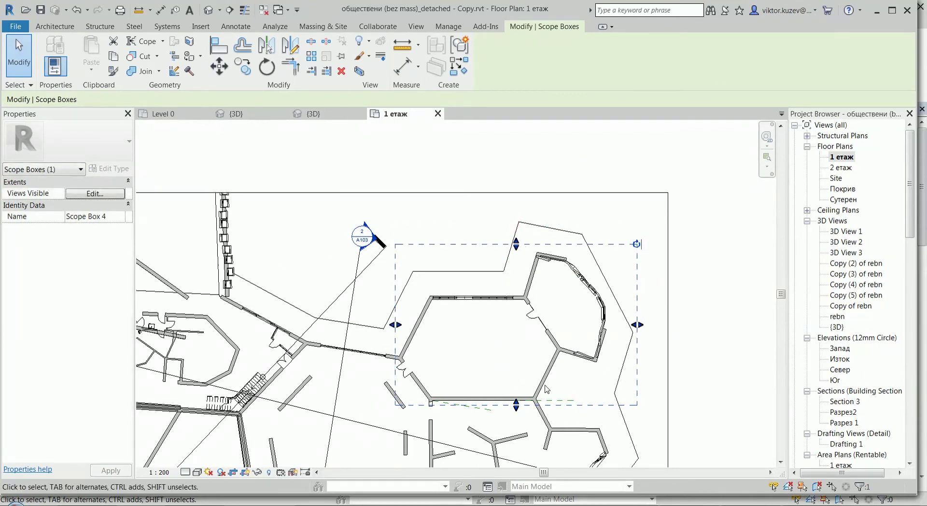
left_click(496, 399)
left_click(729, 352)
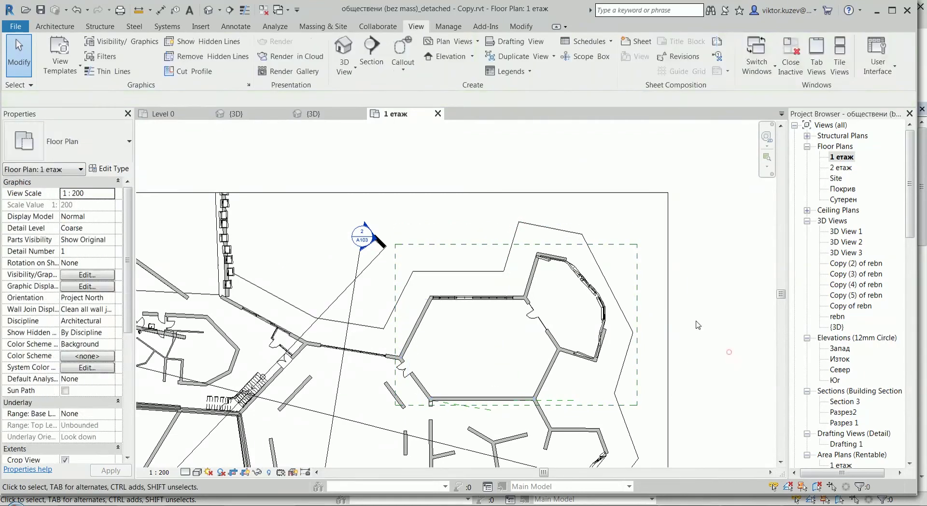
Step: Open the 2 етаж floor plan and bring the angled scope box into view
scroll(569, 229, "down", 2)
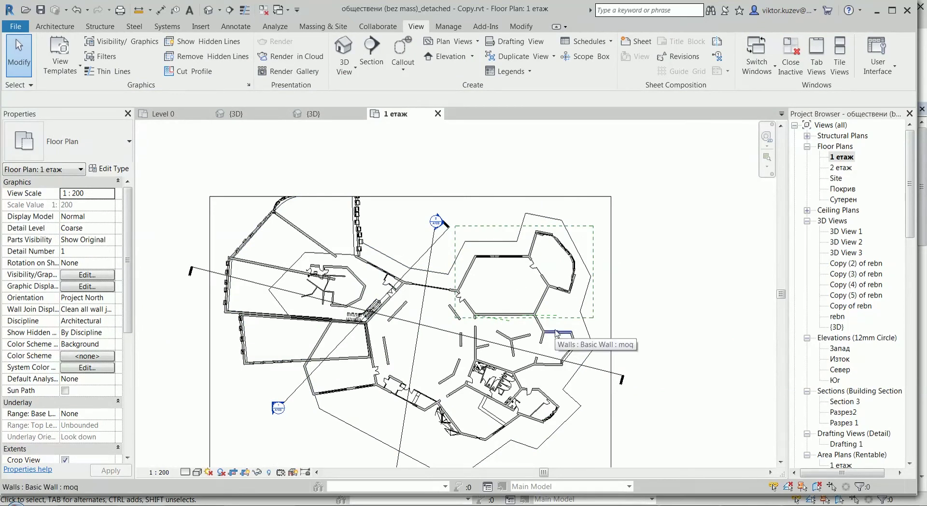
right_click(843, 157)
left_click(677, 177)
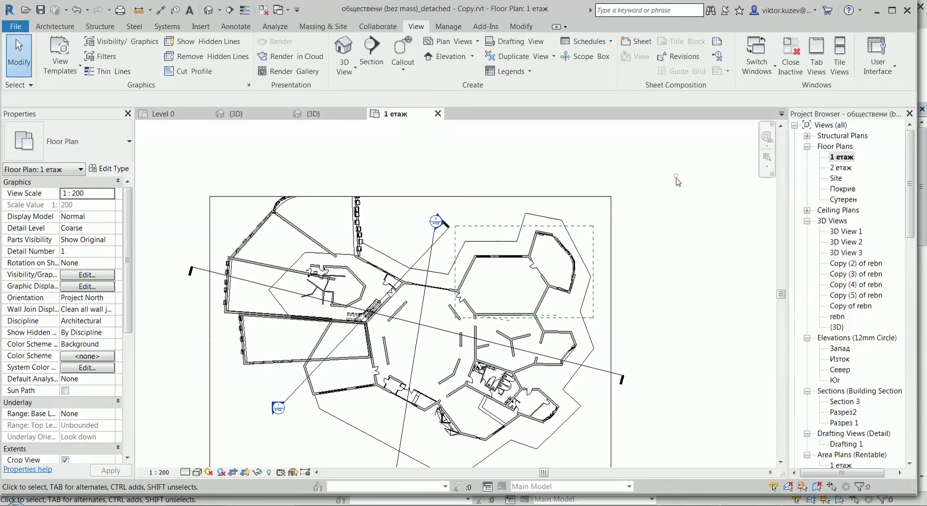
double_click(840, 168)
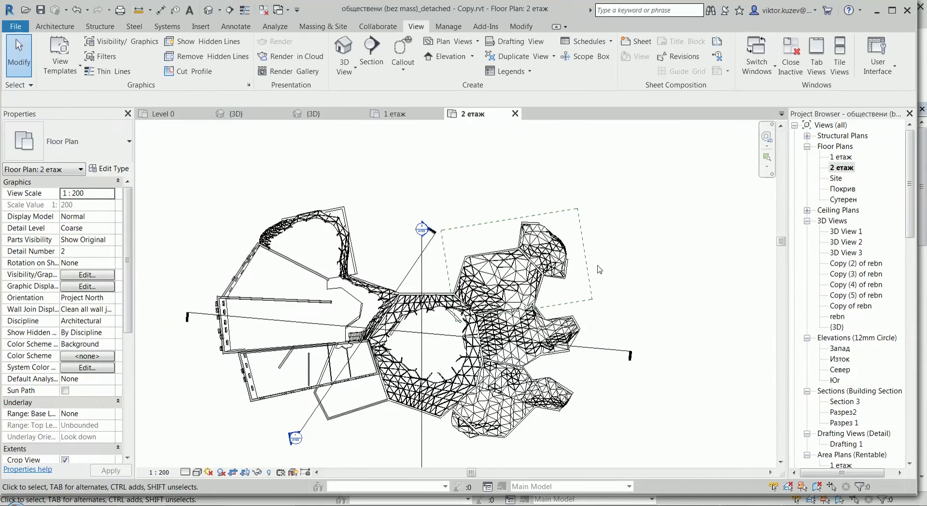
scroll(599, 265, "up", 3)
scroll(662, 243, "down", 2)
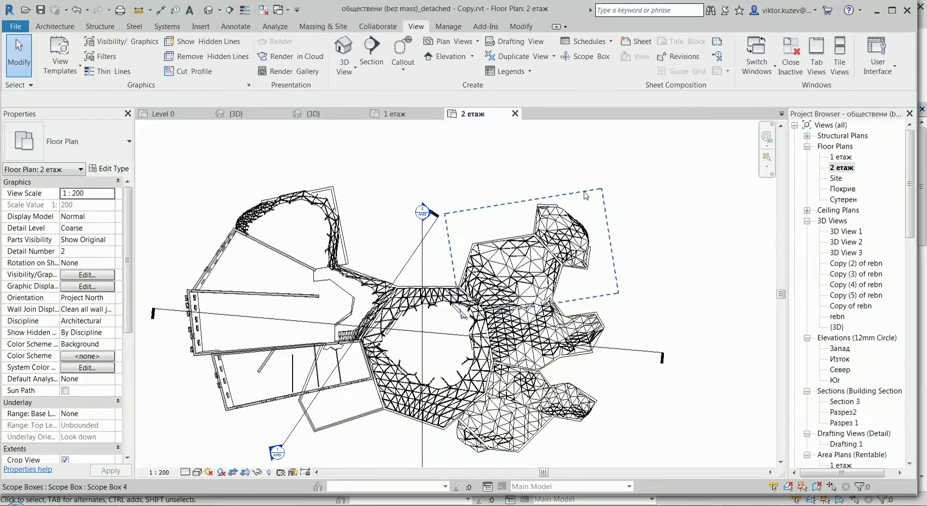
Step: Rename the scope box to "Western corner" and deselect it
left_click(590, 298)
left_click(117, 216)
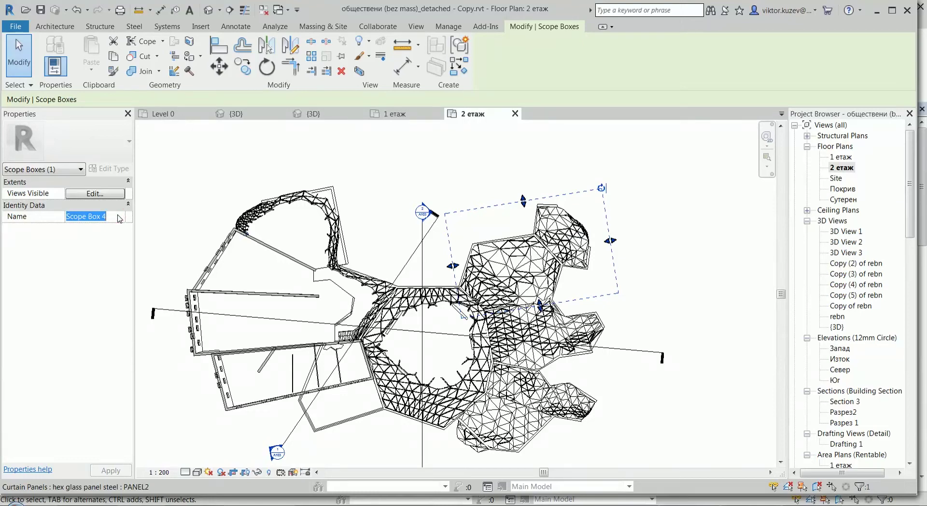
type("Western corner")
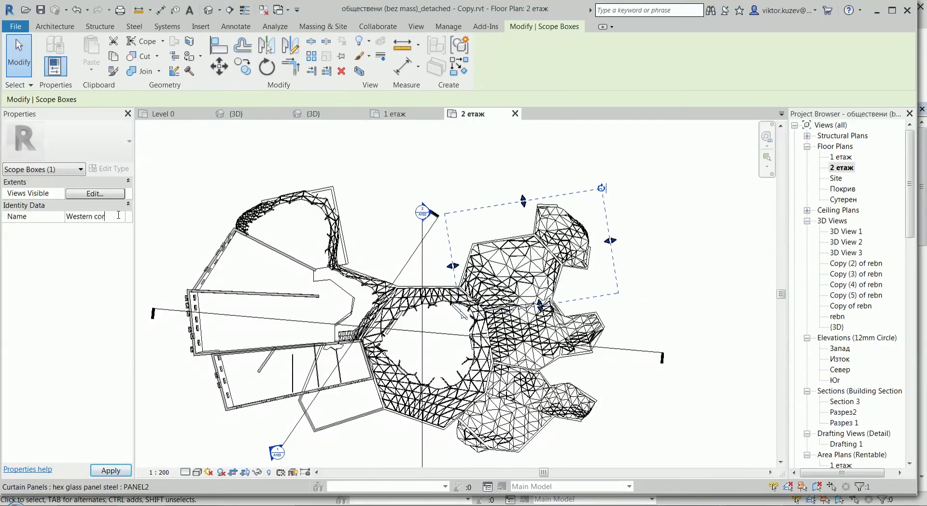
left_click(171, 163)
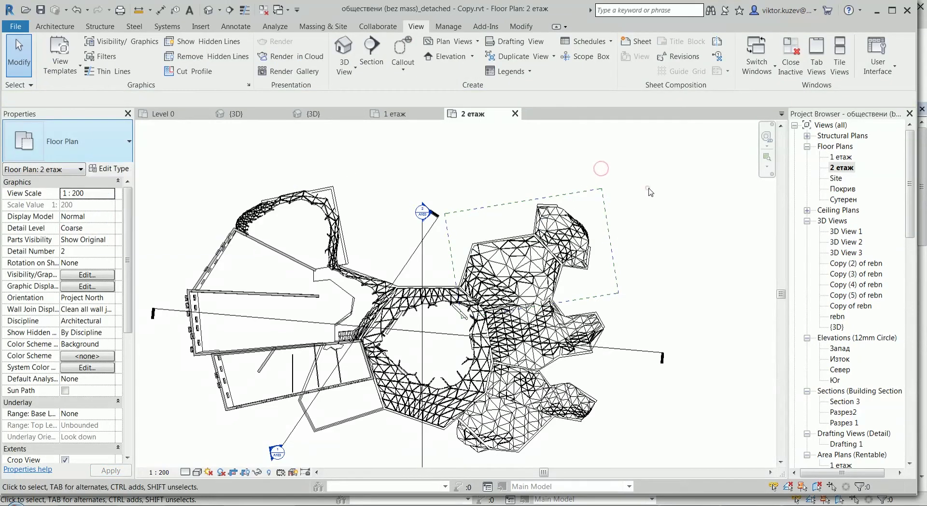
Step: Assign the Western corner scope box to the 2 етаж floor plan
left_click_drag(129, 333, 129, 384)
scroll(68, 371, "down", 3)
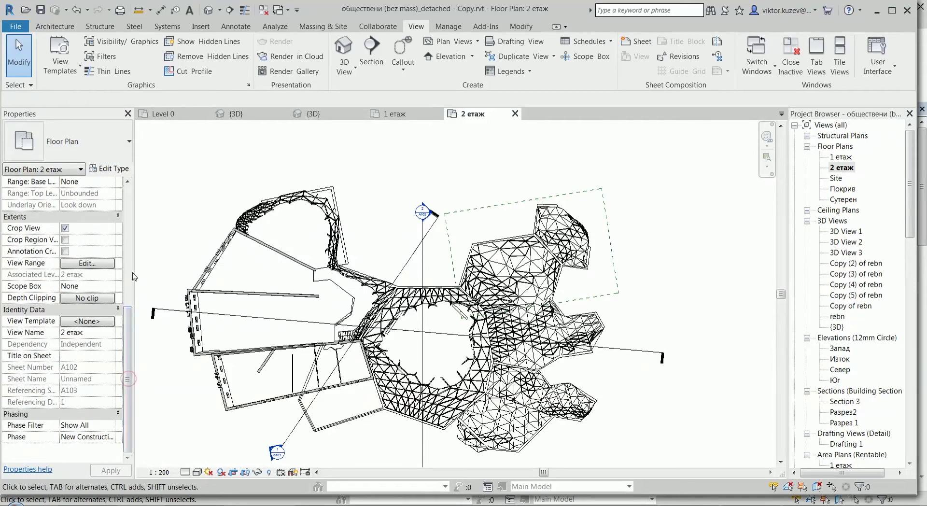
left_click_drag(128, 319, 124, 220)
scroll(124, 220, "up", 1)
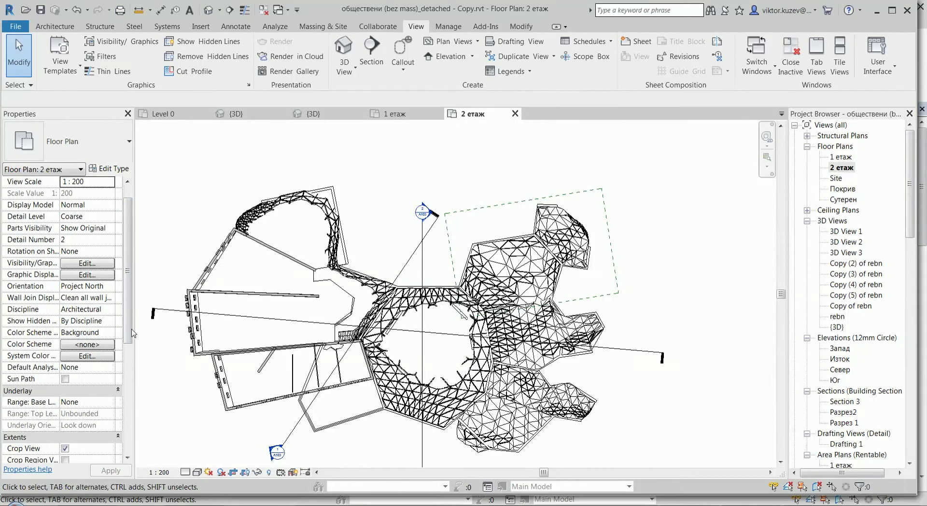
left_click_drag(128, 330, 129, 392)
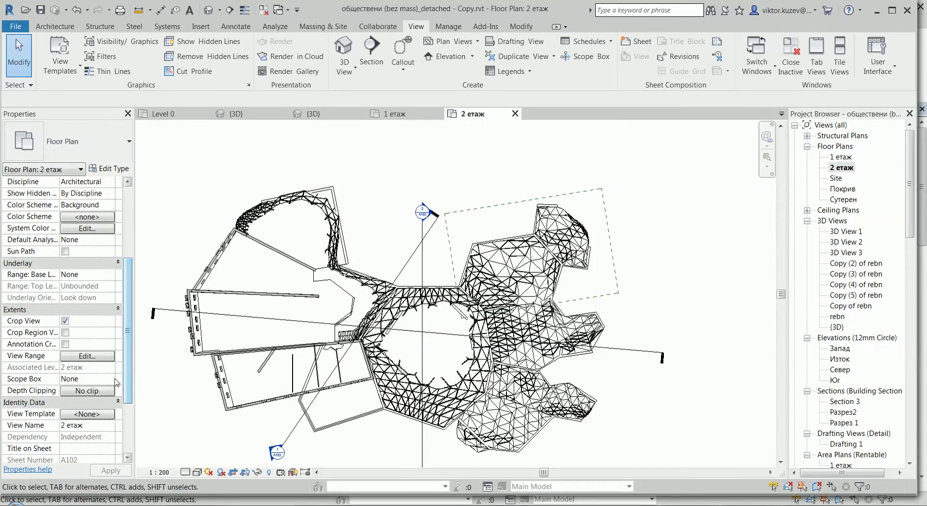
left_click(87, 379)
left_click(110, 378)
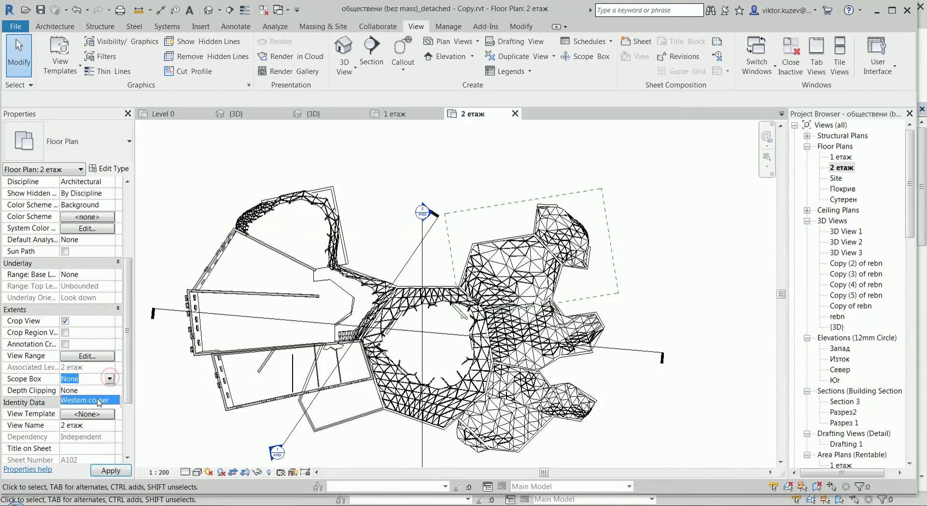
left_click(97, 399)
scroll(676, 290, "up", 3)
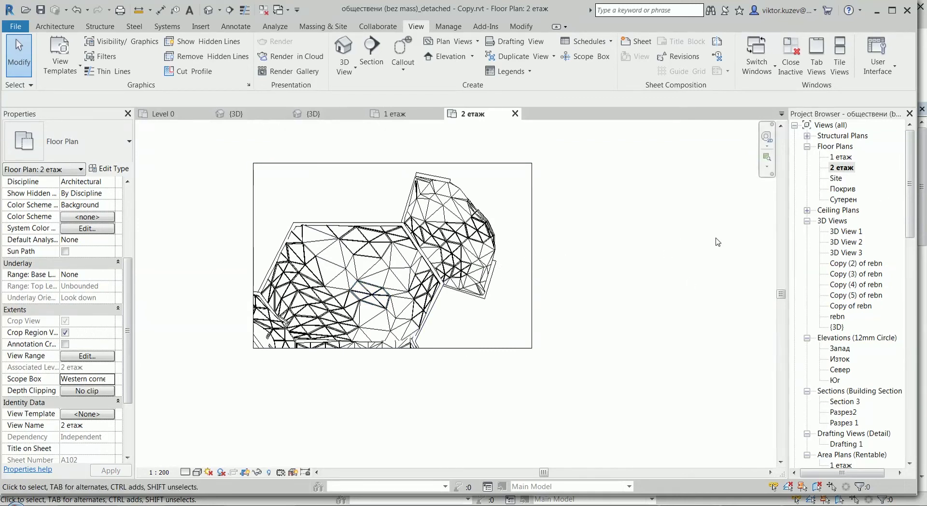
Step: Set the 2 етаж plan's scope box back to None and turn off view cropping
left_click(109, 378)
left_click(87, 387)
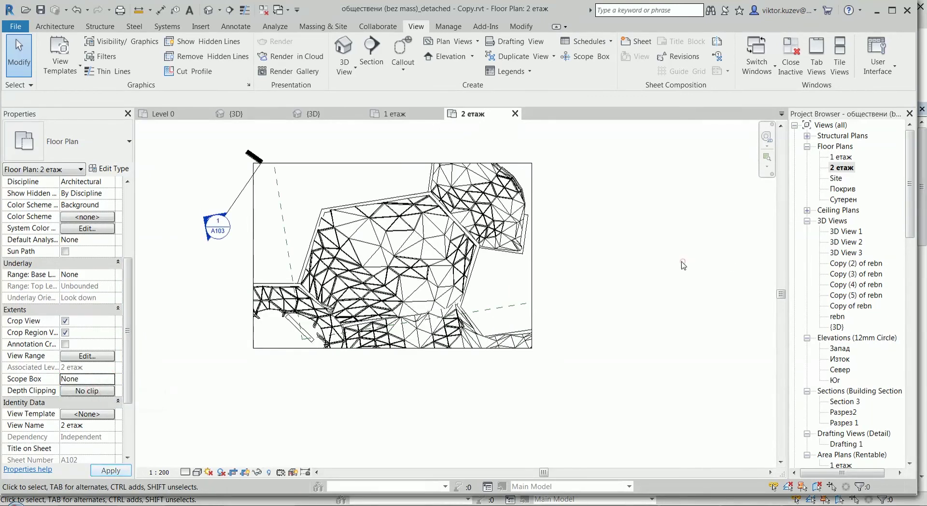
scroll(683, 261, "down", 2)
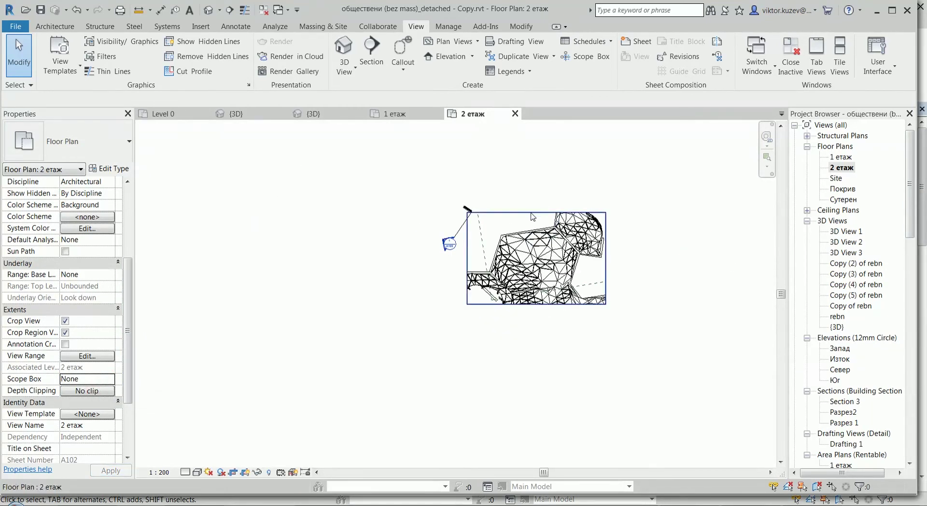
left_click(531, 213)
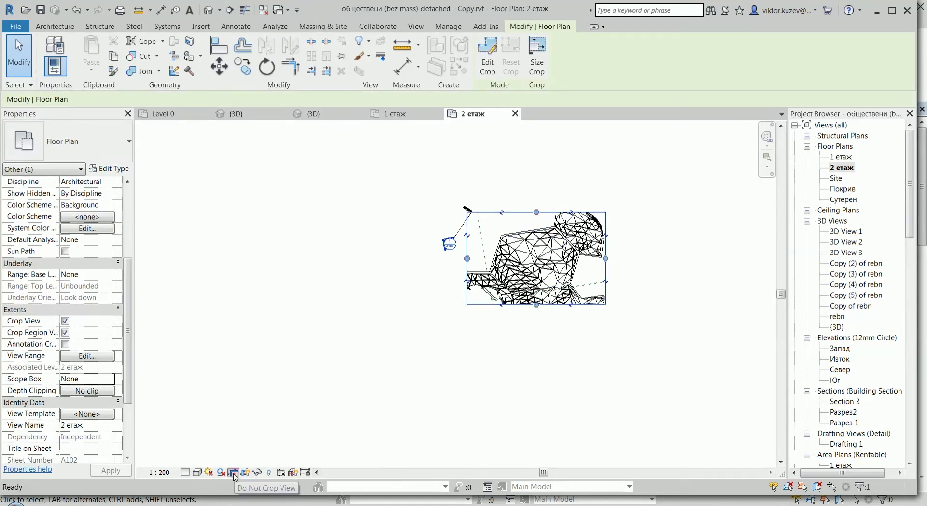
left_click(508, 363)
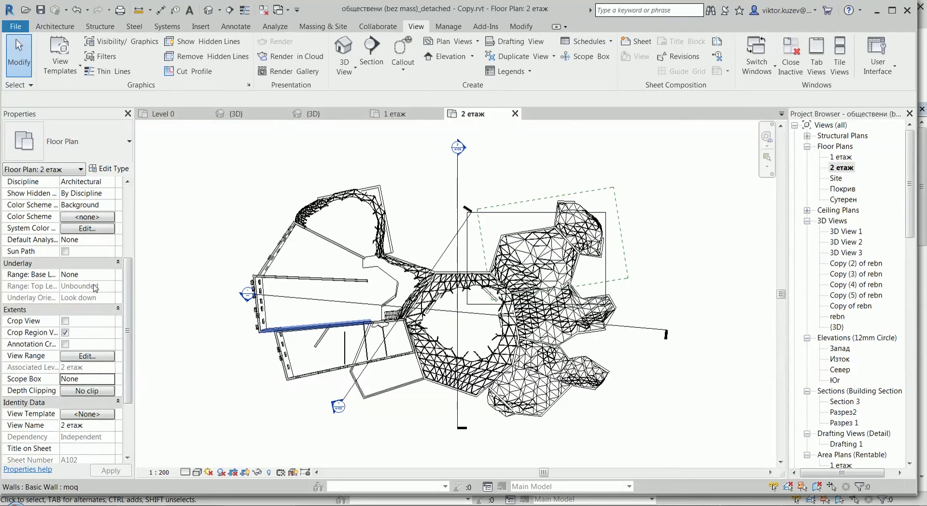
Step: Reassign the Western corner scope box to the uncropped 2 етаж plan
left_click(107, 380)
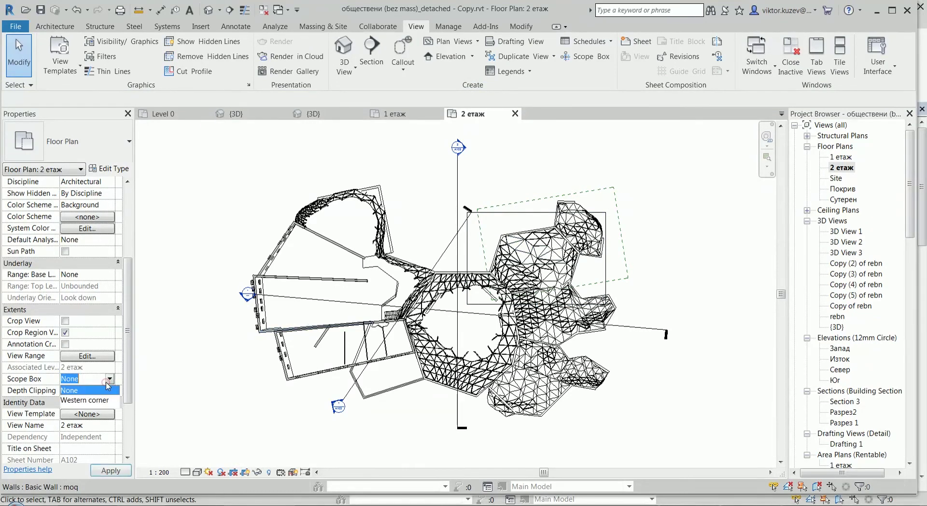
left_click(89, 400)
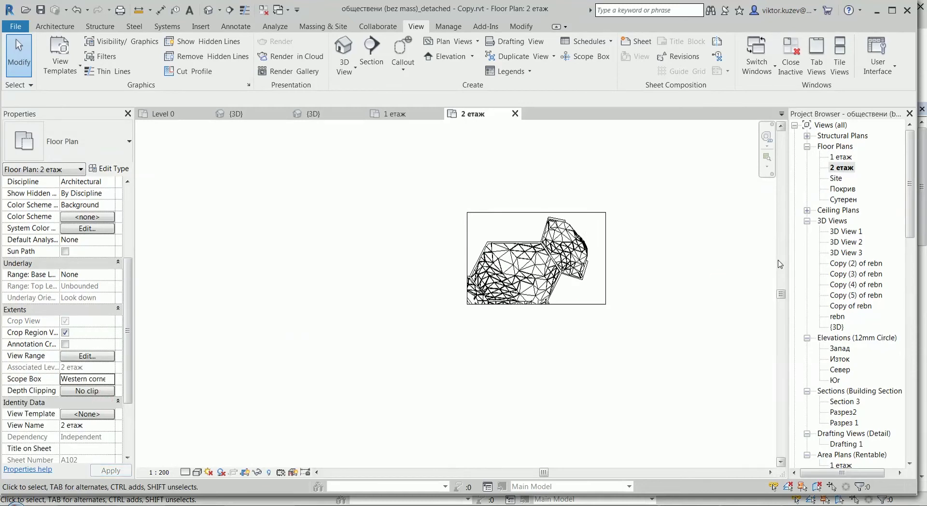
Step: Open the {3D} view and switch its projection from perspective to orthographic
double_click(839, 328)
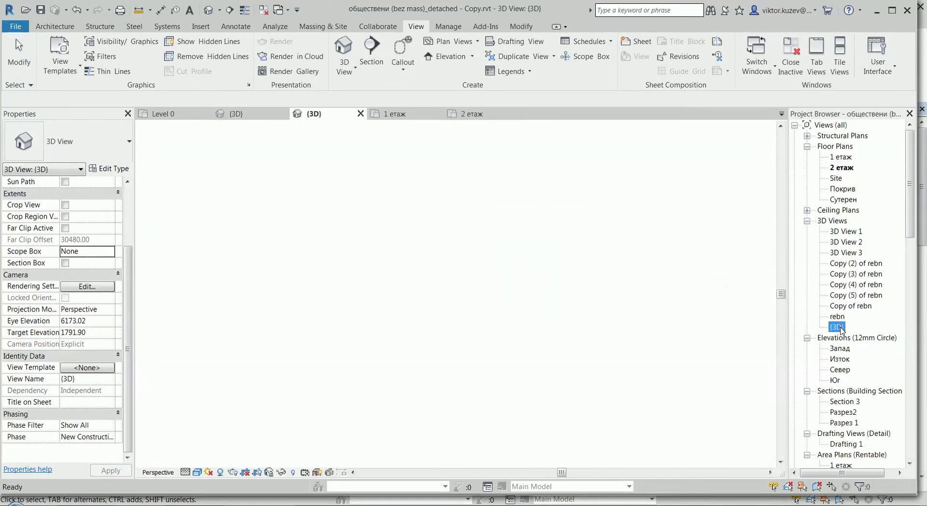
scroll(366, 270, "down", 2)
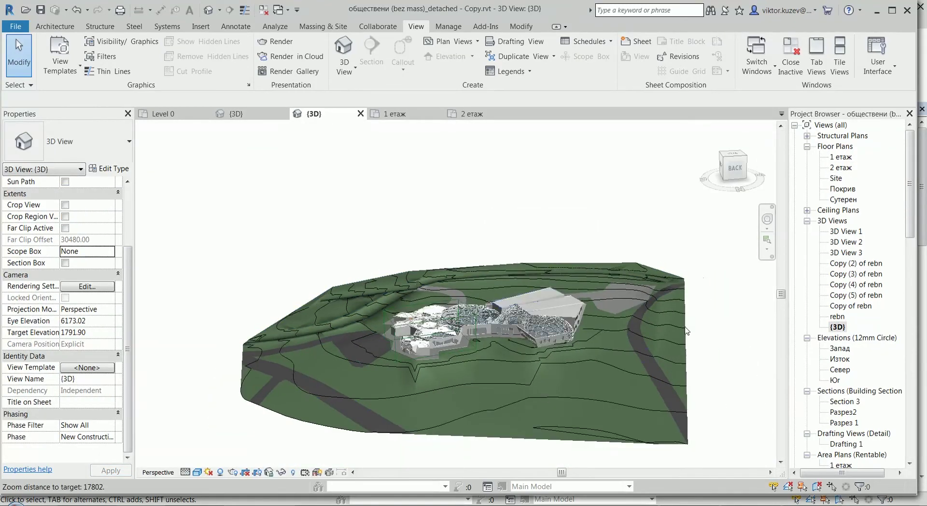
scroll(686, 323, "up", 2)
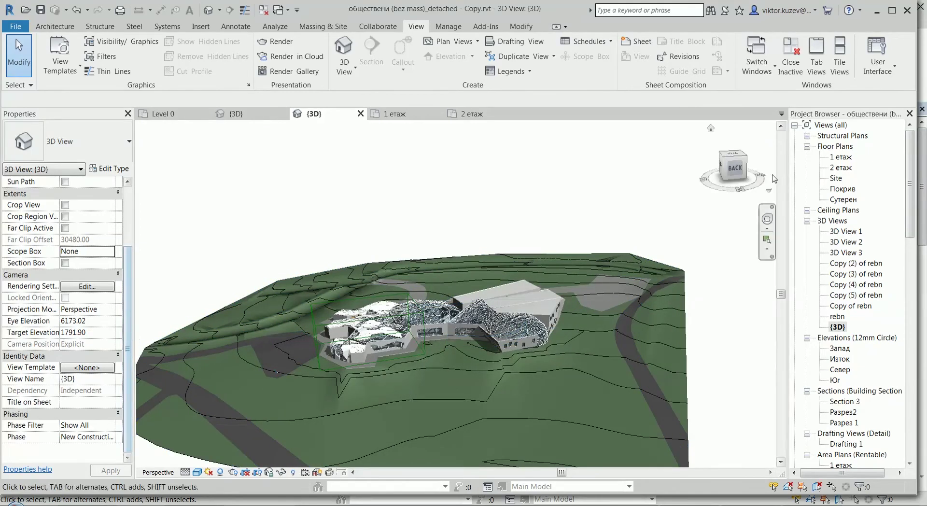
right_click(721, 162)
left_click(567, 163)
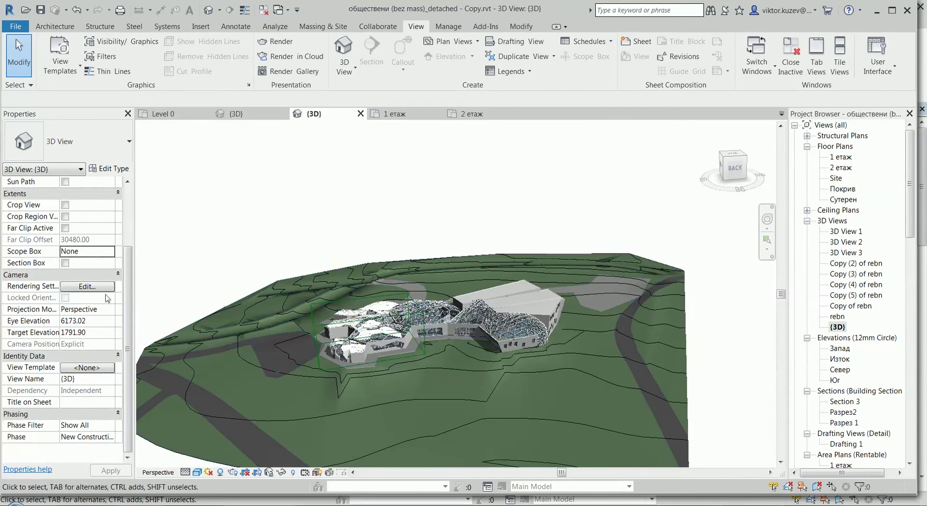
right_click(733, 160)
left_click(756, 225)
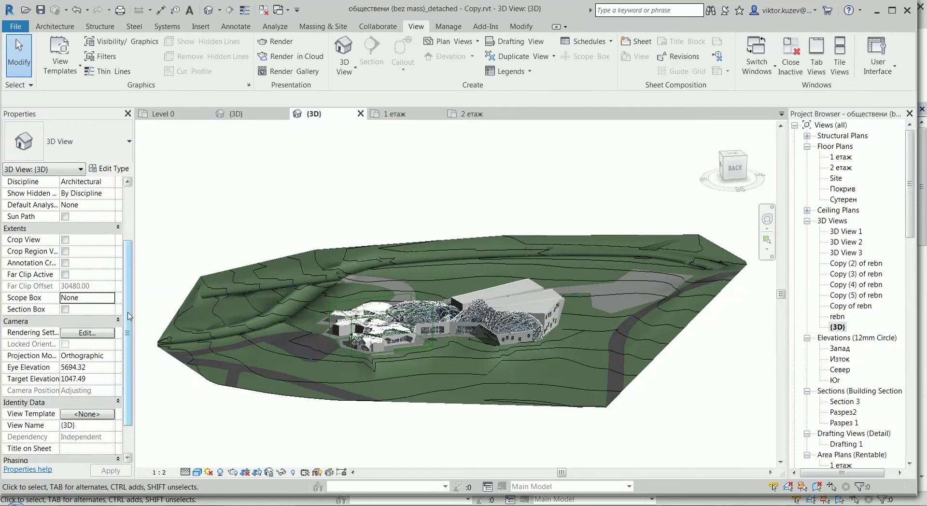
Step: Assign the Western corner scope box to the 3D view and inspect the boxed part of the building from the front
left_click(110, 297)
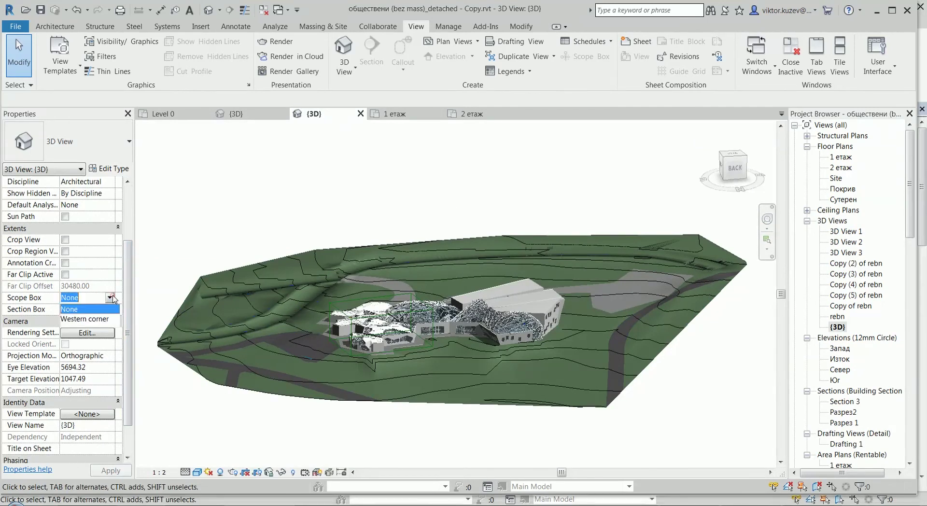
left_click(113, 319)
left_click(537, 357)
scroll(302, 346, "up", 2)
scroll(449, 341, "up", 1)
middle_click_drag(614, 332, 432, 475, "shift")
scroll(449, 338, "down", 3)
middle_click_drag(501, 311, 321, 251, "shift")
scroll(527, 340, "up", 3)
middle_click_drag(486, 384, 577, 304, "shift")
scroll(677, 186, "up", 2)
Step: Switch the scope-boxed 3D view back to perspective projection
right_click(733, 167)
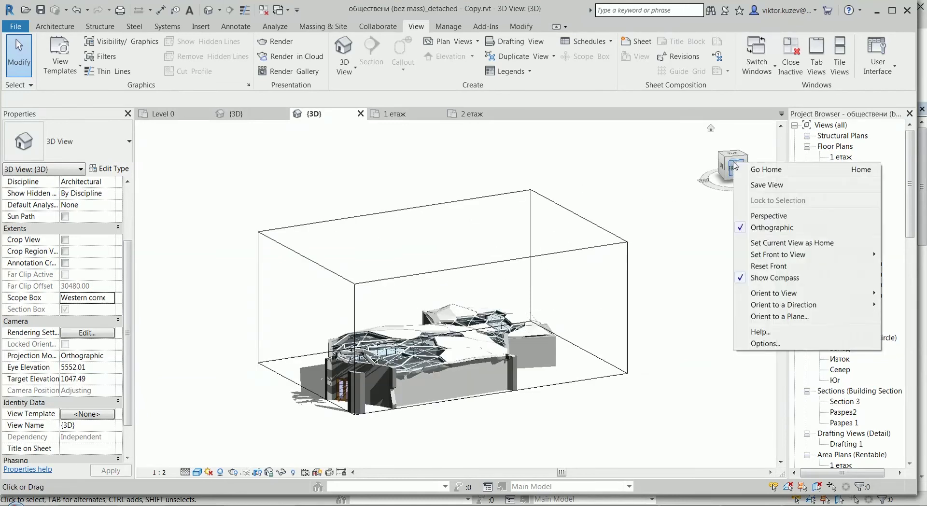
left_click(779, 219)
middle_click_drag(637, 321, 629, 349, "shift")
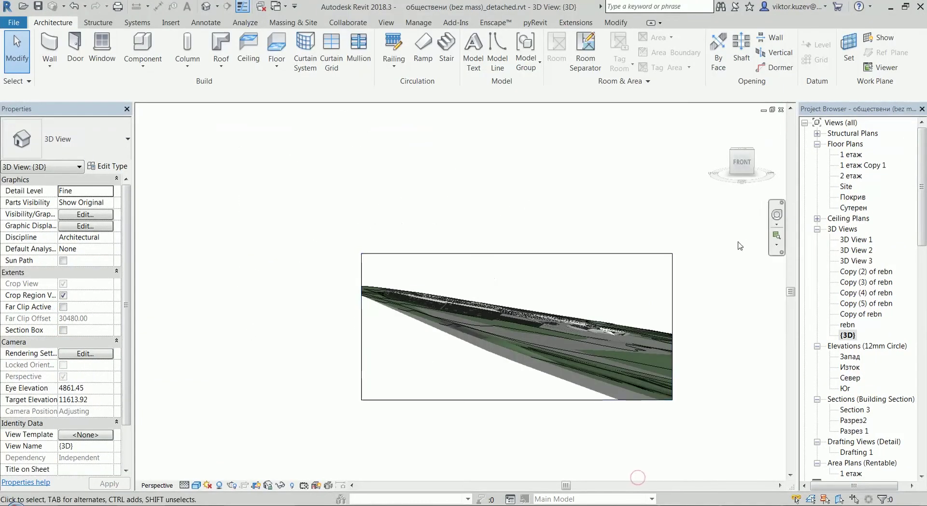
Step: Switch to Revit 2018 and, in the 1 етаж plan, draw a horizontal Hidden Lines detail line from the hexagonal room's lower wall corner
double_click(851, 155)
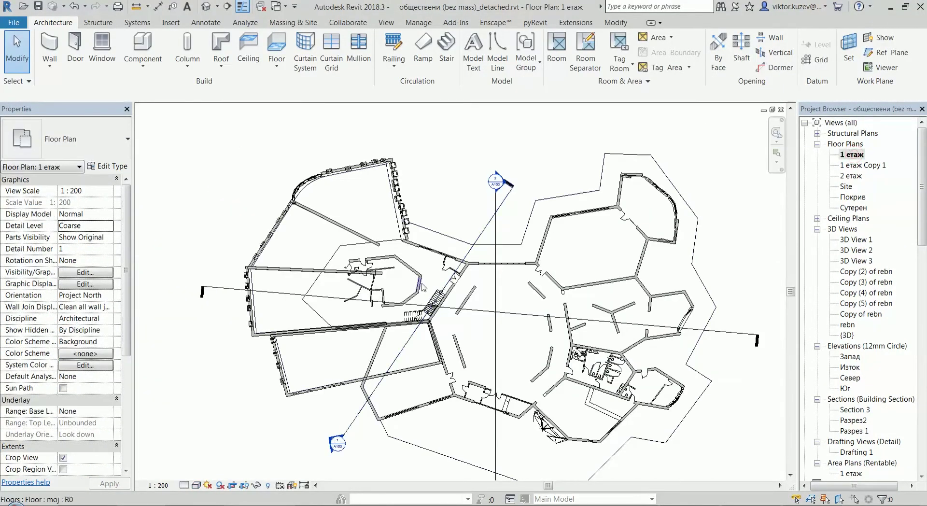
scroll(731, 226, "up", 3)
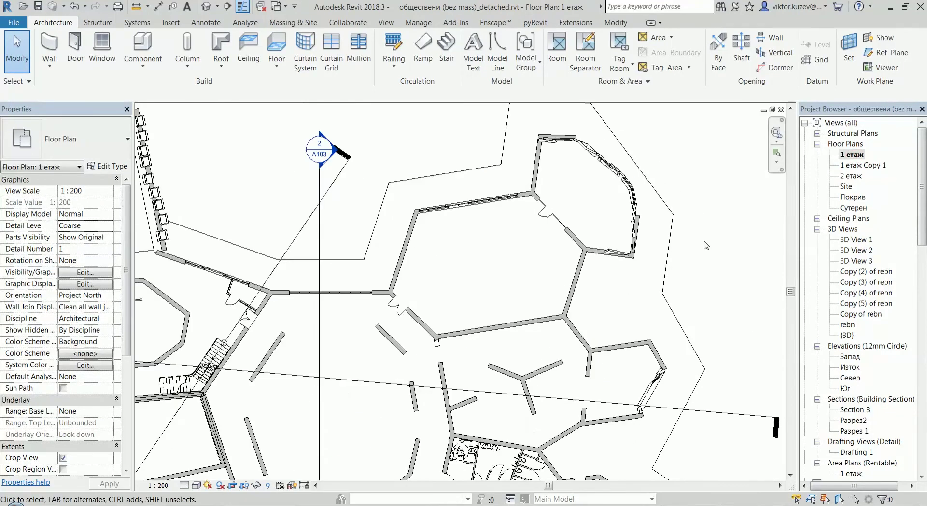
key("d")
key("l")
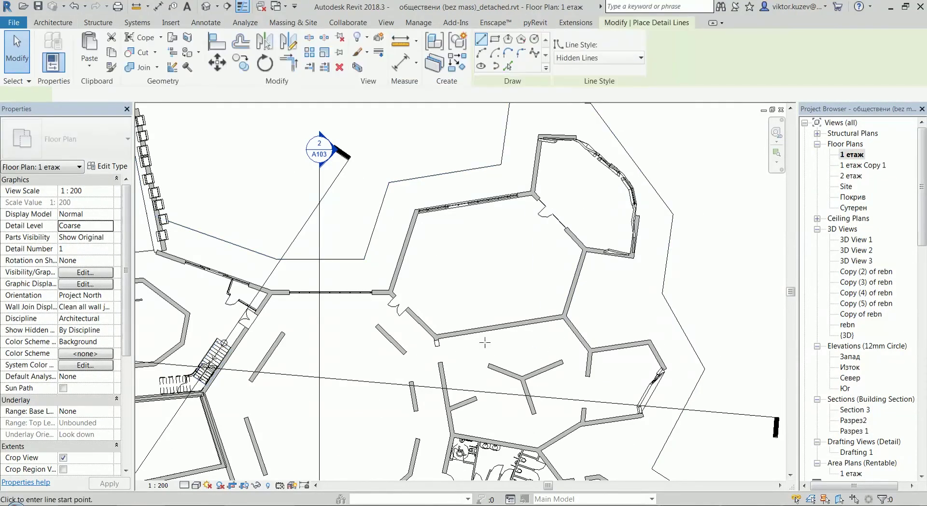
scroll(485, 342, "up", 2)
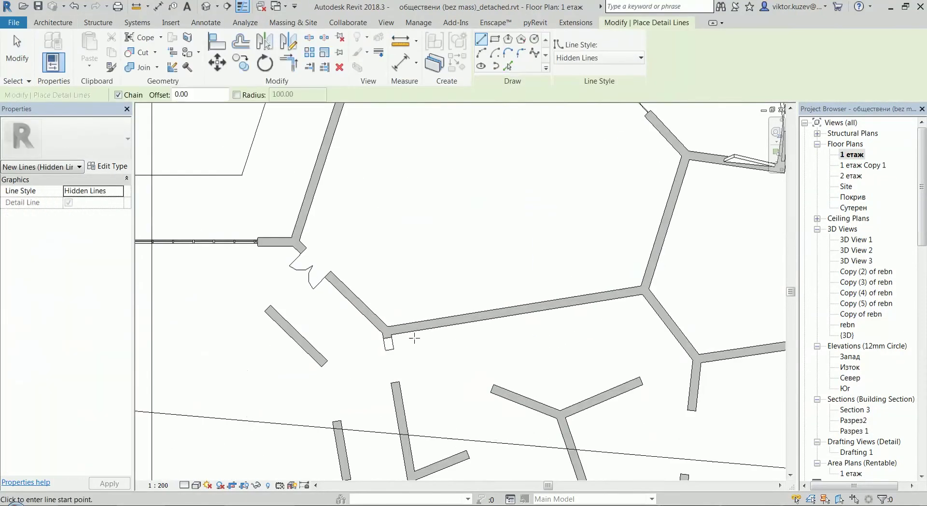
scroll(386, 335, "up", 3)
left_click(384, 335)
scroll(451, 310, "down", 3)
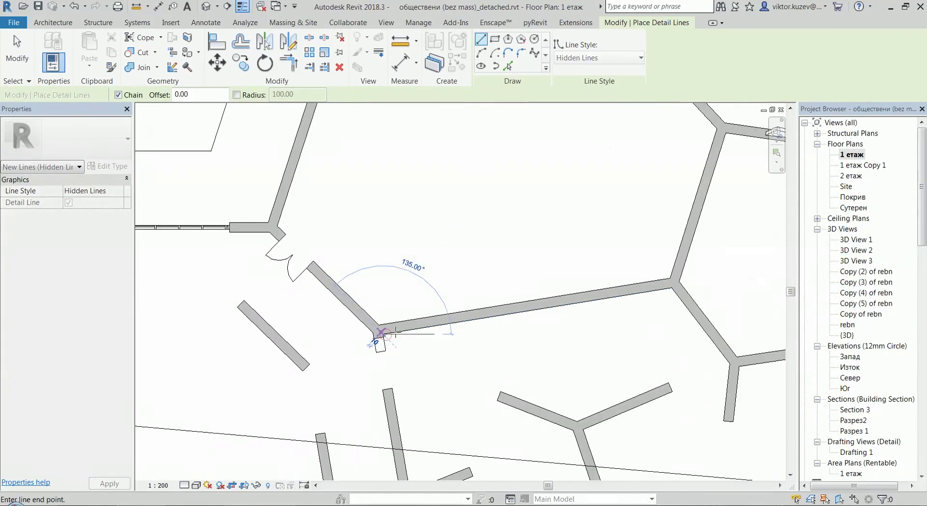
left_click(657, 334)
key("Escape")
key("Escape")
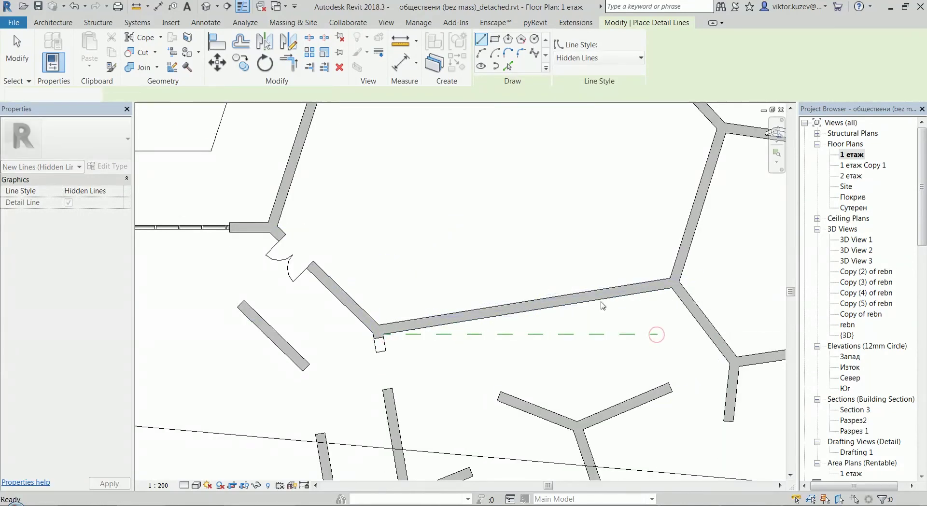
Step: Show the crop region of the 1 етаж floor plan
scroll(341, 261, "down", 3)
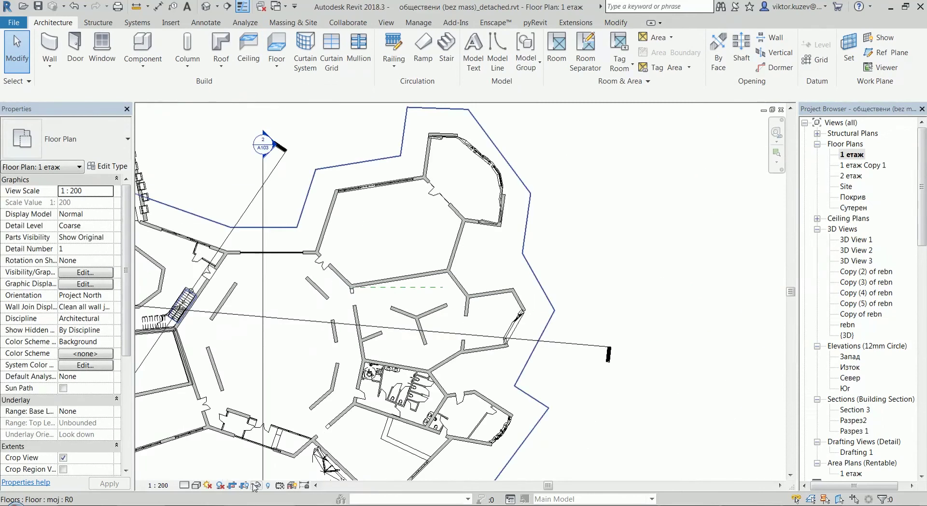
left_click(254, 485)
left_click(248, 485)
scroll(489, 267, "down", 3)
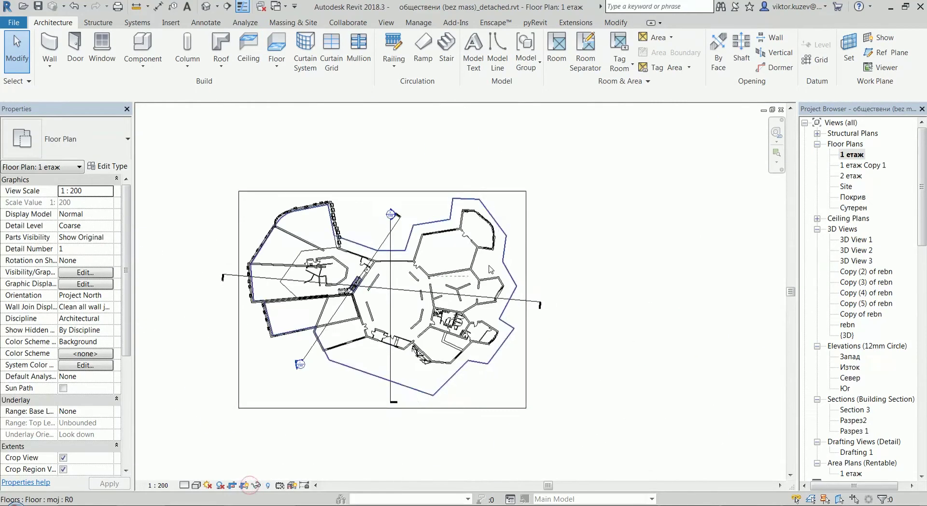
scroll(490, 269, "down", 1)
Step: Rotate the crop region about the wall corner, from the detail line to the angled wall, and deselect it
left_click(466, 201)
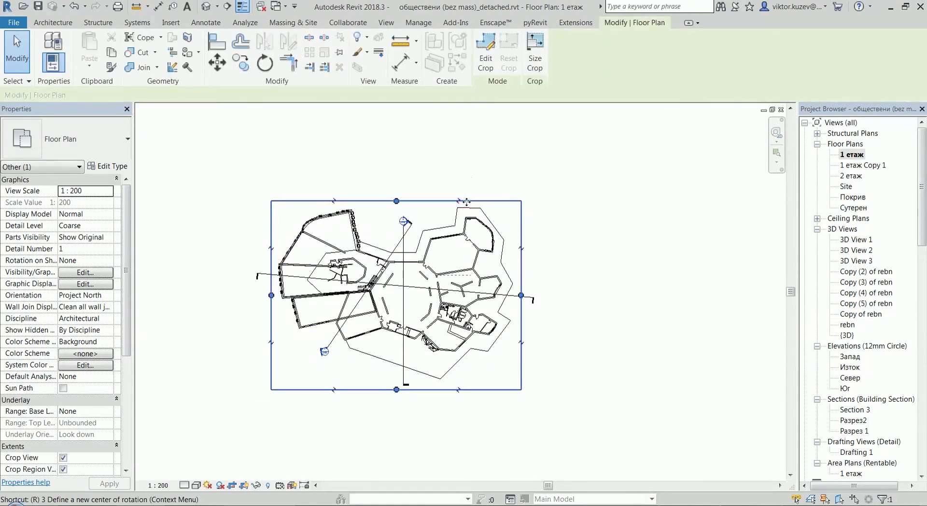
key("o")
scroll(419, 272, "up", 5)
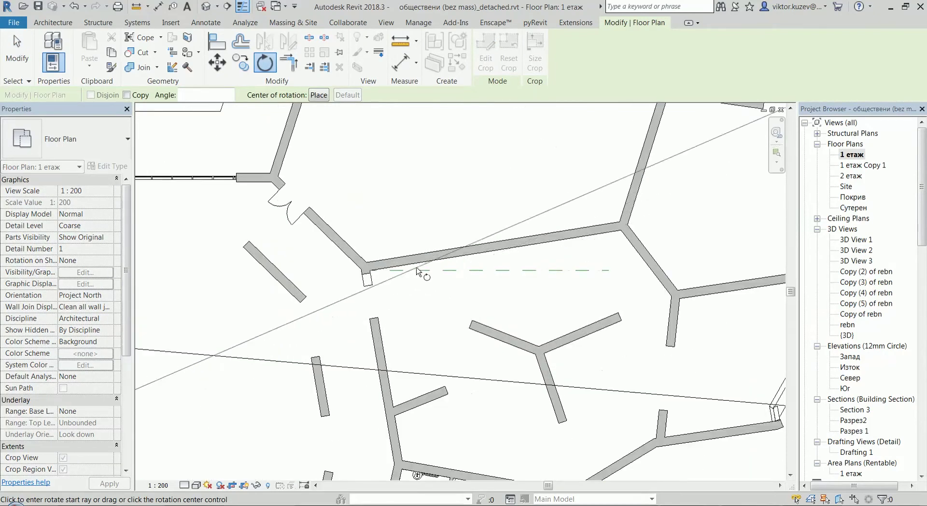
left_click(368, 271)
scroll(368, 271, "up", 3)
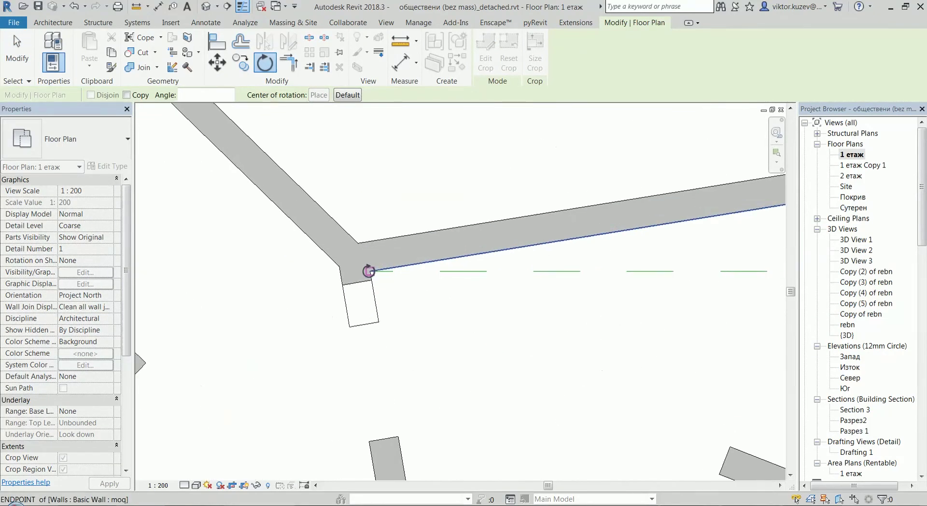
scroll(368, 271, "down", 3)
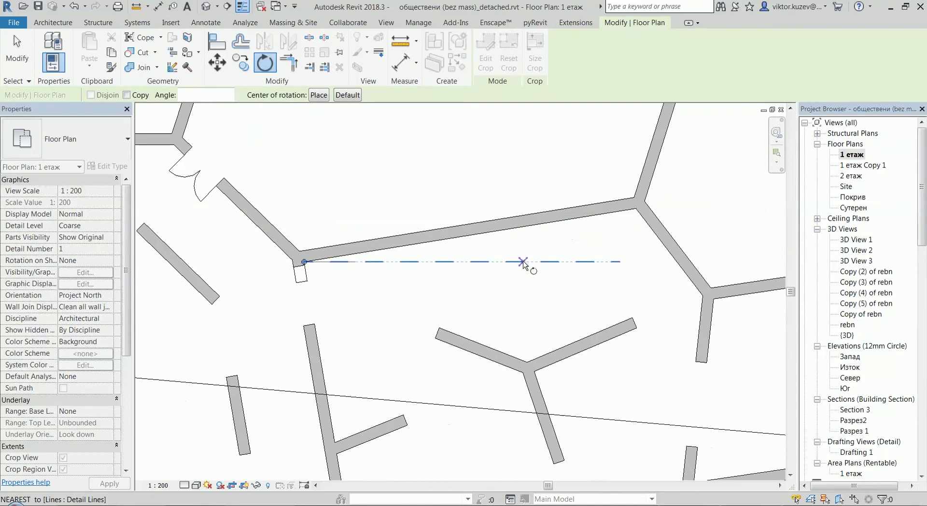
left_click(523, 261)
left_click(521, 229)
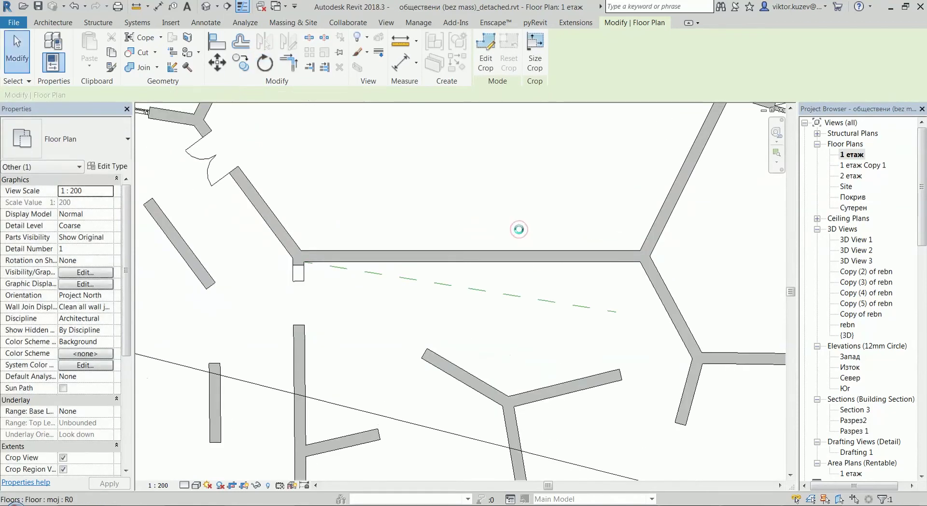
scroll(462, 338, "down", 3)
key("Escape")
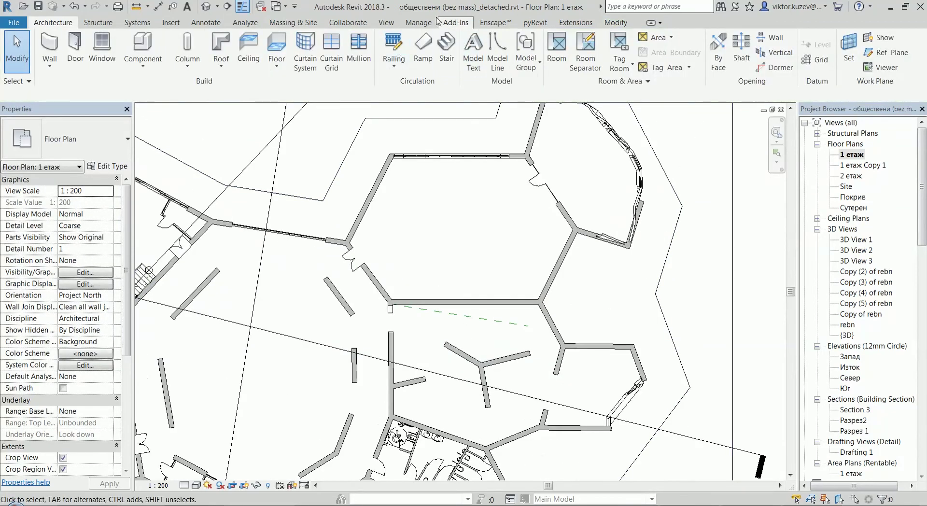
Step: Draw a scope box around the hexagonal room and adjoining curved room in the 1 етаж plan and name it Western corner
left_click(386, 22)
left_click(583, 52)
scroll(483, 355, "down", 1)
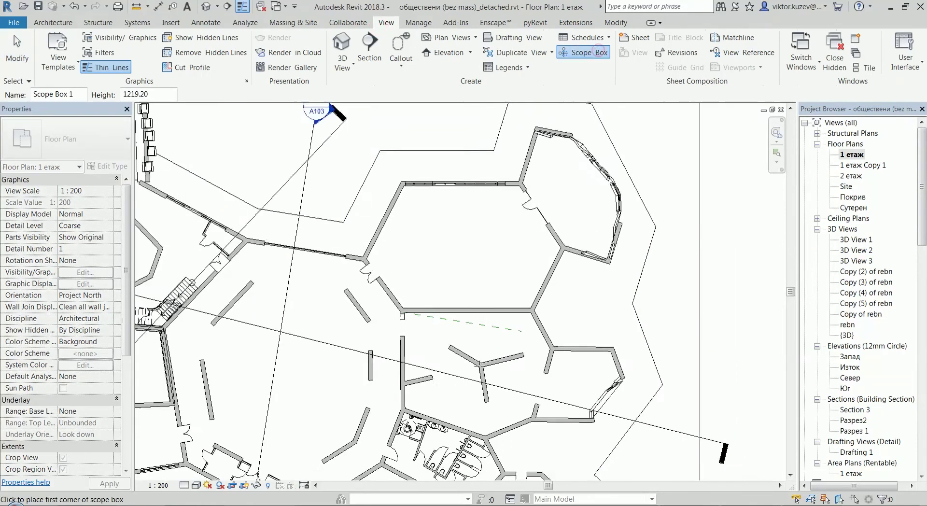
scroll(478, 364, "down", 2)
left_click(413, 209)
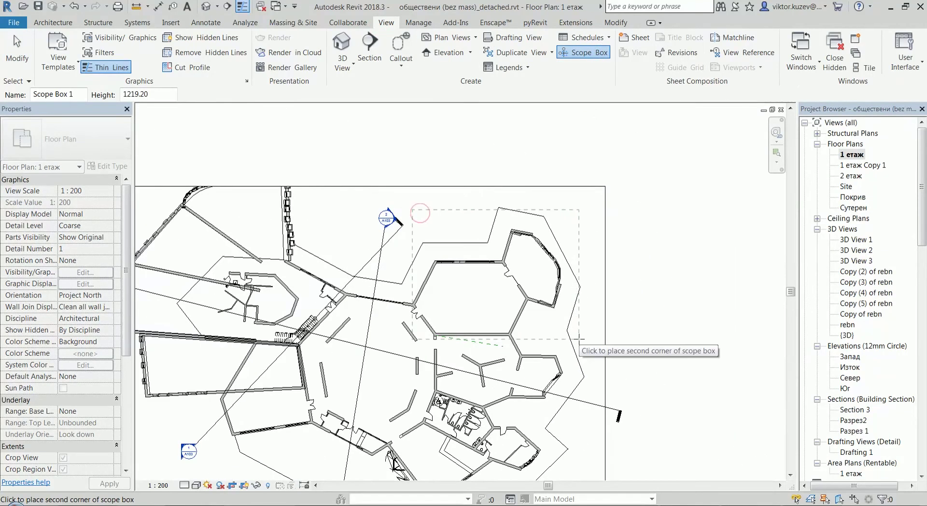
left_click(579, 339)
left_click(114, 214)
type("Western corner")
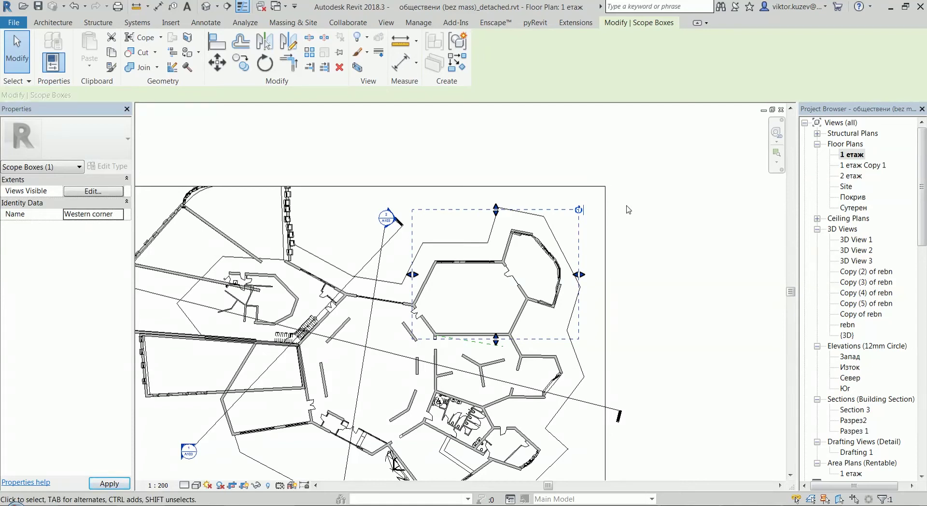
left_click(627, 211)
Step: Open the 1 етаж Copy 1 floor plan and set its scope box to Western corner
scroll(630, 217, "up", 2)
double_click(859, 165)
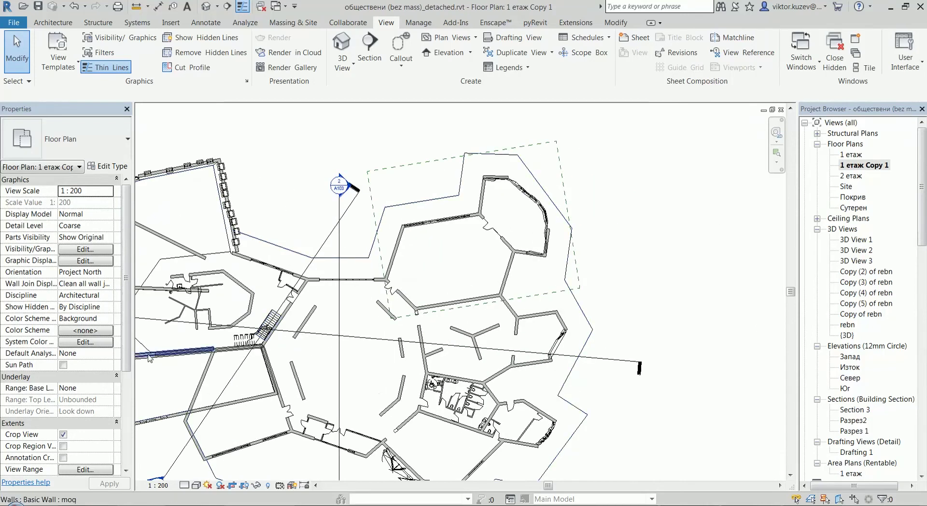
scroll(114, 363, "down", 3)
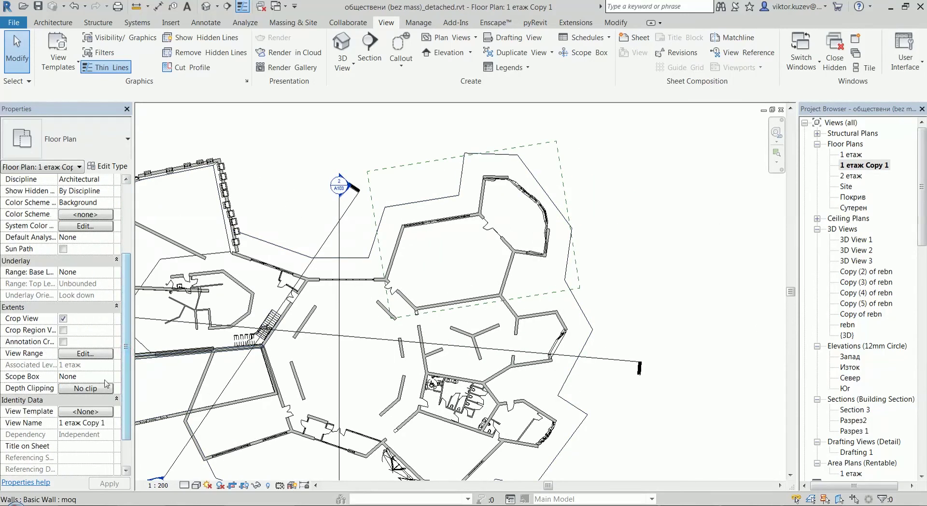
left_click(107, 376)
left_click(82, 398)
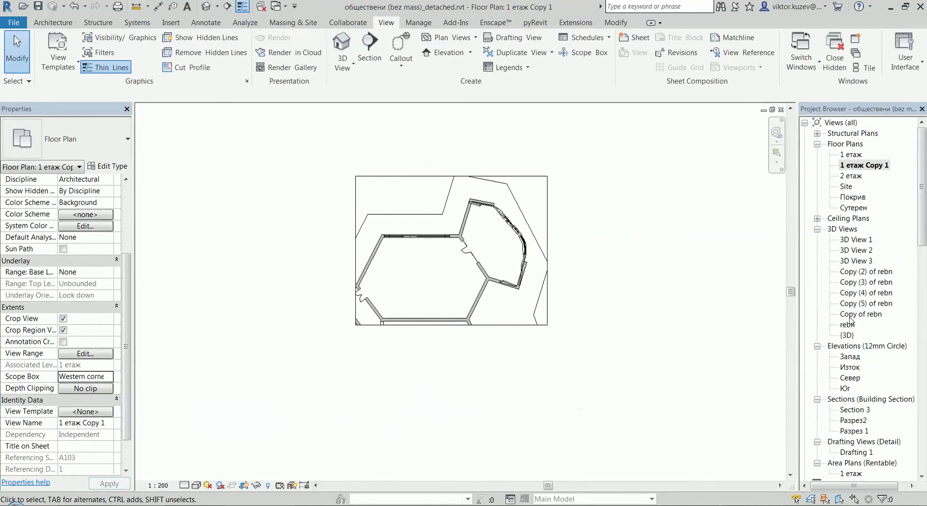
Step: In the {3D} view, select the Western corner scope box and isolate its area with Selection Box
double_click(848, 335)
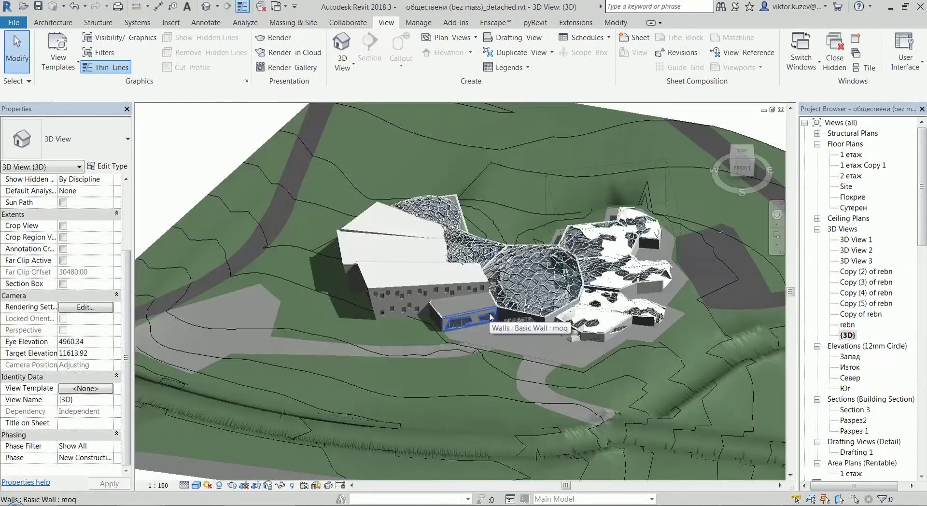
scroll(694, 282, "up", 2)
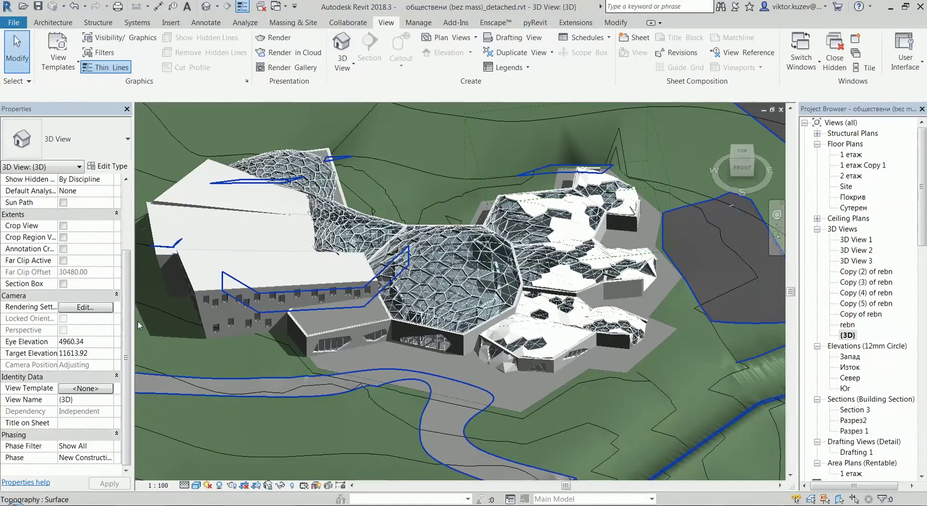
left_click(647, 189)
scroll(381, 263, "down", 2)
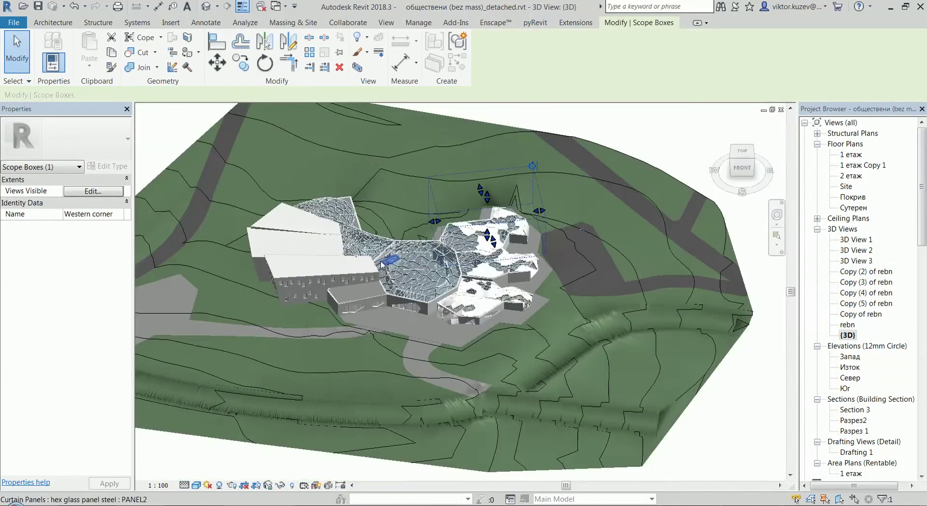
middle_click_drag(382, 263, 426, 270, "shift")
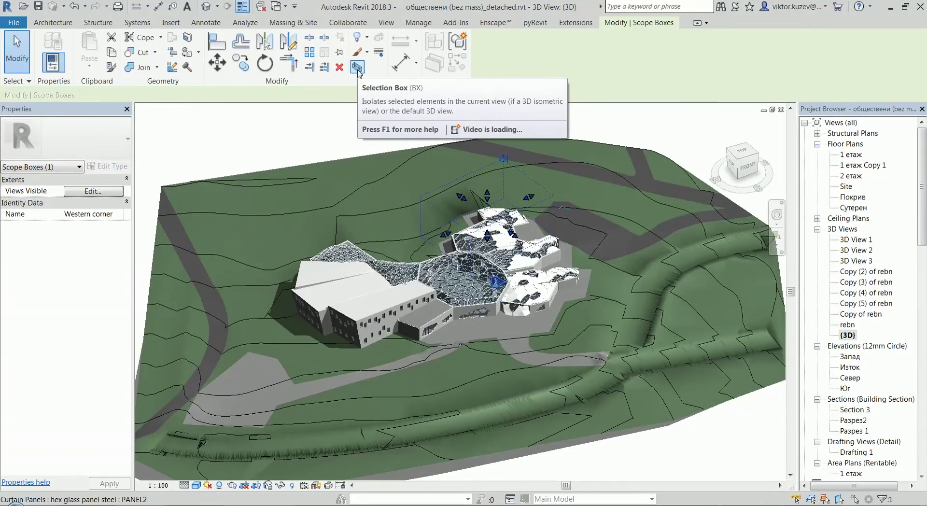
left_click(358, 69)
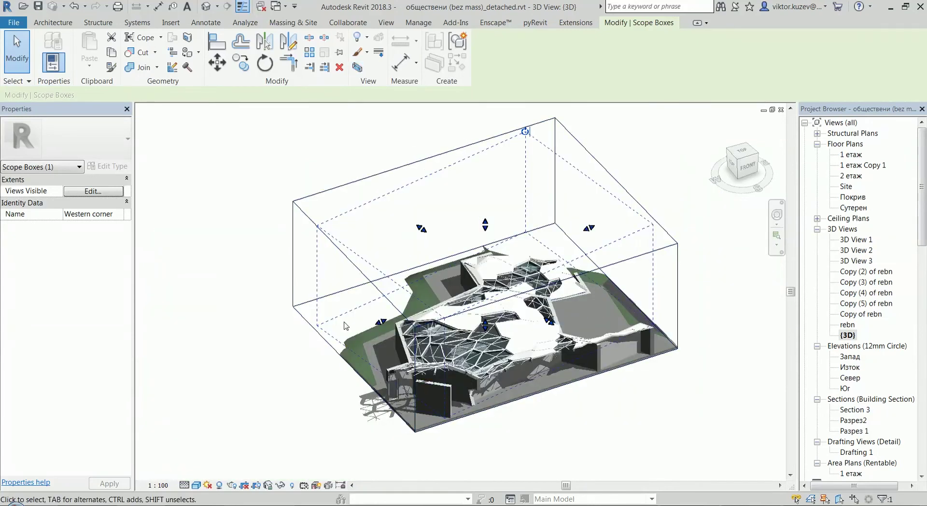
Step: Compare the isolated 3D area from several angles with the scope-boxed 3D view in the newer Revit, and undo the Selection Box isolation
middle_click_drag(560, 334, 405, 411, "shift")
middle_click_drag(484, 339, 648, 304, "shift")
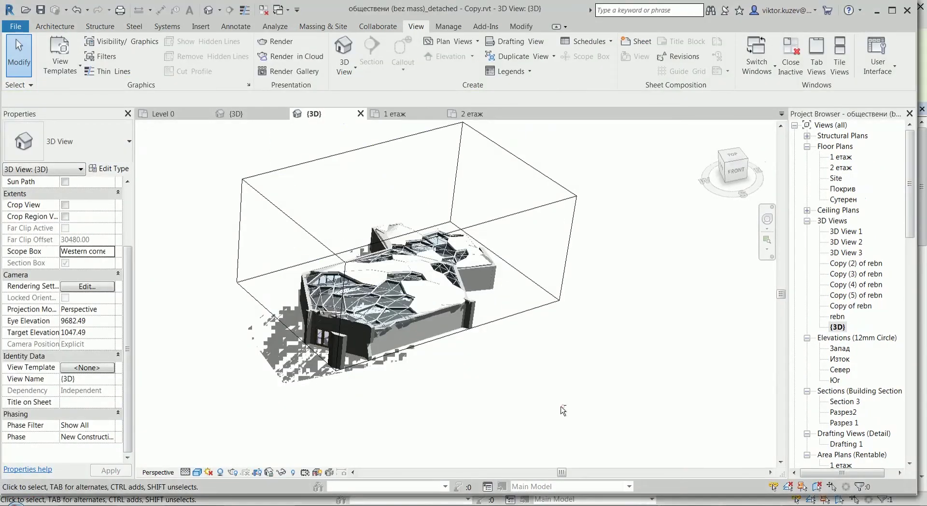
middle_click_drag(561, 411, 565, 409, "shift")
right_click(736, 172)
left_click(773, 237)
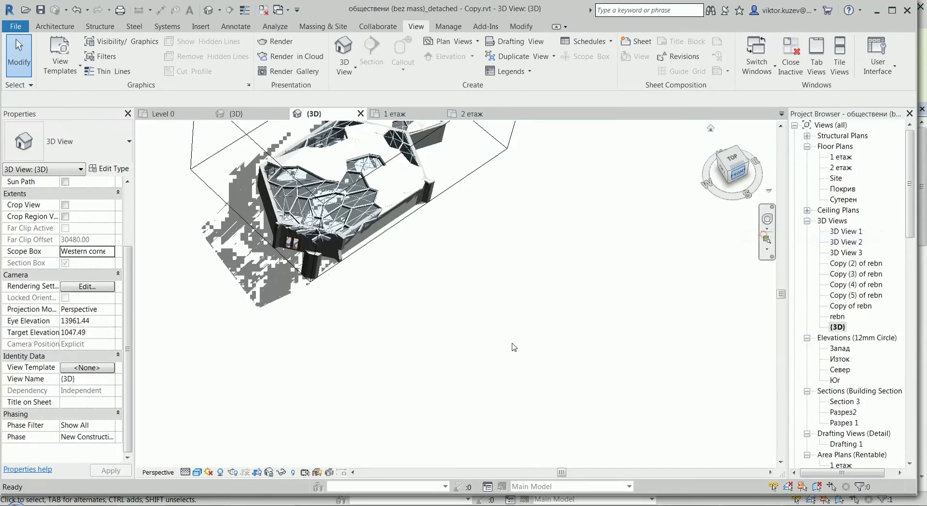
scroll(500, 361, "down", 3)
middle_click_drag(501, 333, 502, 300, "shift")
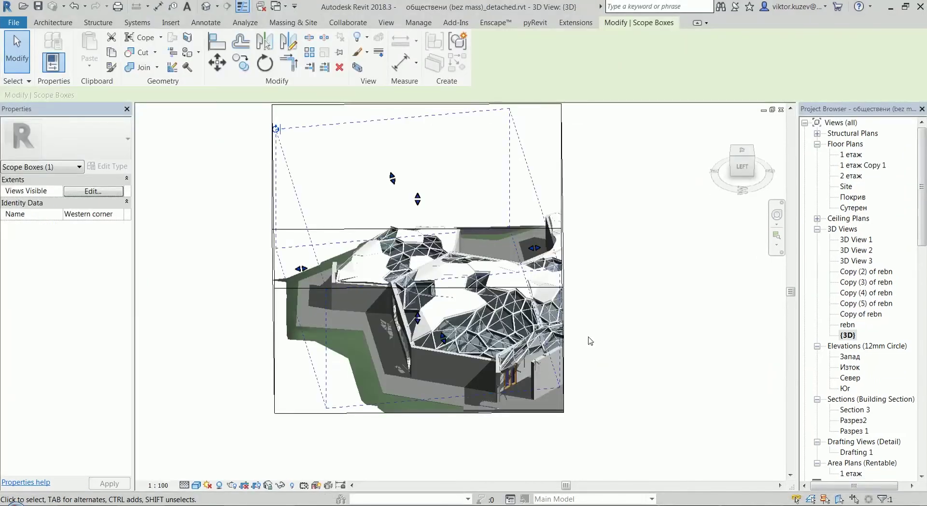
middle_click_drag(673, 322, 559, 286, "shift")
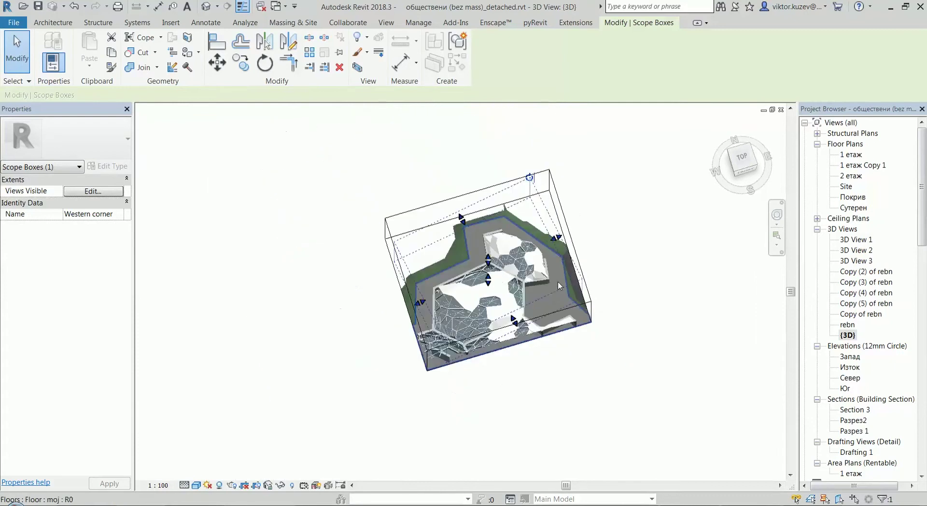
left_click(75, 7)
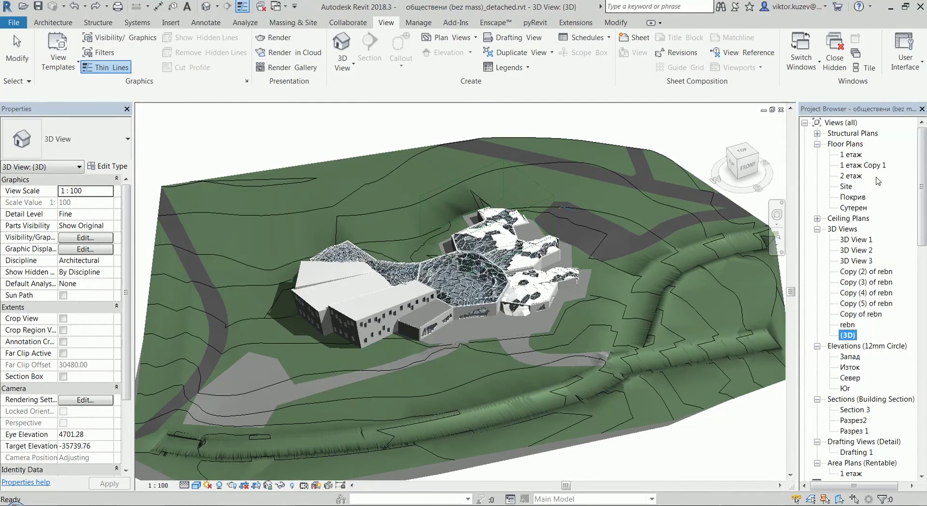
Step: In the 1 етаж plan, draw a building section along the scope box's right edge and fit its extents and depth to the scope box
double_click(851, 154)
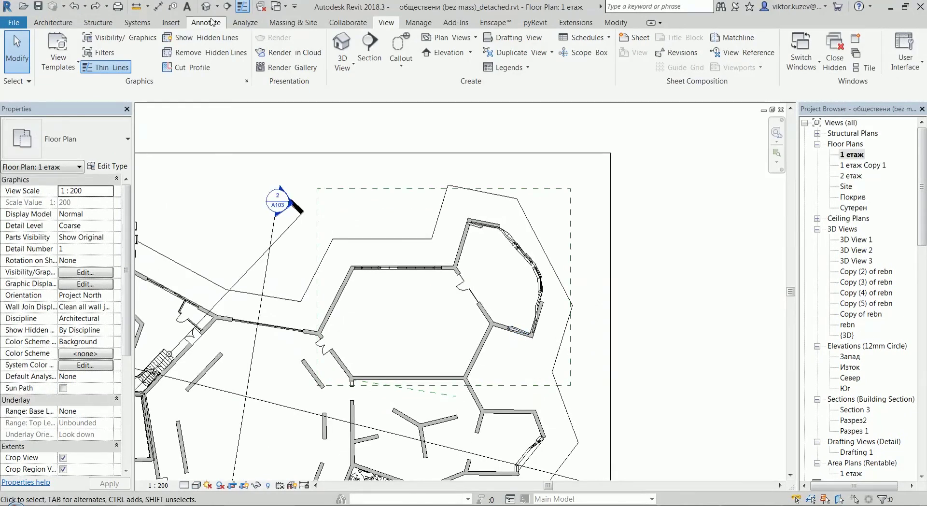
left_click(227, 8)
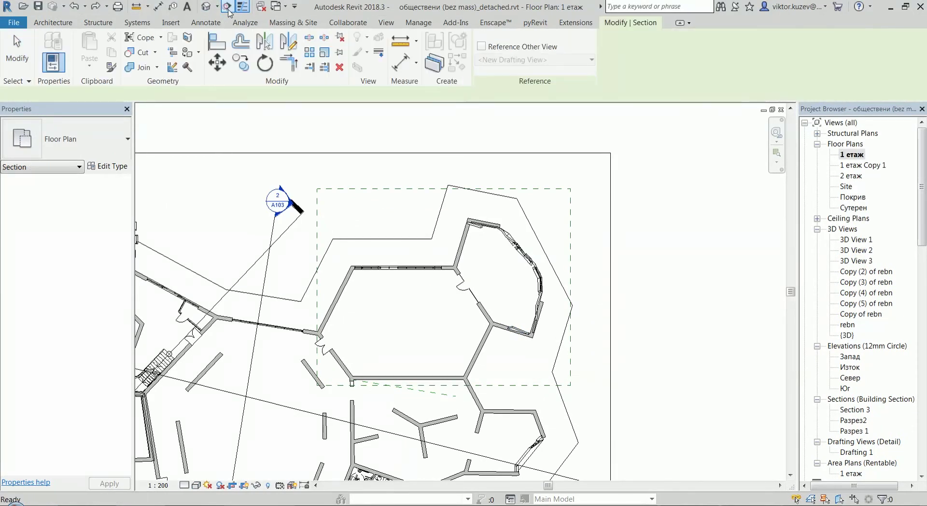
left_click(571, 387)
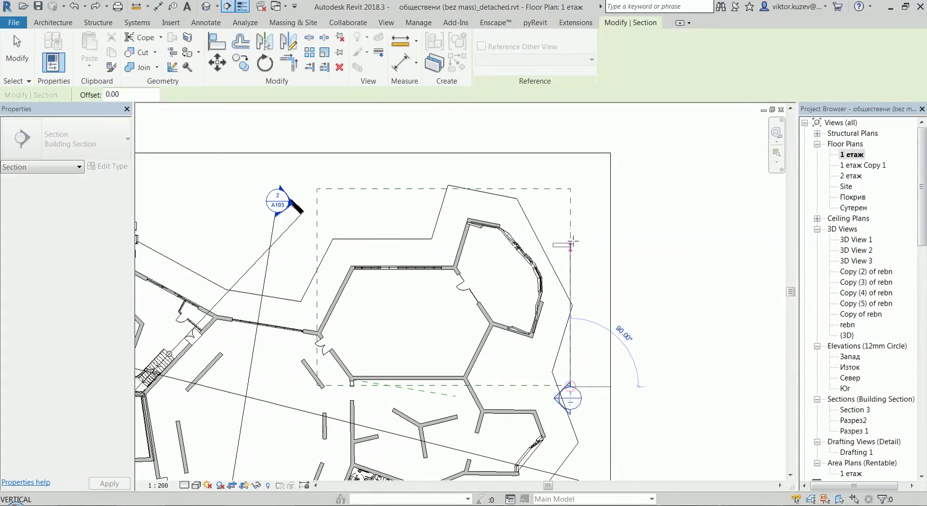
left_click(571, 191)
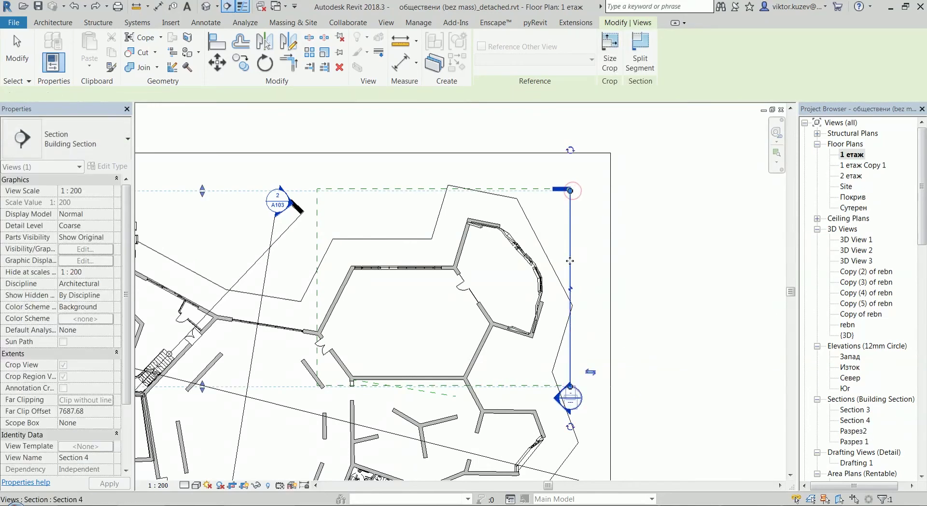
scroll(604, 256, "down", 3)
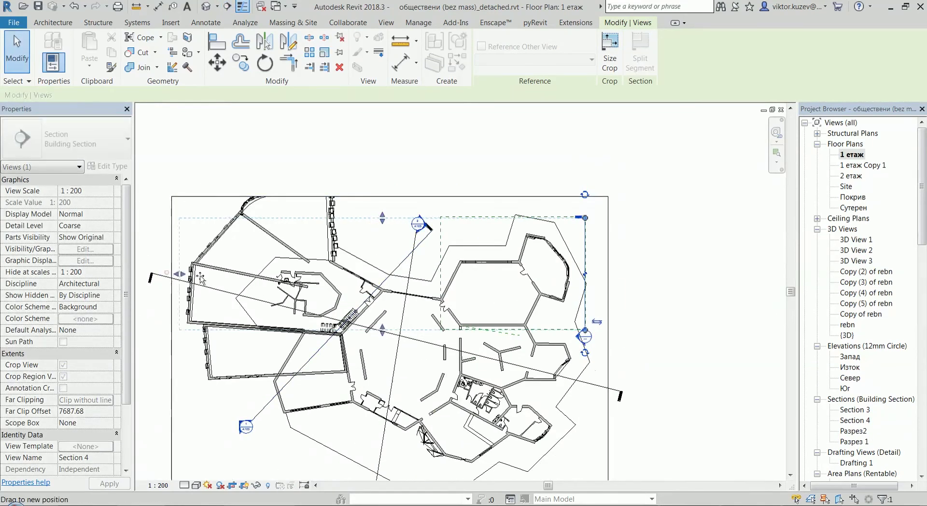
scroll(470, 249, "up", 3)
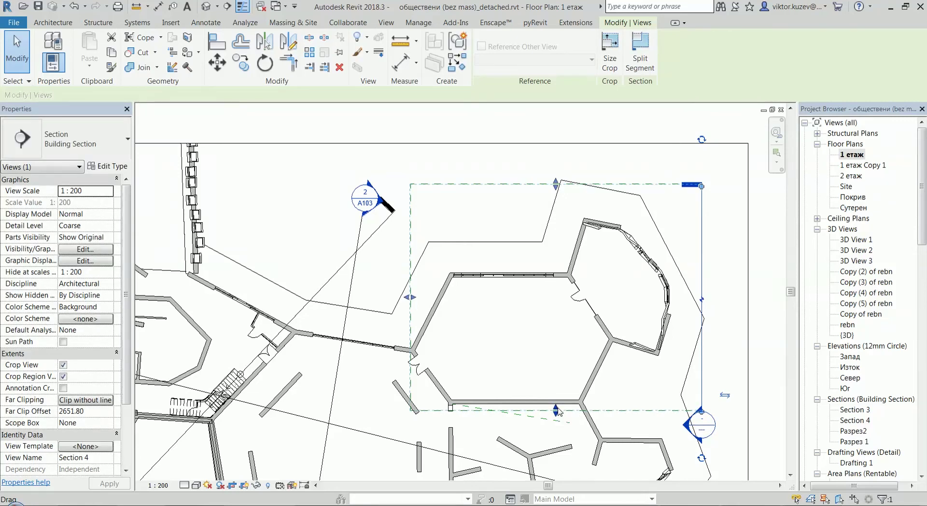
Step: Open the {3D} view and orient it to the Section 4 view
double_click(847, 335)
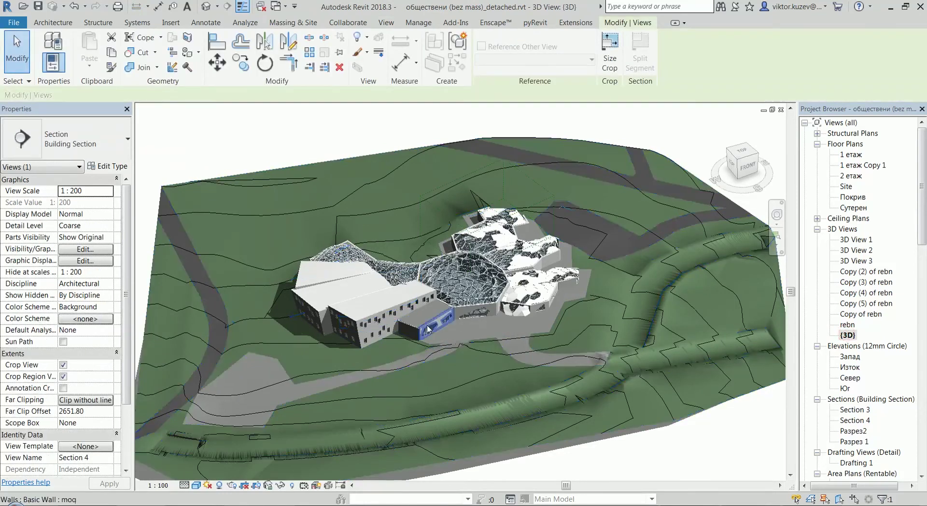
right_click(738, 162)
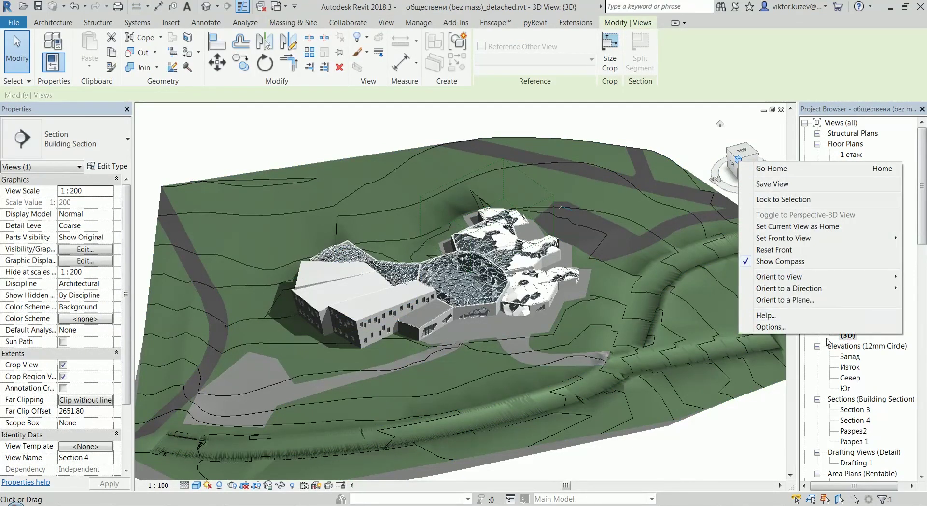
mouse_move(804, 281)
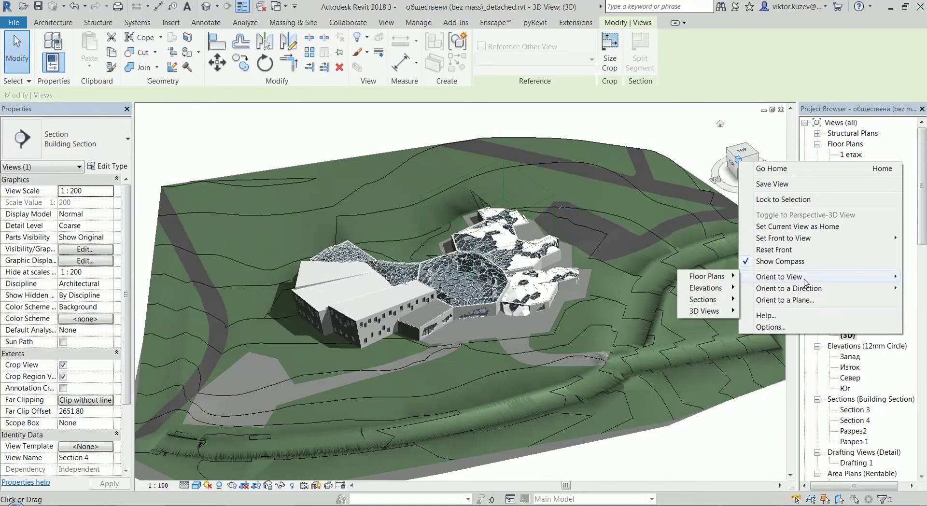
mouse_move(727, 279)
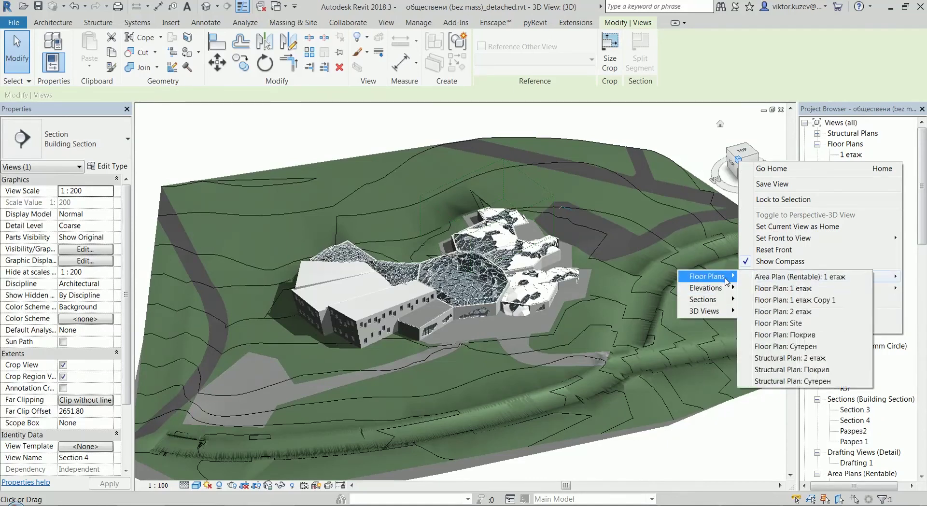
mouse_move(719, 313)
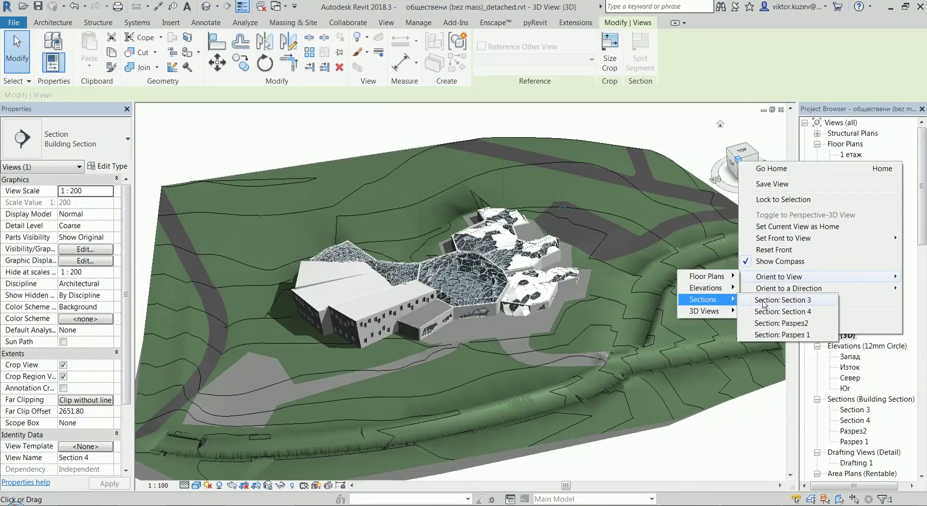
left_click(769, 312)
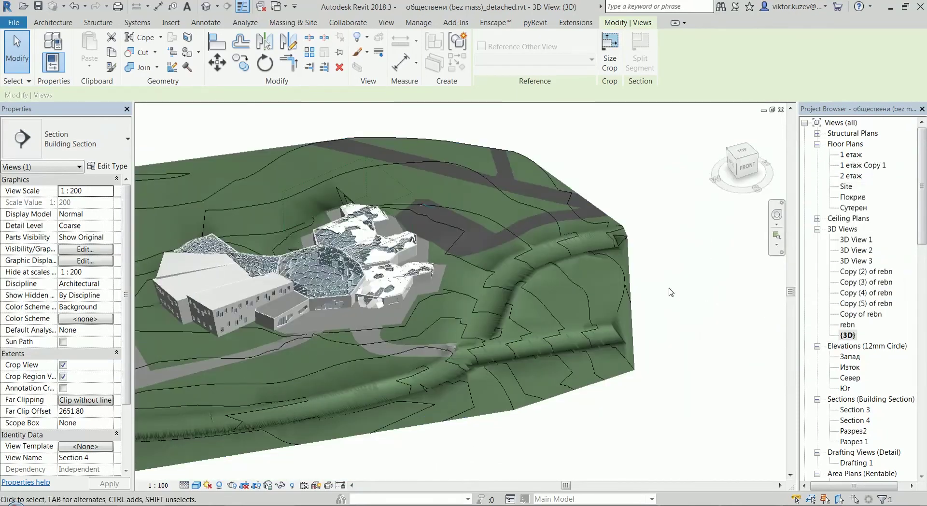
Step: Examine the section-oriented 3D view from several angles and compare its cropping with the scope-boxed 3D view in the newer Revit
scroll(471, 293, "up", 5)
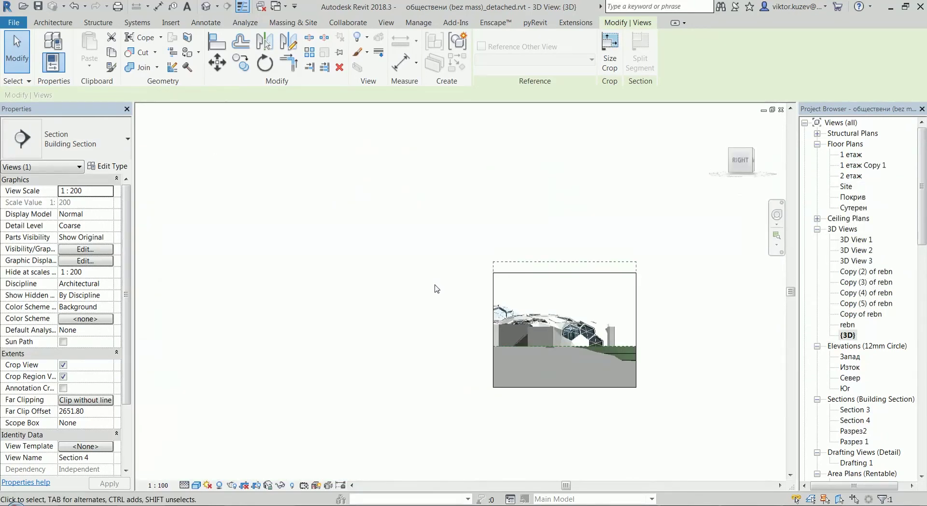
middle_click_drag(433, 218, 238, 329, "shift")
mouse_move(695, 362)
middle_mouse_down("shift")
mouse_move(715, 393)
mouse_move(666, 407)
middle_mouse_up("shift")
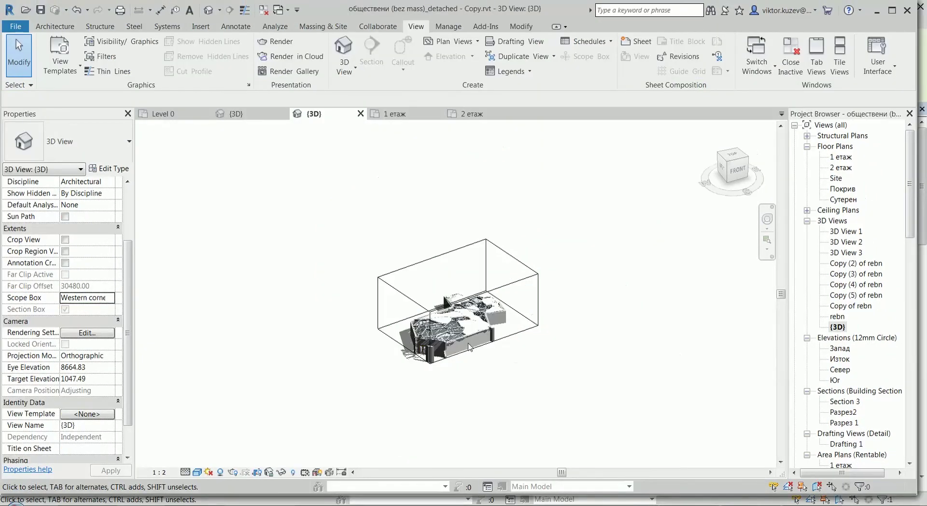
scroll(458, 335, "up", 6)
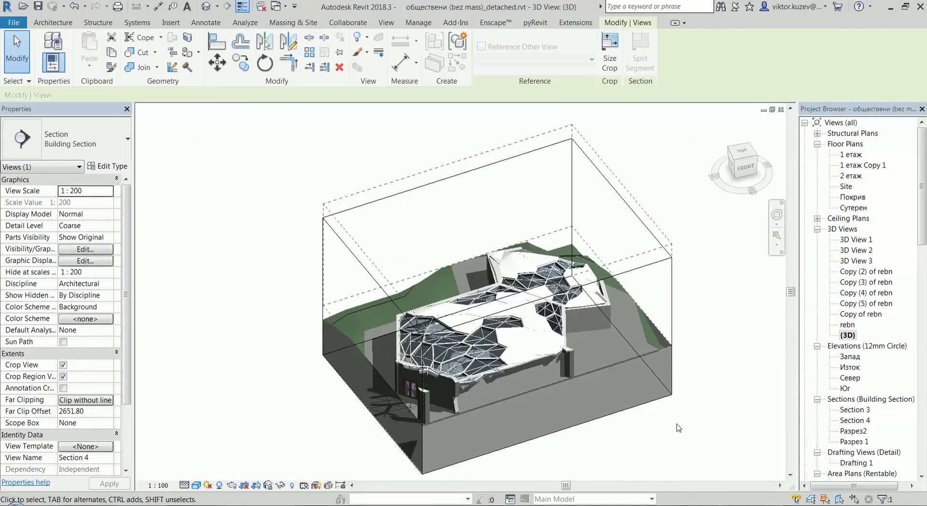
middle_click_drag(678, 427, 721, 402, "shift")
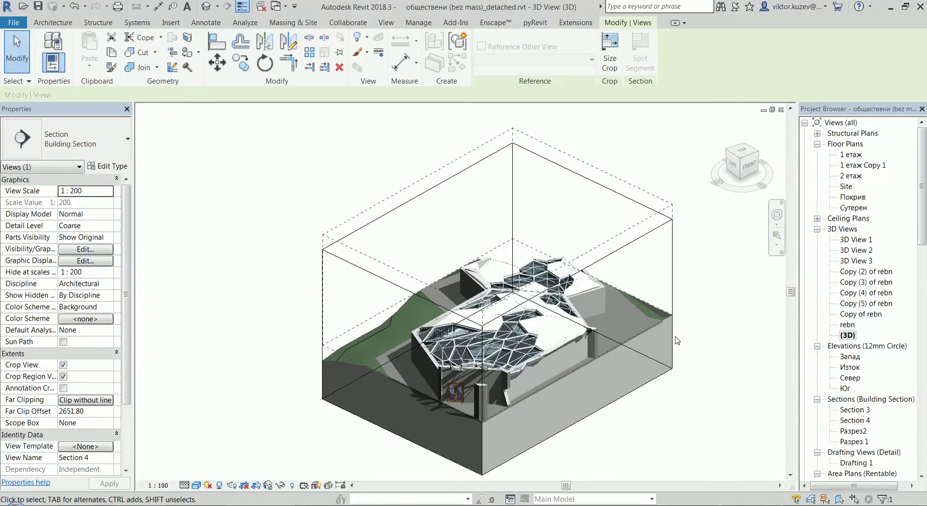
middle_click_drag(635, 412, 732, 408, "shift")
right_click(744, 154)
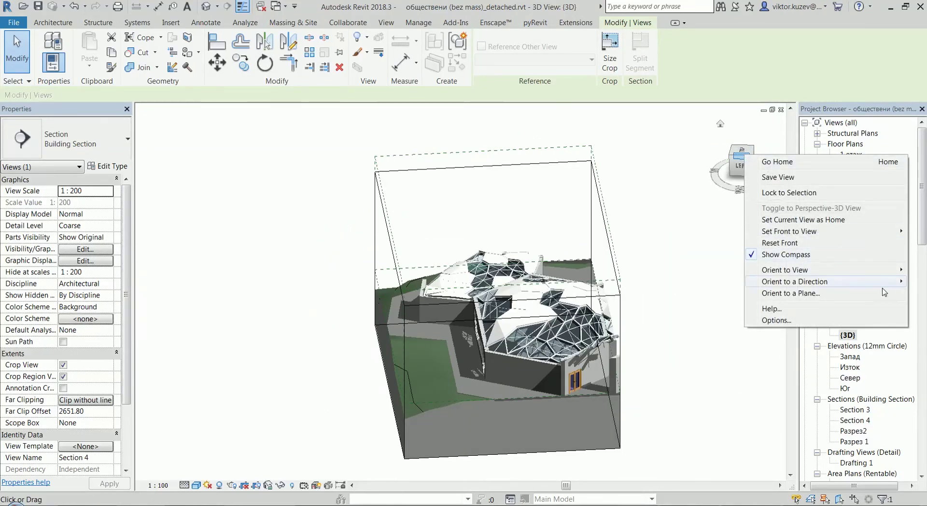
key("Escape")
middle_click_drag(689, 386, 623, 348, "shift")
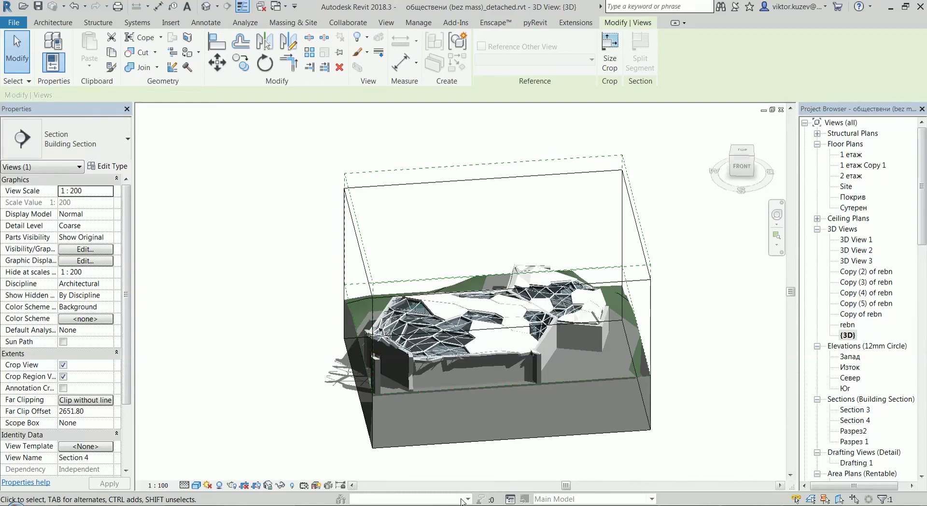
Step: Switch to the Chrome browser showing the Revit Experiments tips and tricks eBook page
key("alt+Tab")
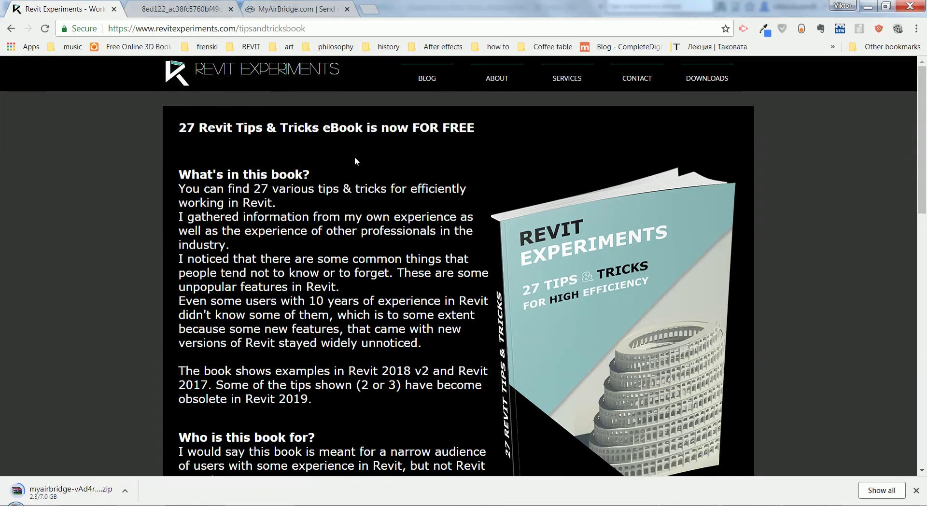
Step: Open the PDF of the 27 Revit Tips & Tricks eBook from its download section on the page
scroll(403, 254, "down", 7)
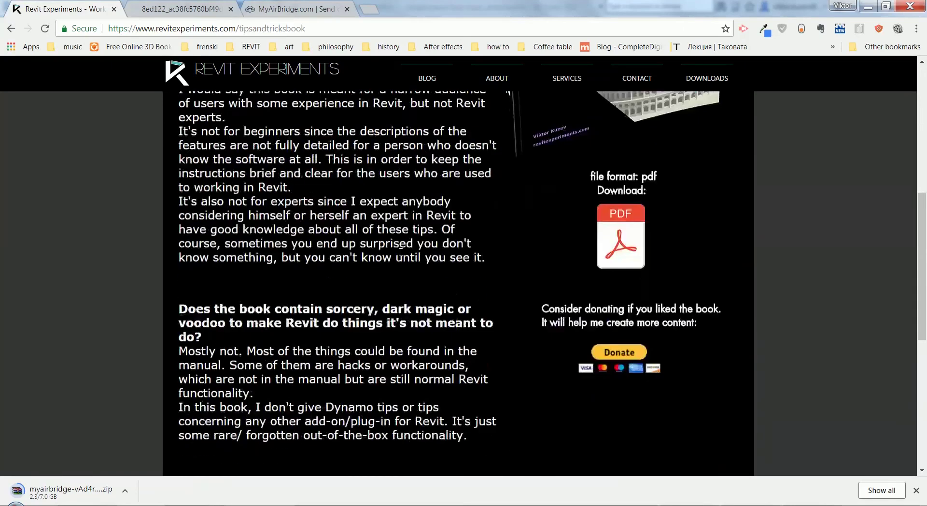
scroll(399, 249, "down", 8)
scroll(397, 250, "up", 12)
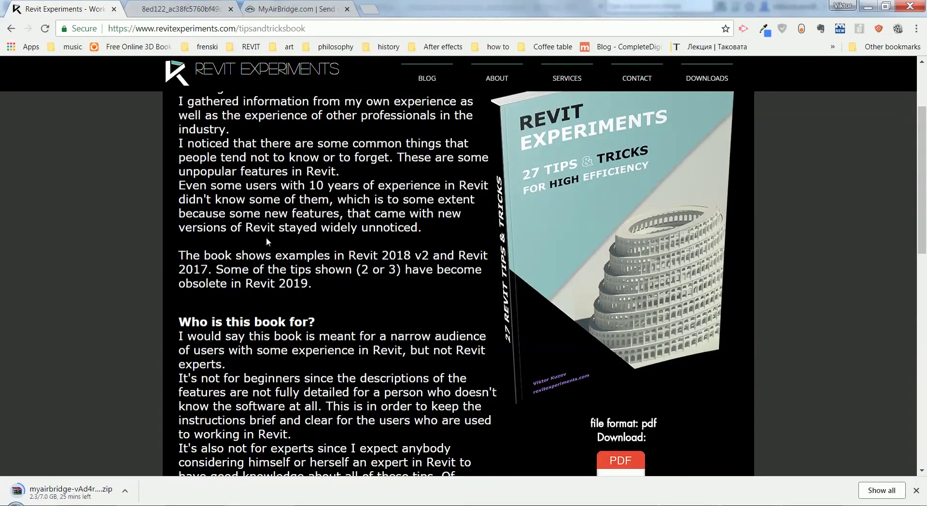
scroll(267, 241, "down", 6)
left_click(621, 260)
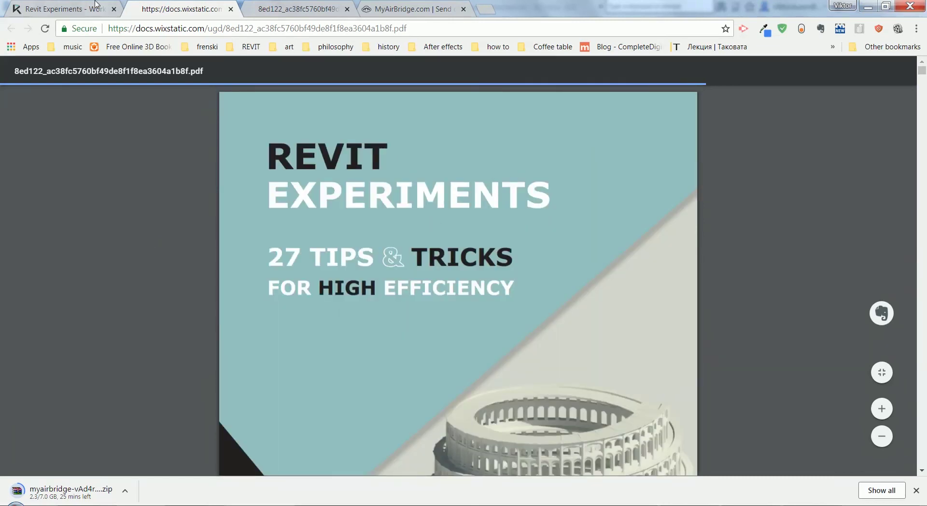
Step: Return to the Revit Experiments eBook page and look over its book description, PDF download and donation sections
left_click(69, 6)
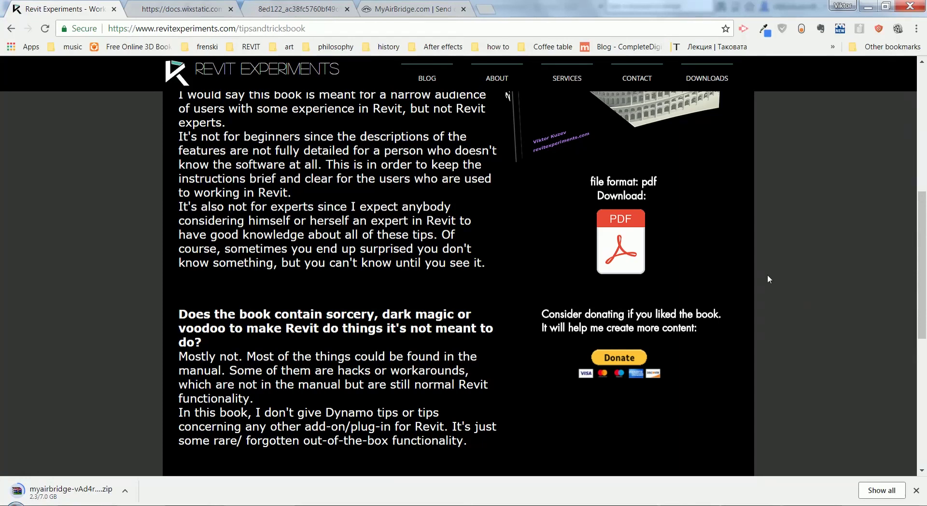
scroll(768, 279, "up", 7)
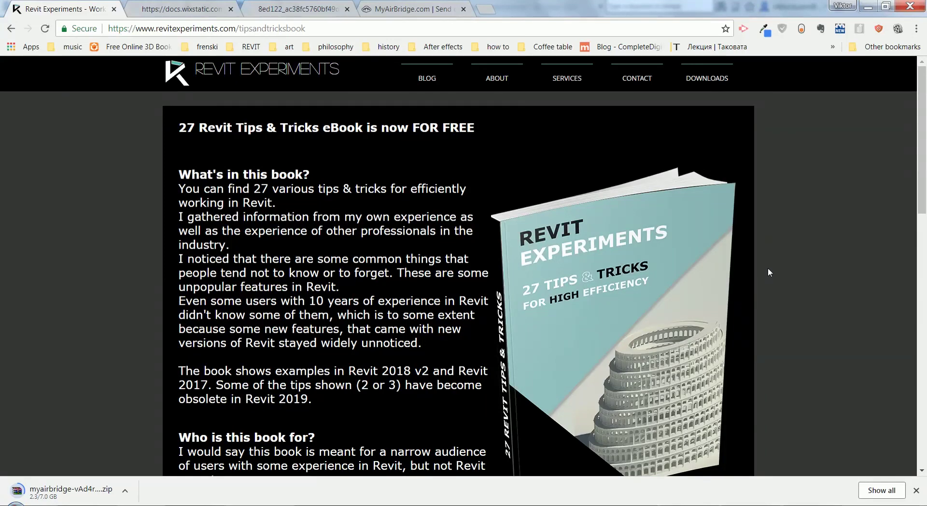
scroll(769, 273, "down", 5)
scroll(769, 273, "down", 3)
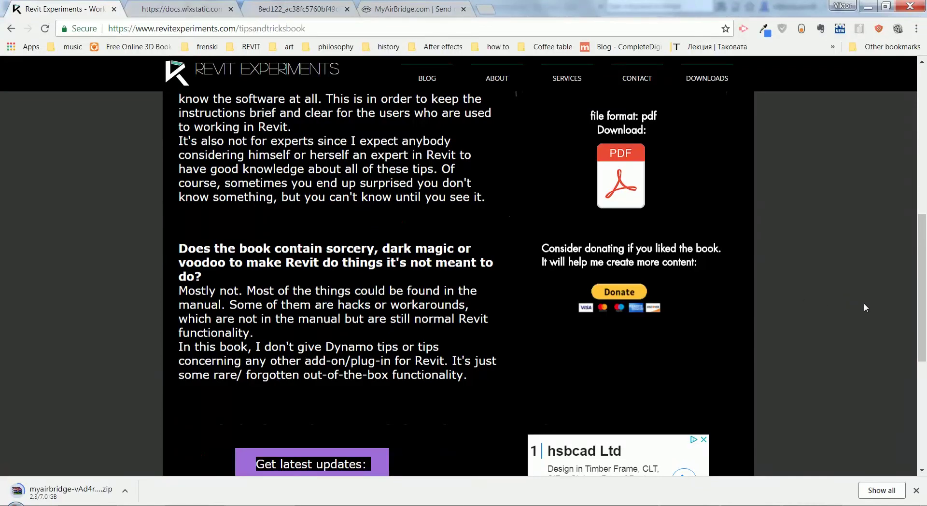
scroll(864, 304, "up", 6)
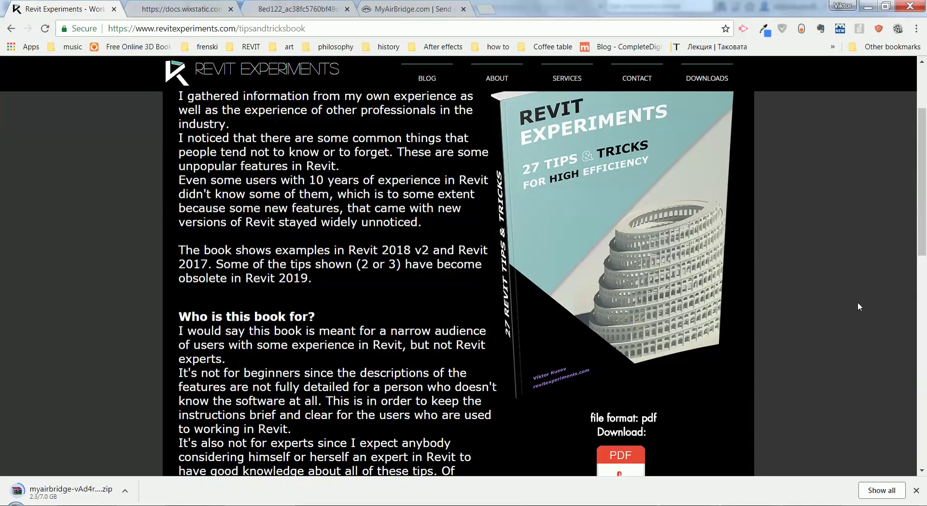